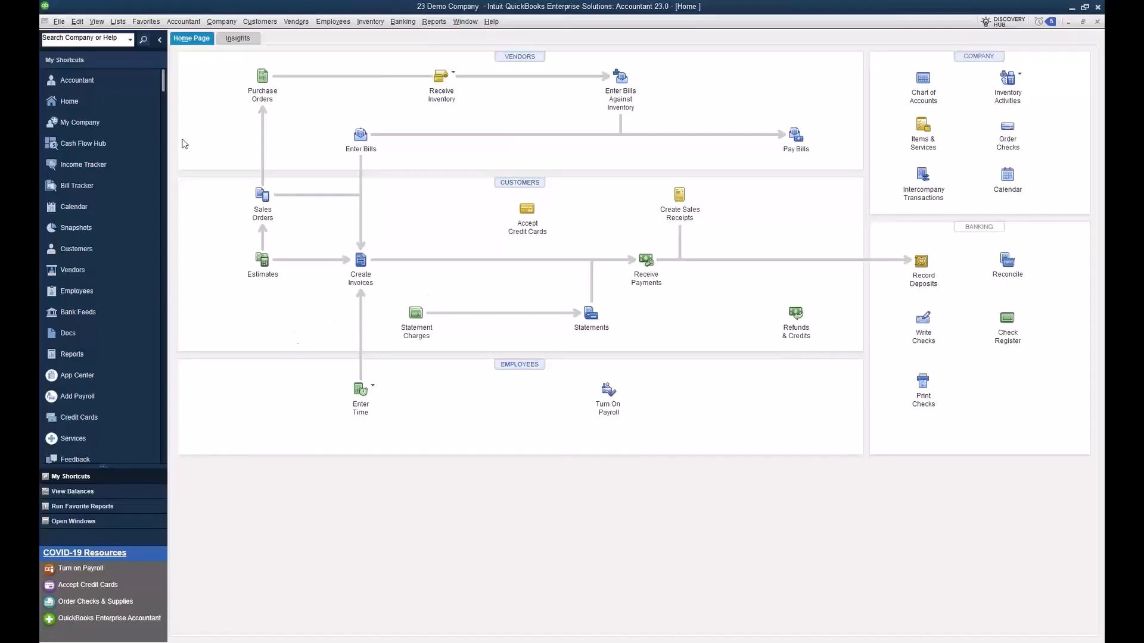
Step: In the company's advanced inventory settings, turn serial or lot number tracking off and on again, and make lot numbers mandatory
click(81, 24)
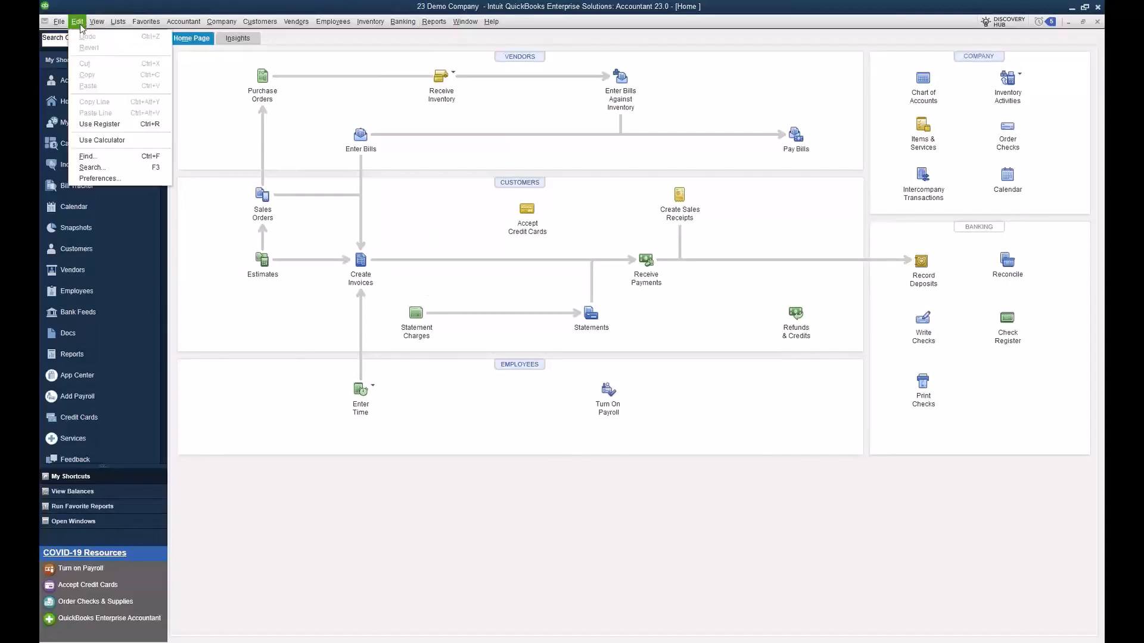
click(92, 179)
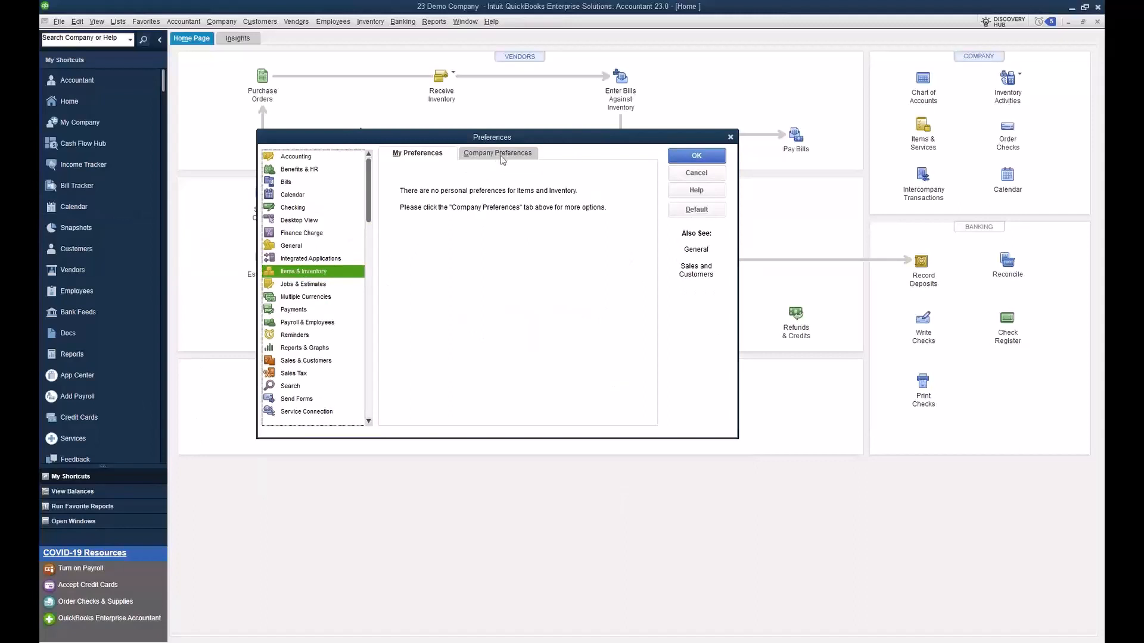
click(501, 156)
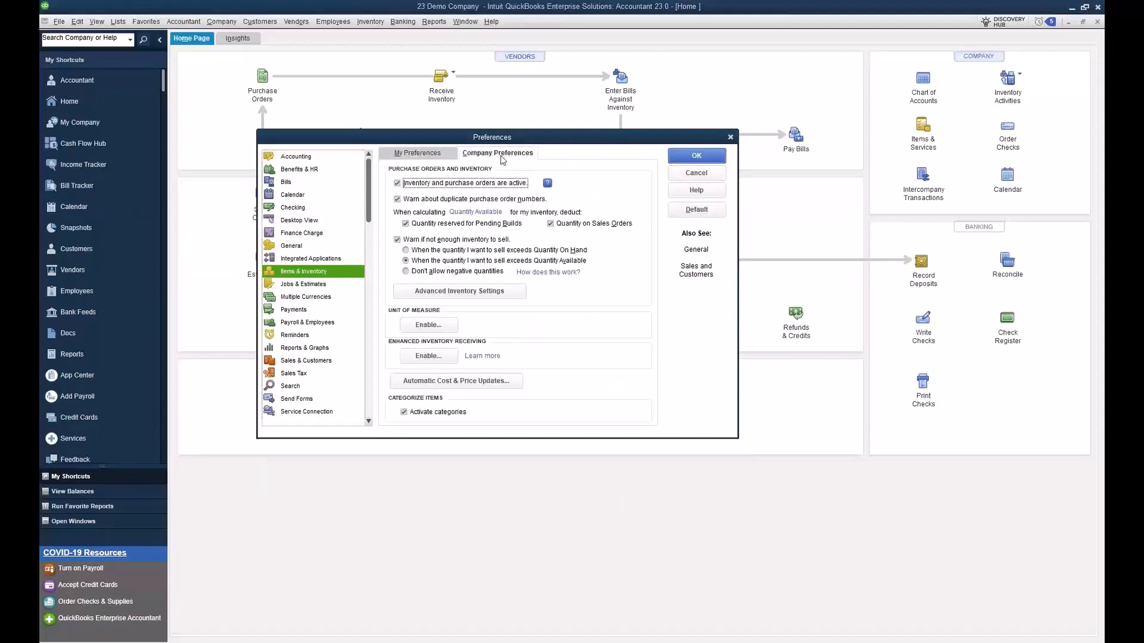
click(490, 298)
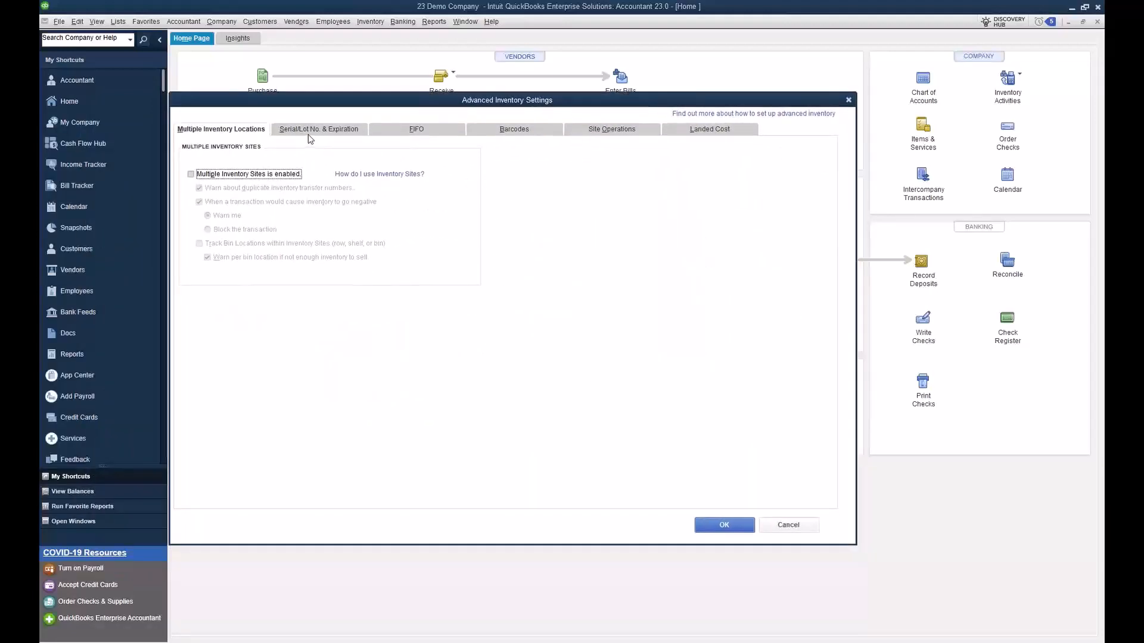
click(310, 130)
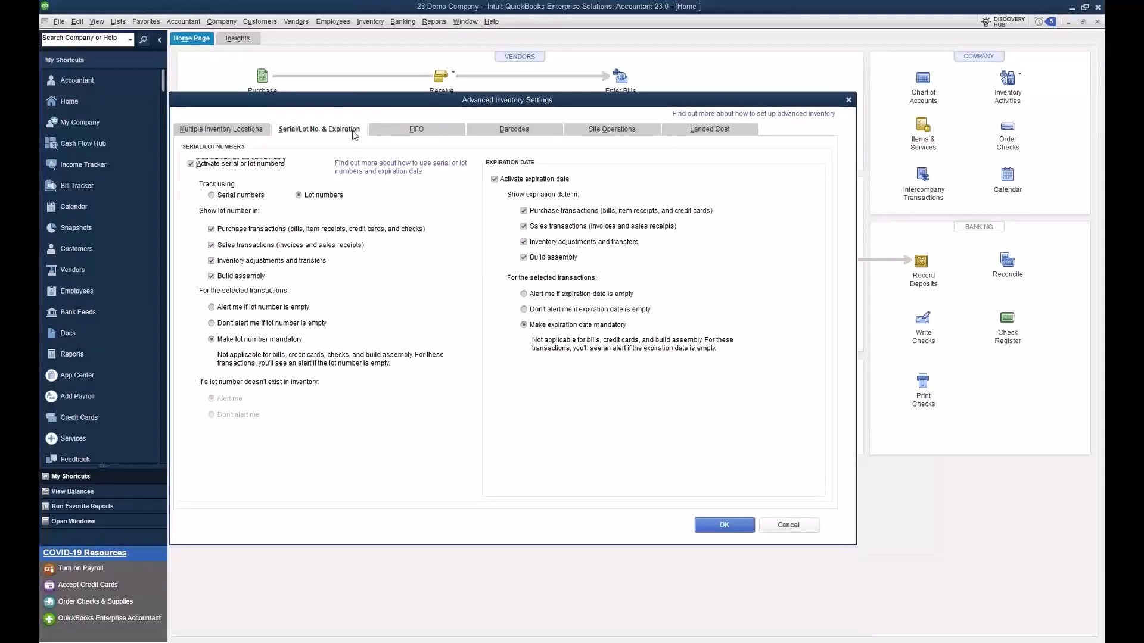
click(238, 167)
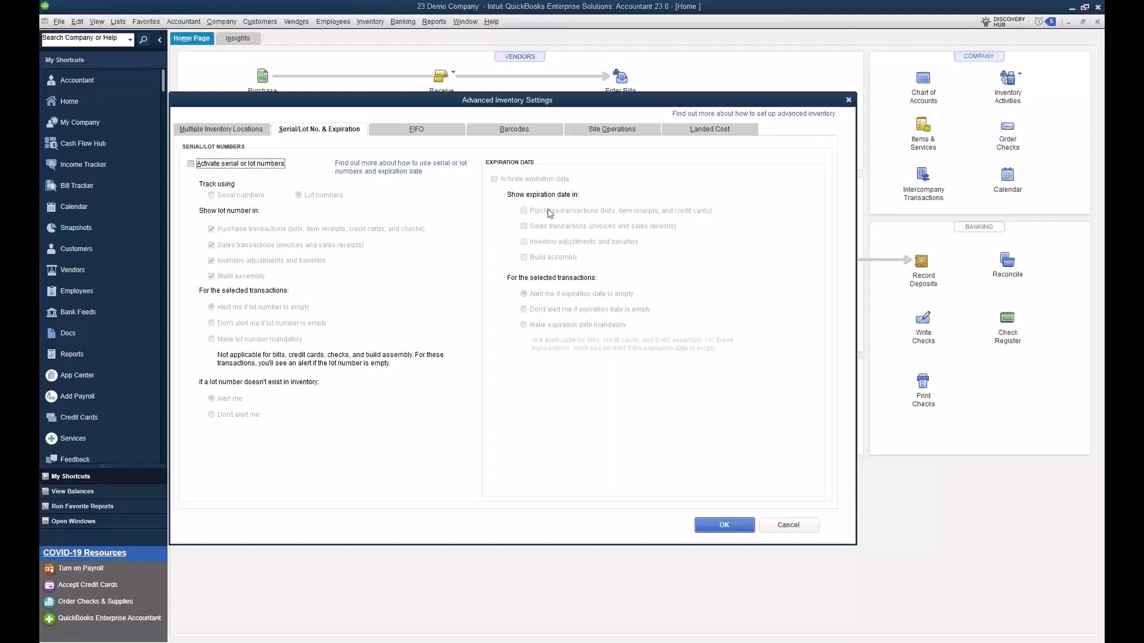
click(239, 167)
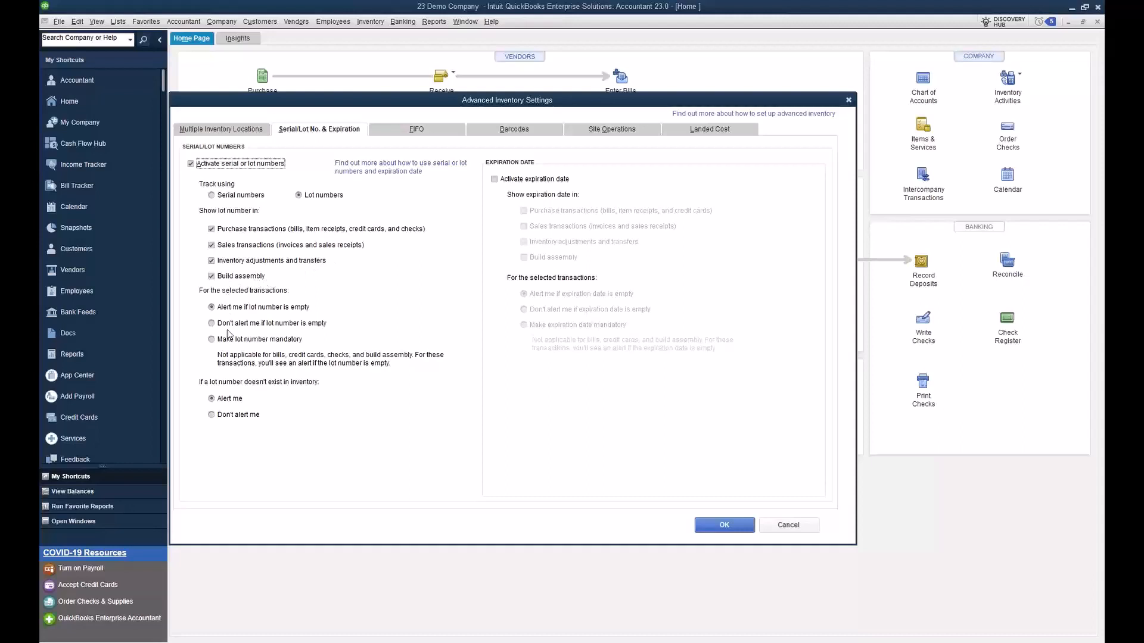
click(212, 339)
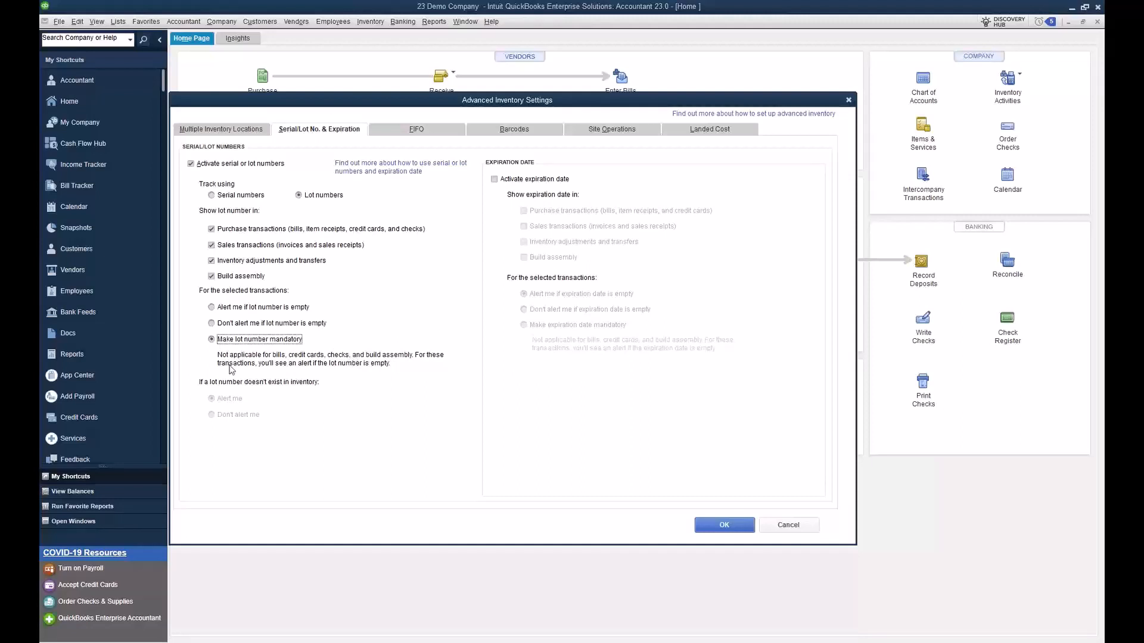
Step: Activate expiration dates, make them mandatory, accept the advanced inventory settings and close the preferences
click(494, 179)
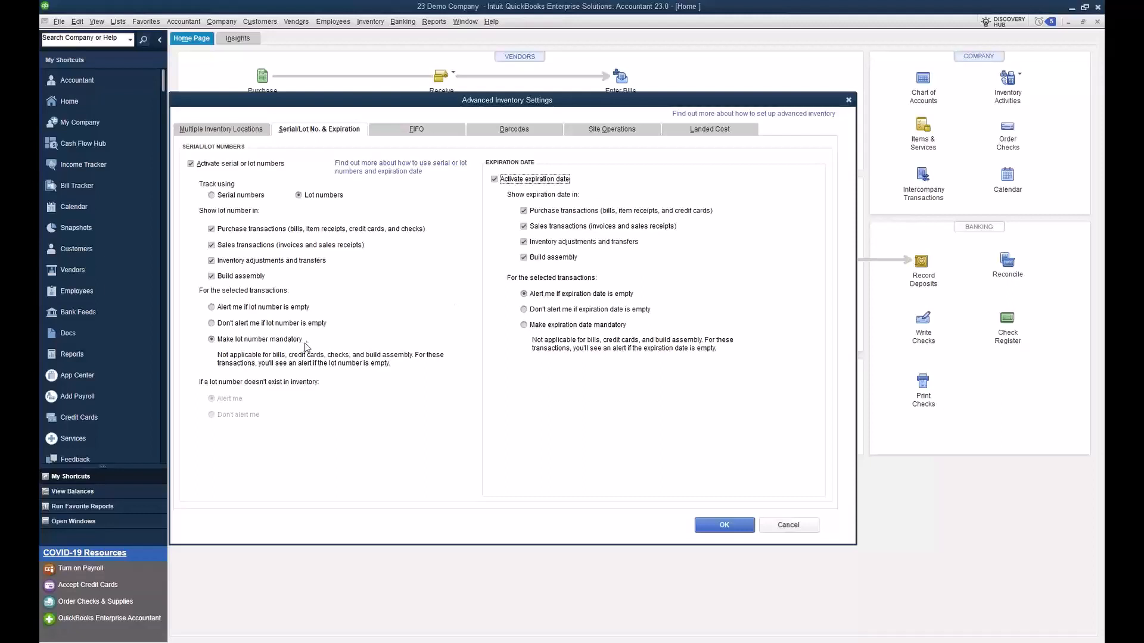
click(523, 326)
click(712, 530)
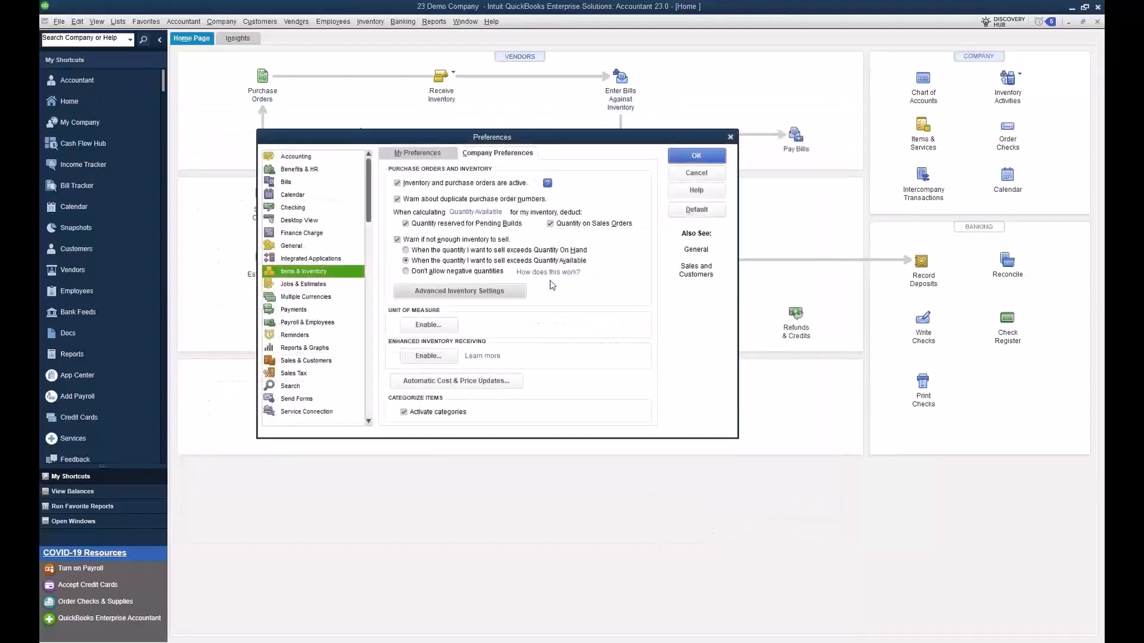
click(691, 169)
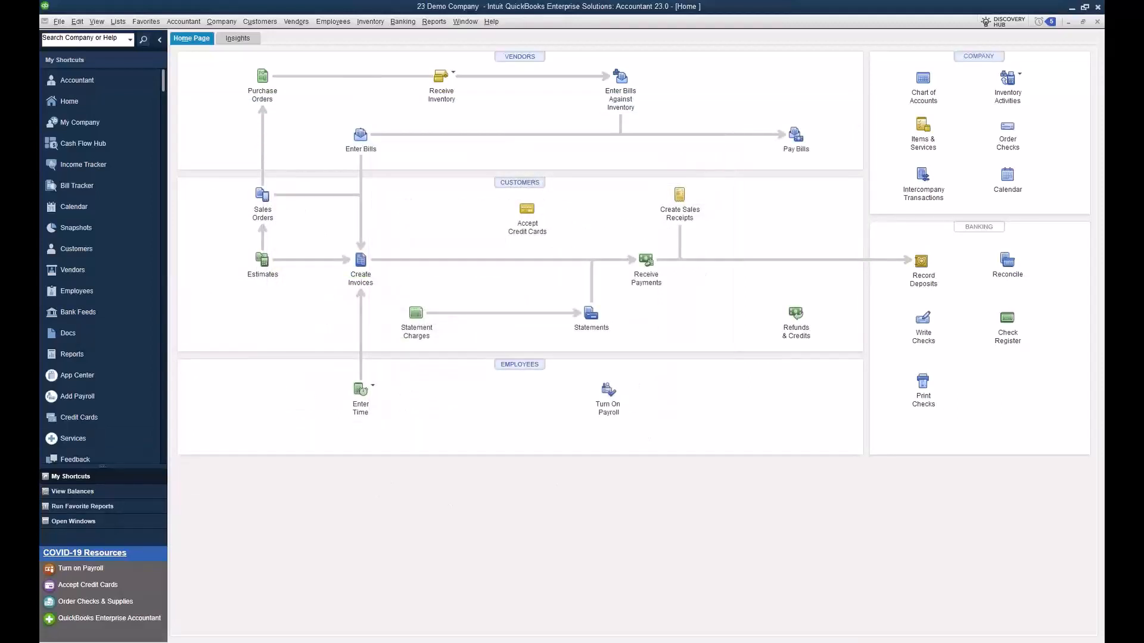
Step: Review the lot number and expiration date settings of the Chlroine Tabs item from the item list, closing the item without saving
click(118, 21)
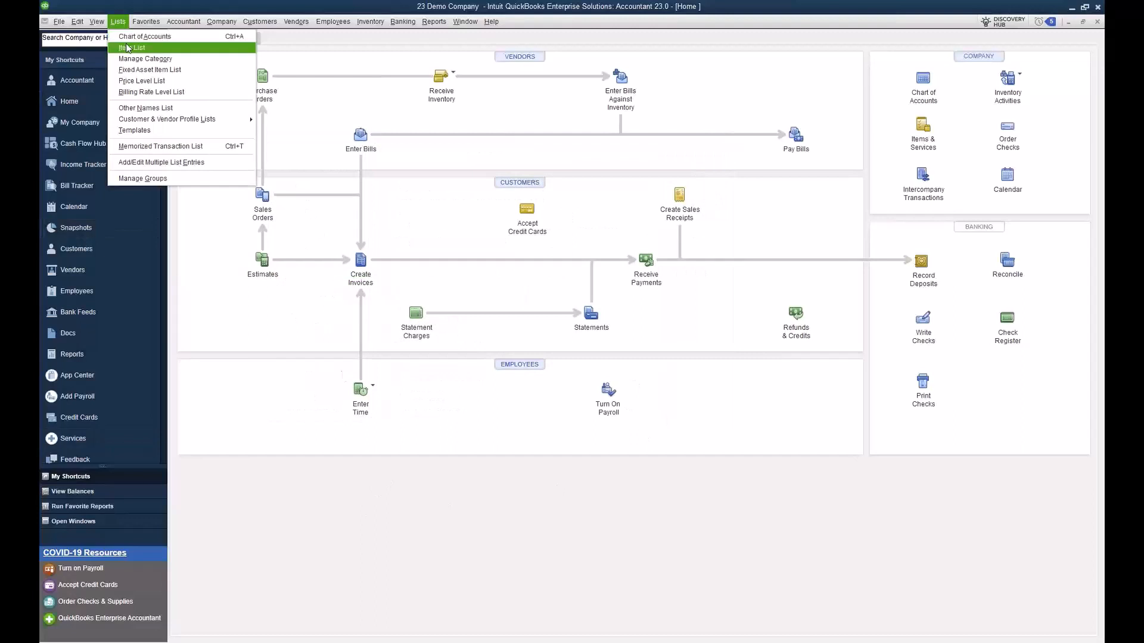
click(140, 46)
click(319, 157)
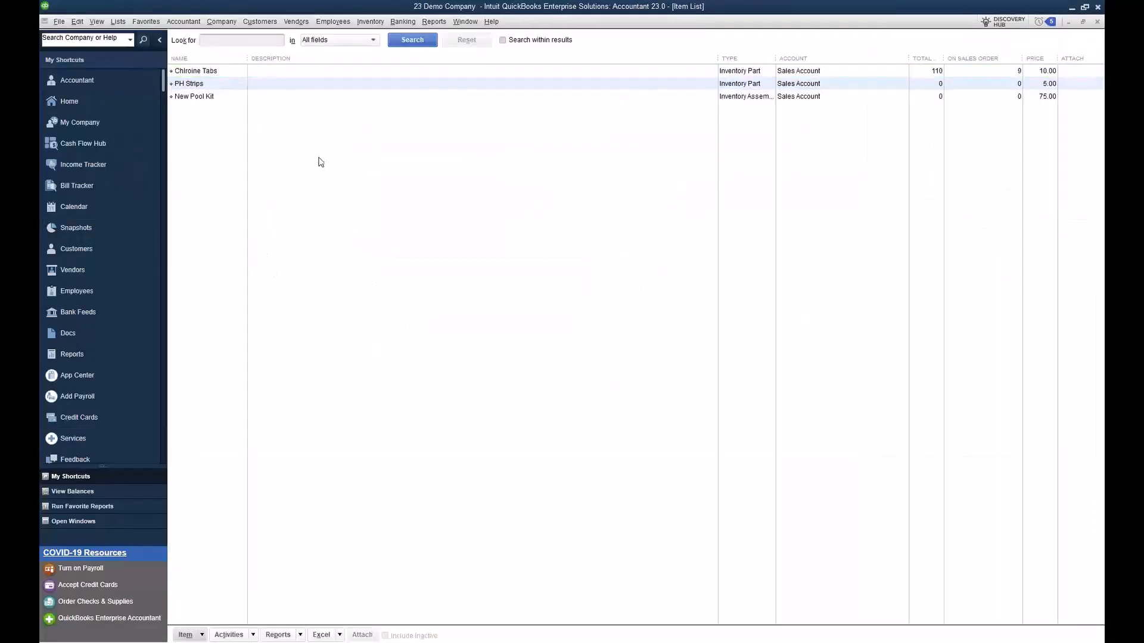
double_click(223, 72)
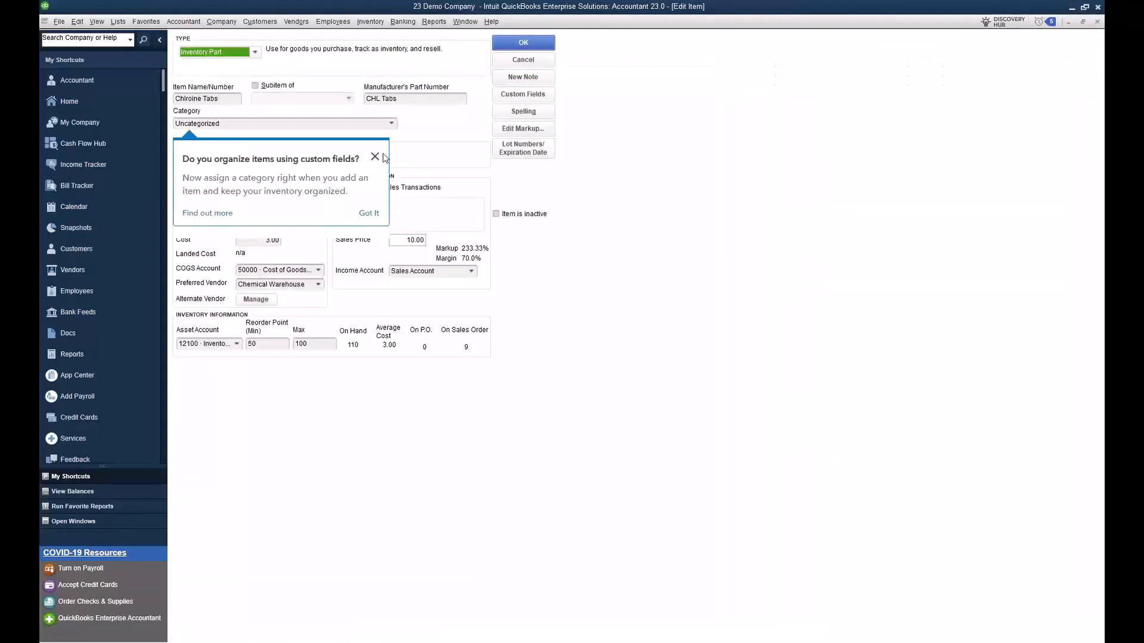
click(375, 157)
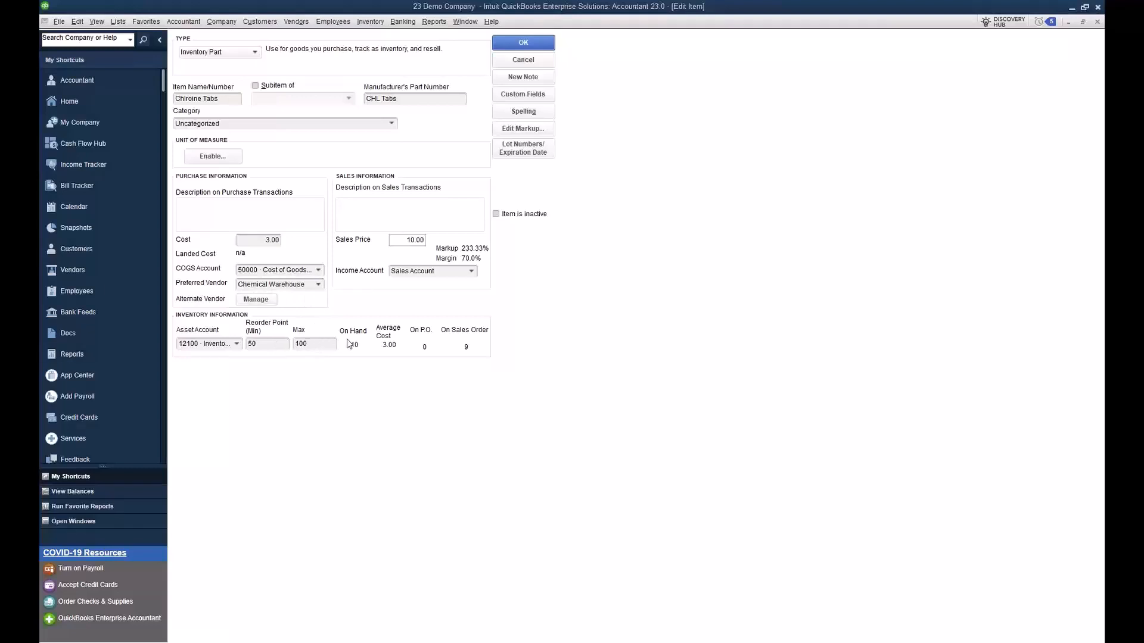
click(539, 153)
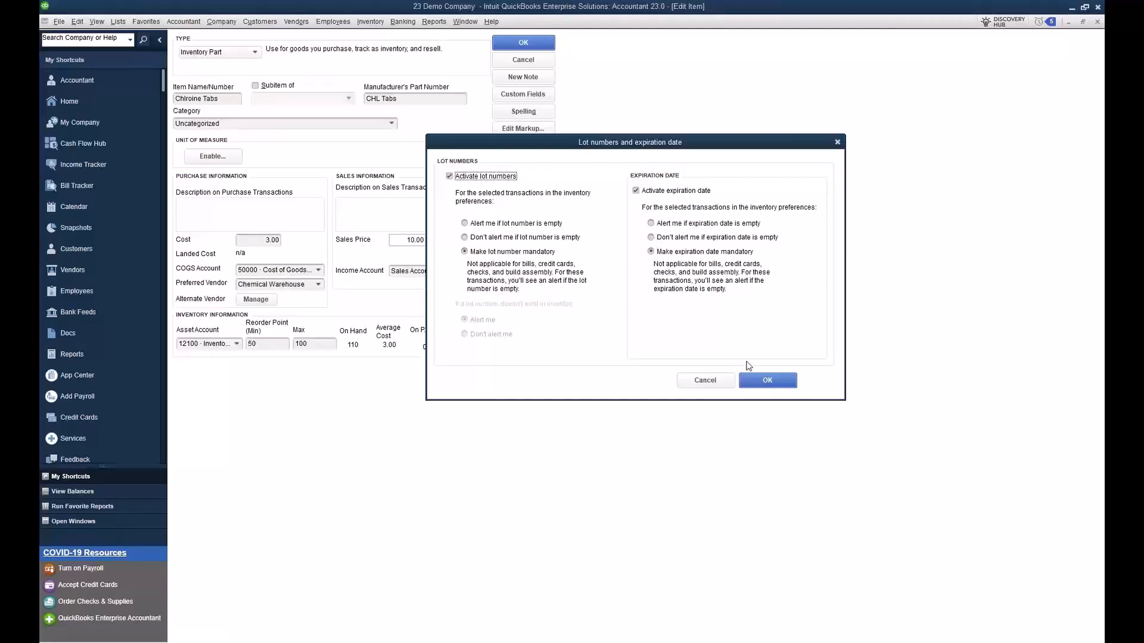
click(757, 385)
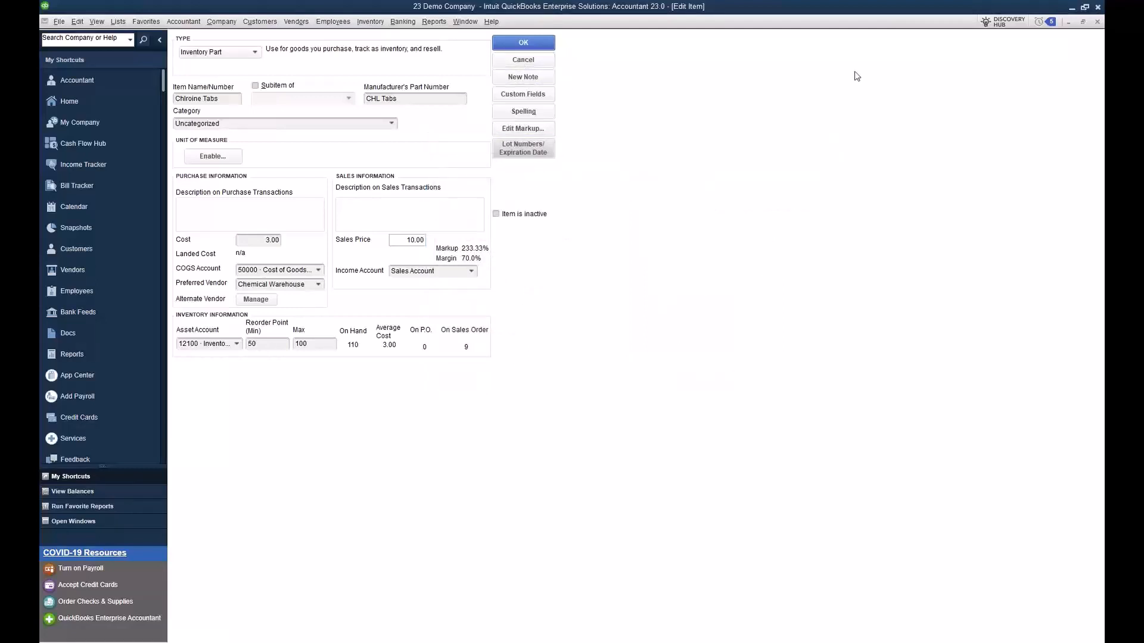
click(1097, 22)
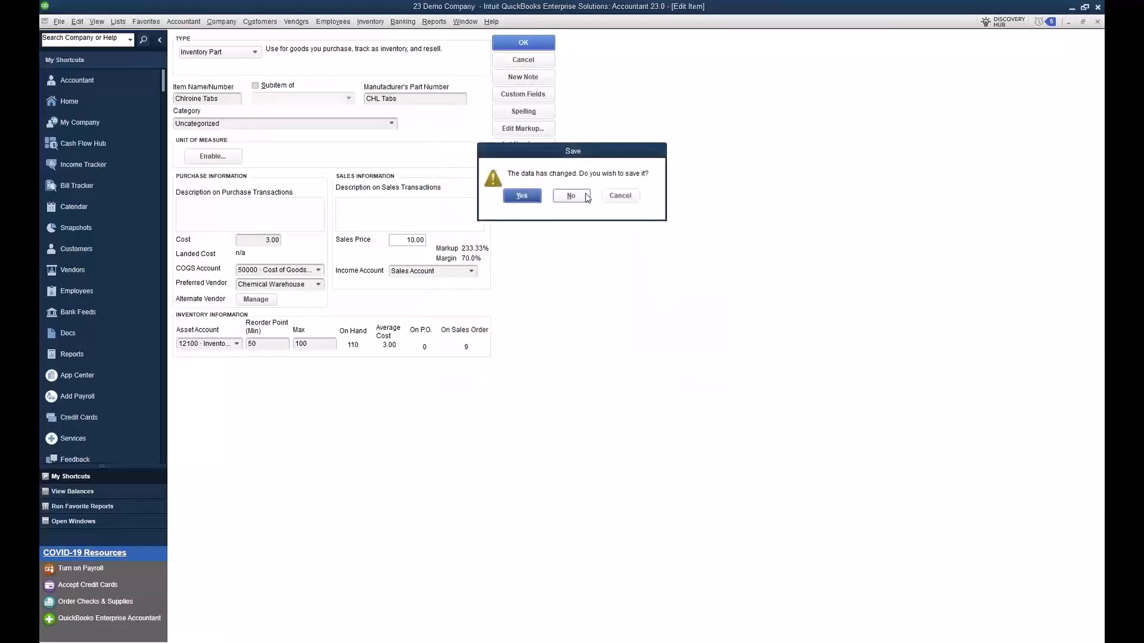
click(583, 195)
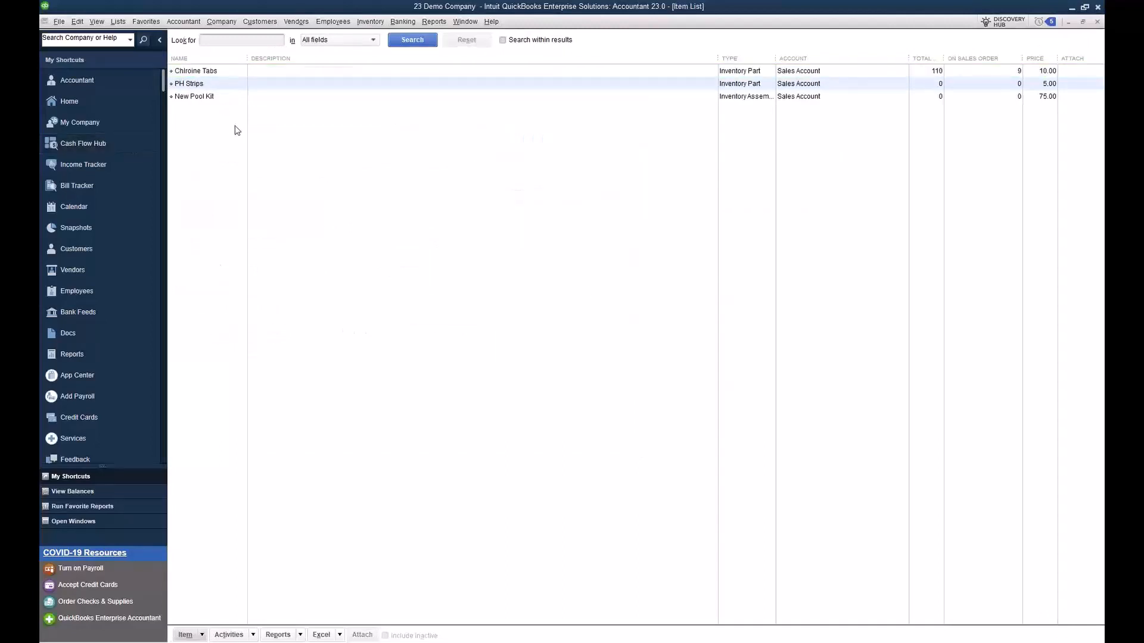
Step: Examine the New Pool Kit assembly and its bill of materials, and close the item list
click(219, 74)
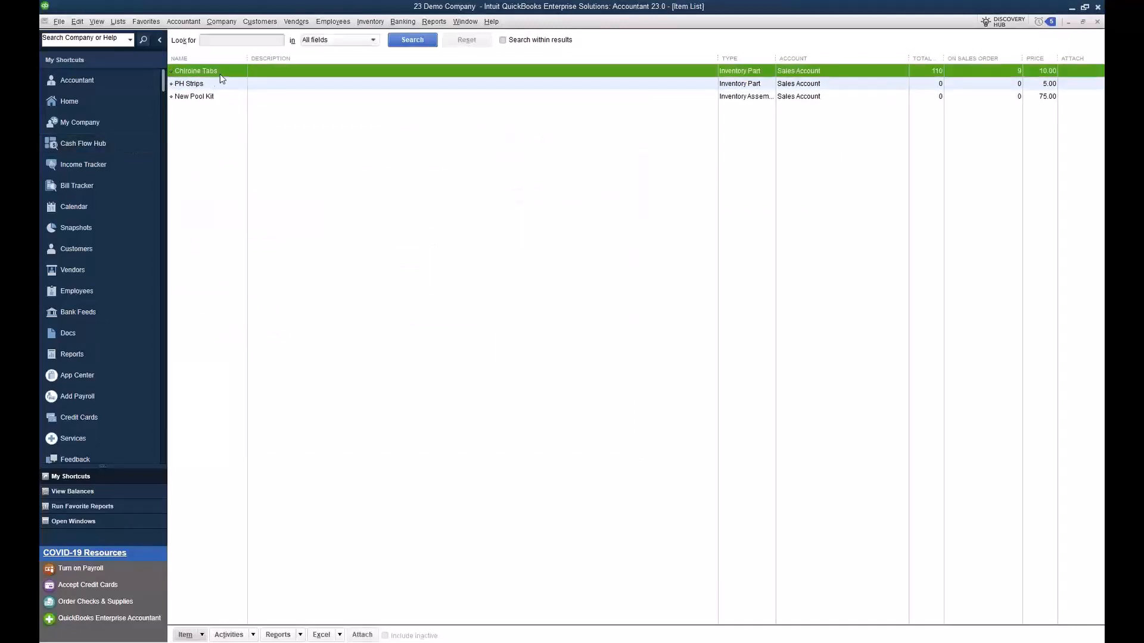
click(220, 82)
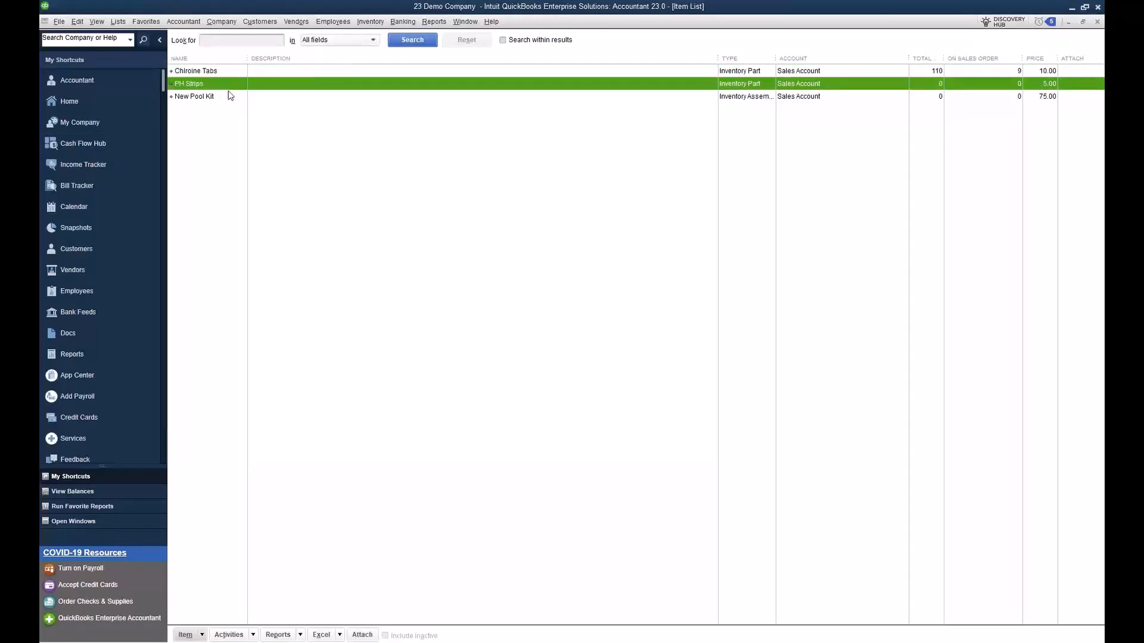
double_click(225, 98)
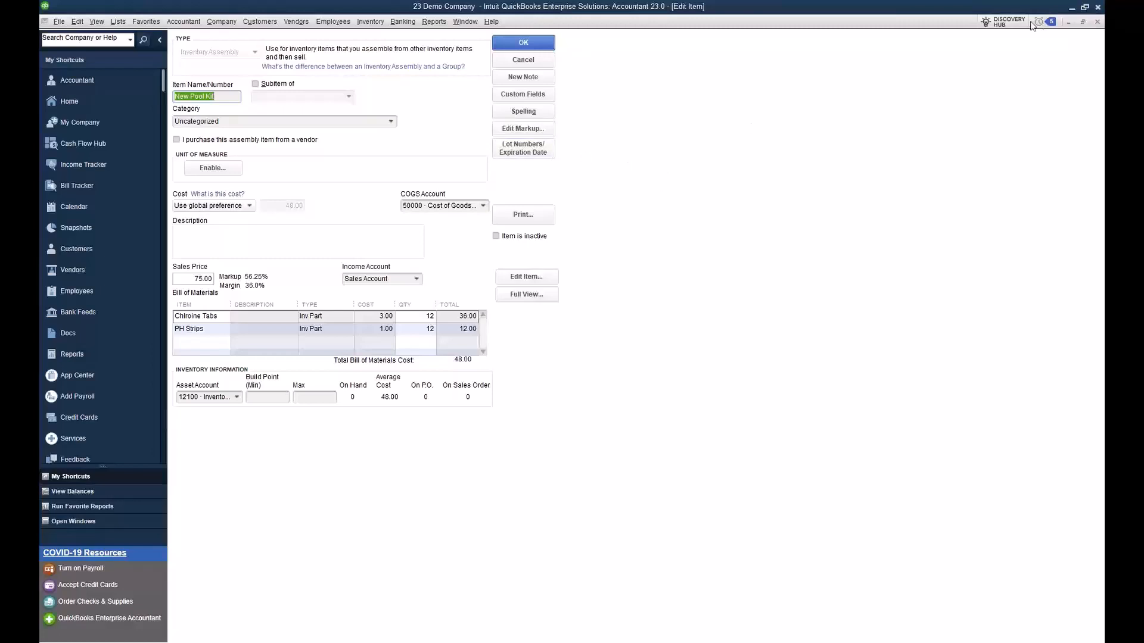
click(1096, 22)
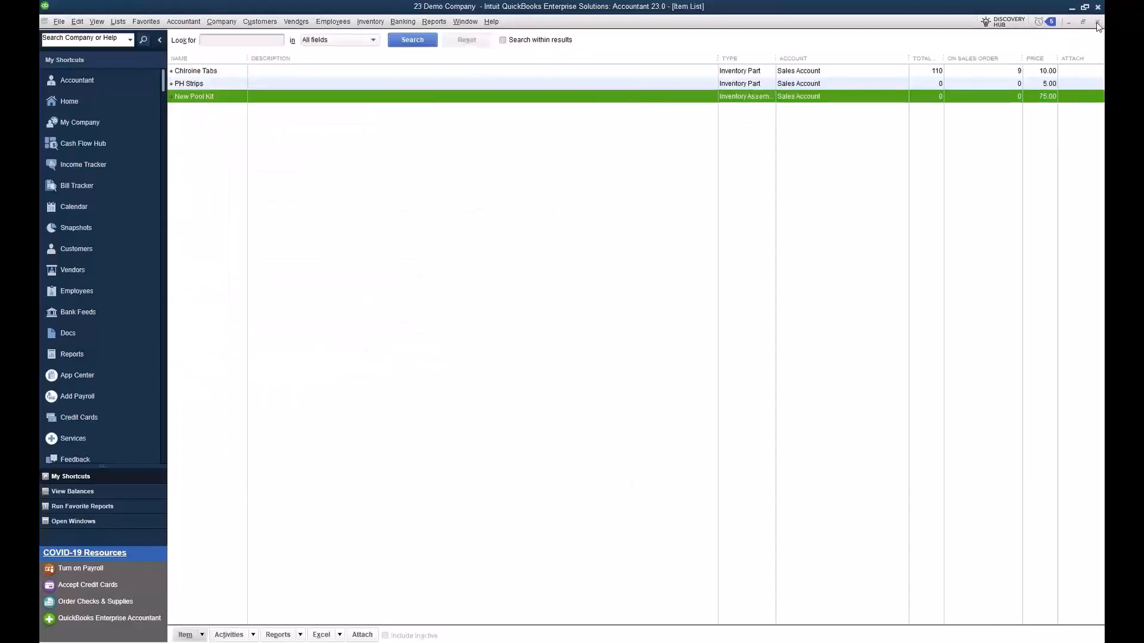
click(1096, 23)
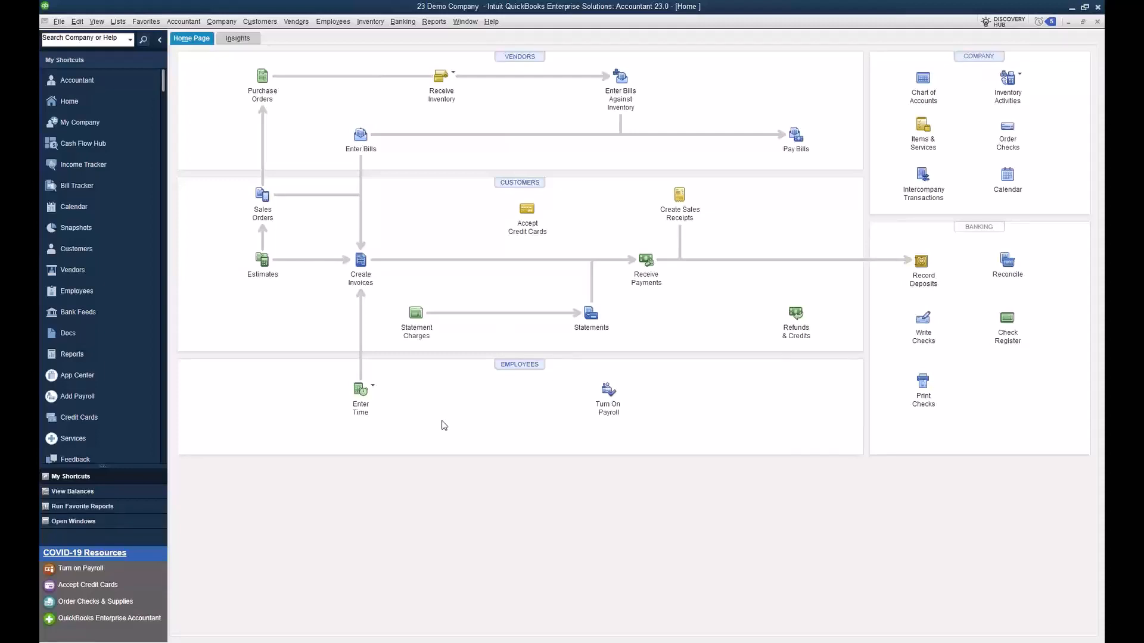
Step: Start a new purchase order for the vendor Chemical Warehouse
click(298, 22)
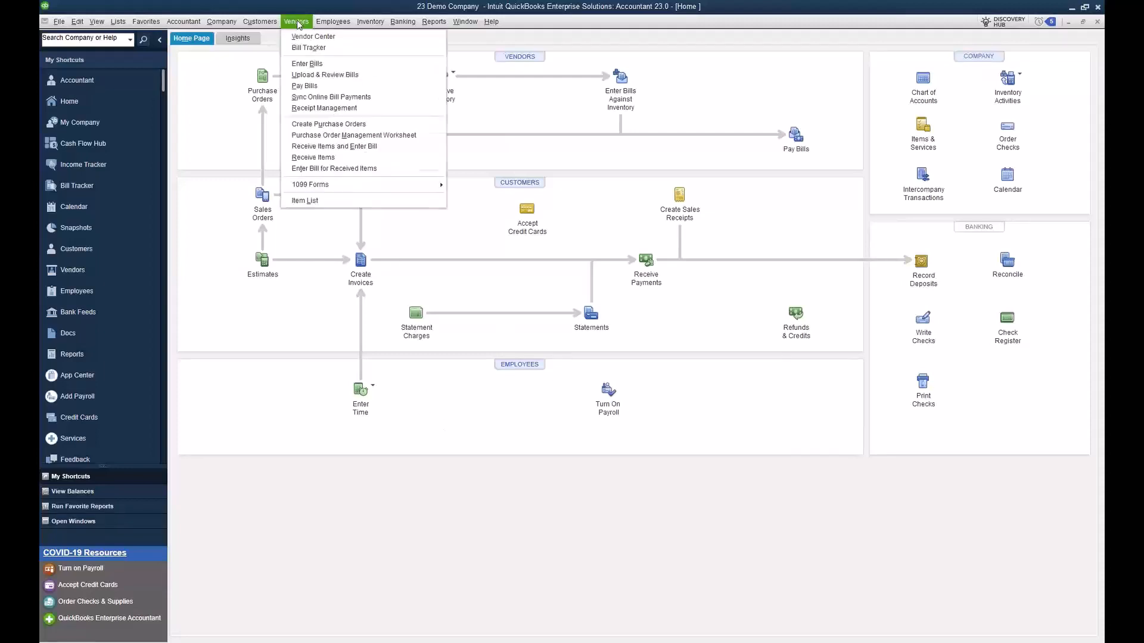
click(320, 123)
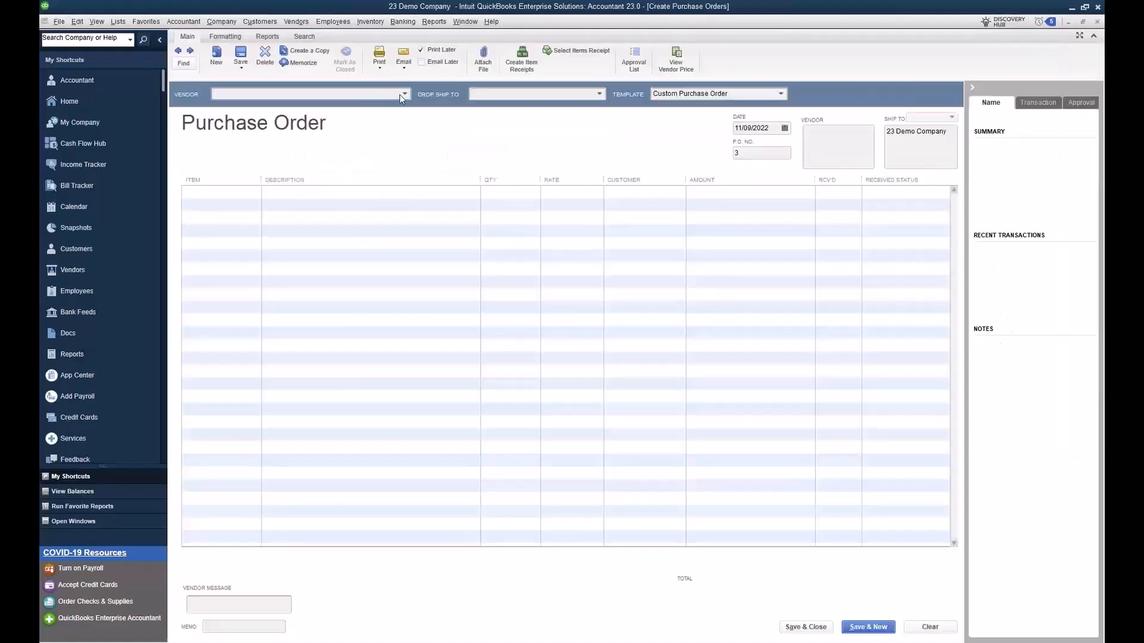
click(401, 97)
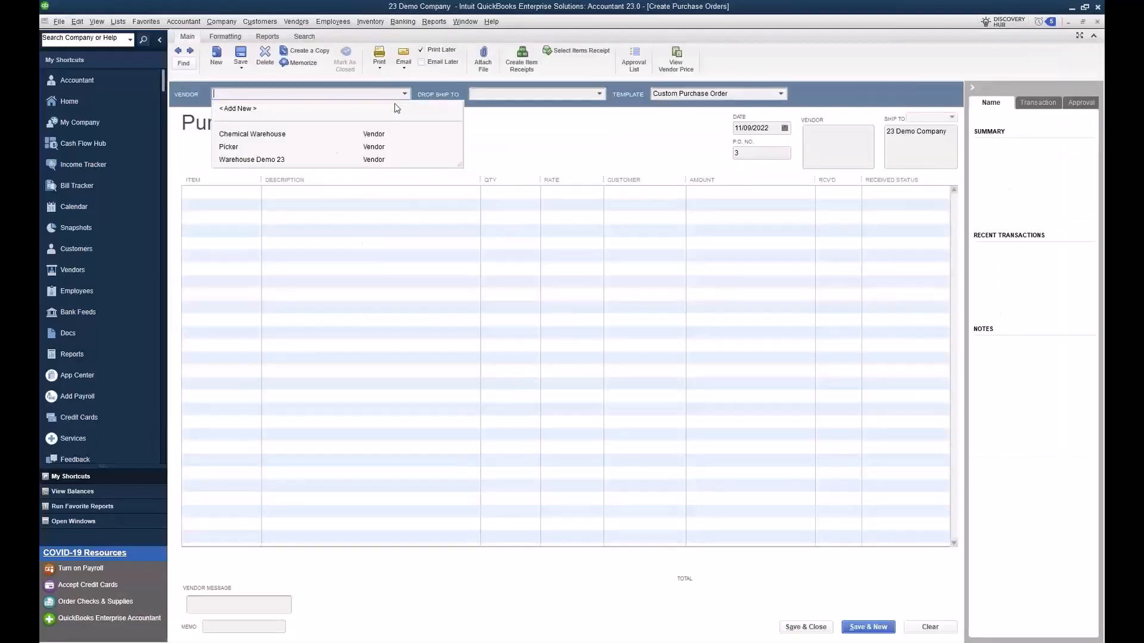
click(278, 135)
Step: Add Chlroine Tabs and PH Strips as the first two items on the purchase order
click(251, 191)
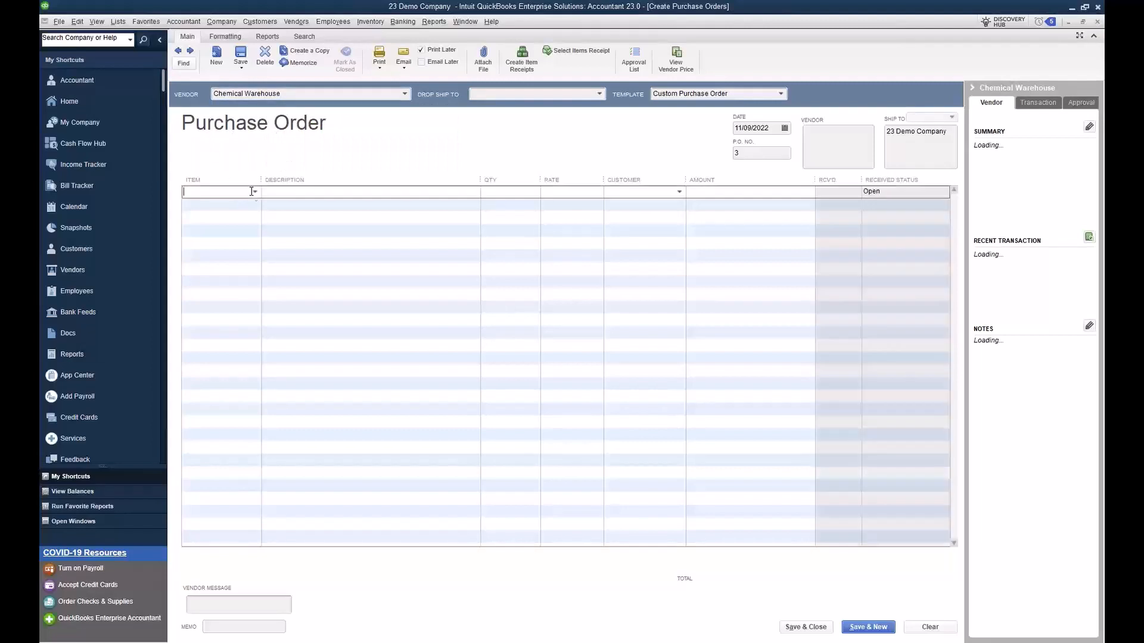
click(253, 191)
click(232, 244)
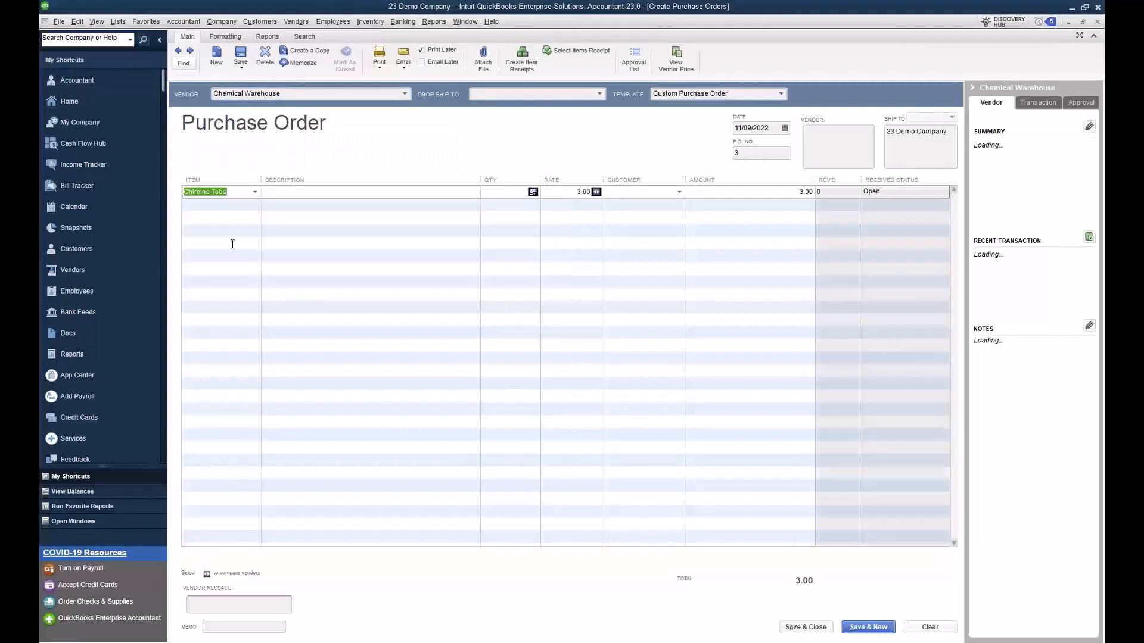
click(247, 205)
click(255, 204)
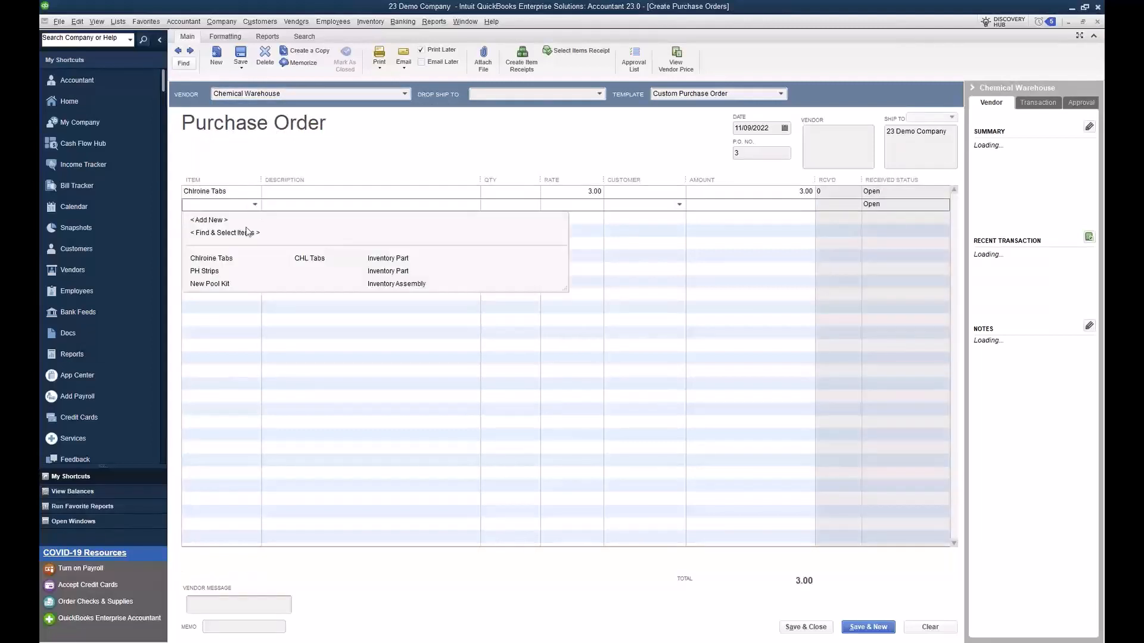
click(241, 272)
Step: Set the quantities to 50 for Chlroine Tabs and 70 for PH Strips, and save the purchase order
click(518, 193)
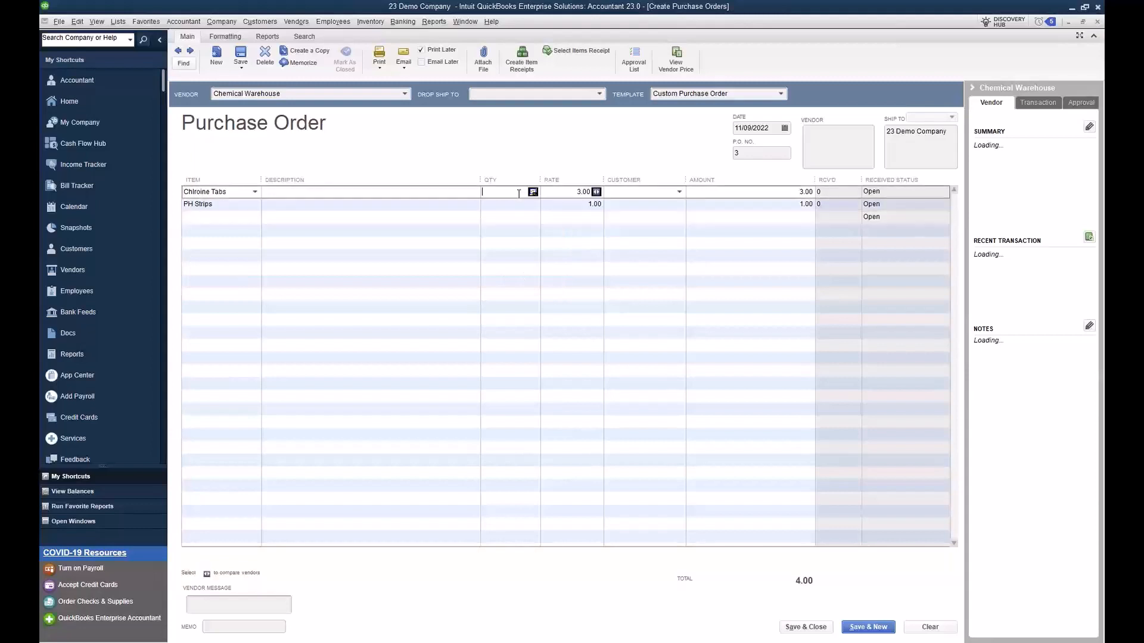
text(5)
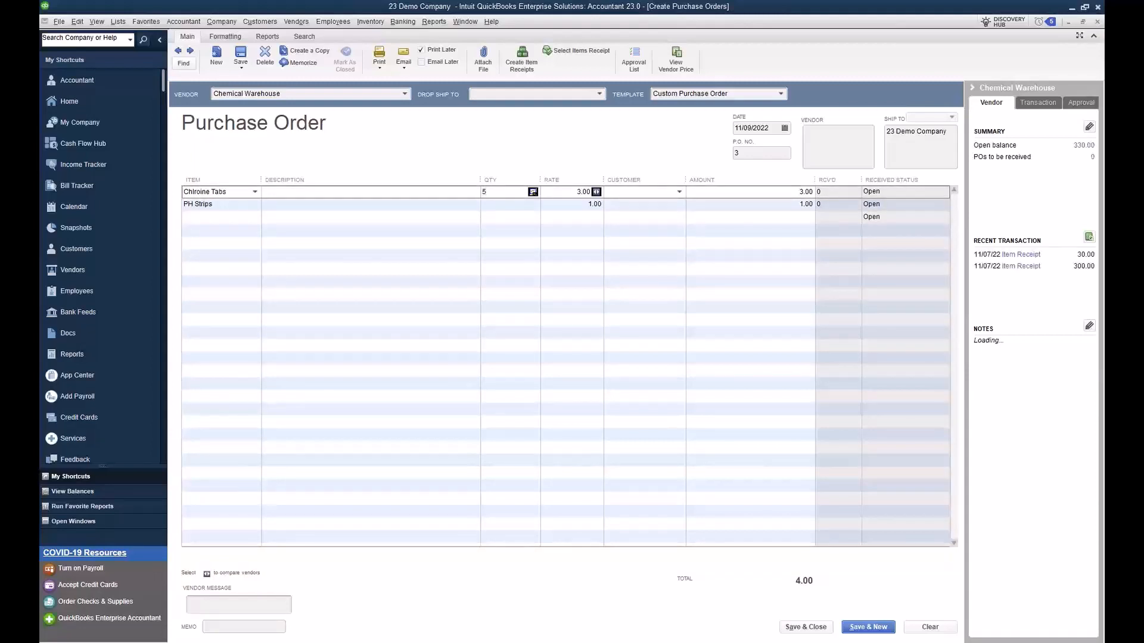
text(0)
click(503, 205)
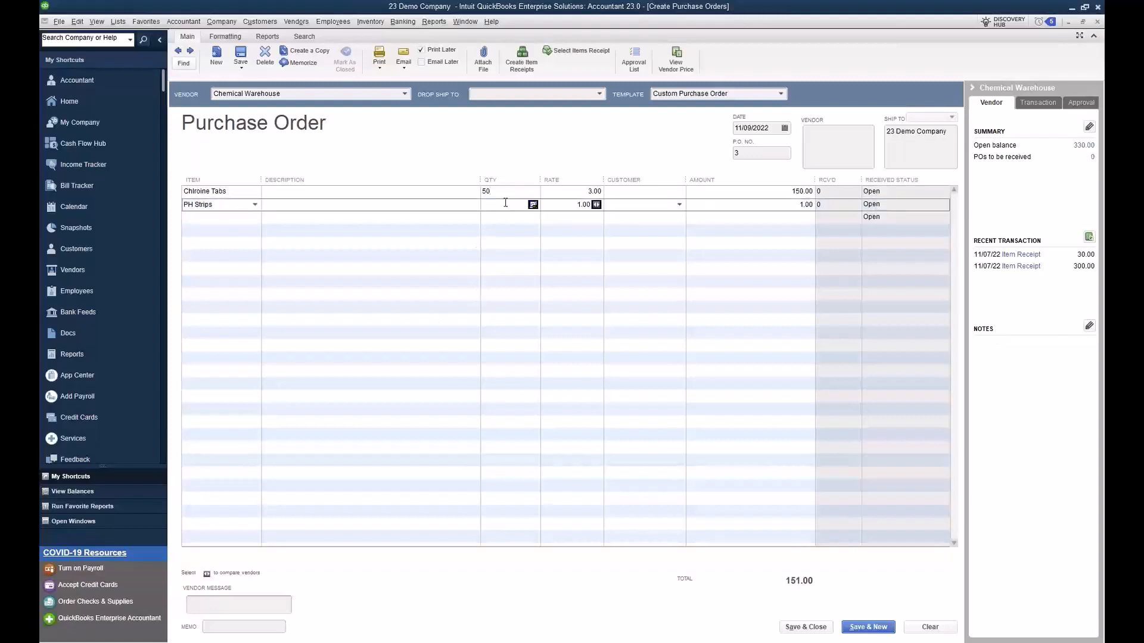
text(70)
click(645, 288)
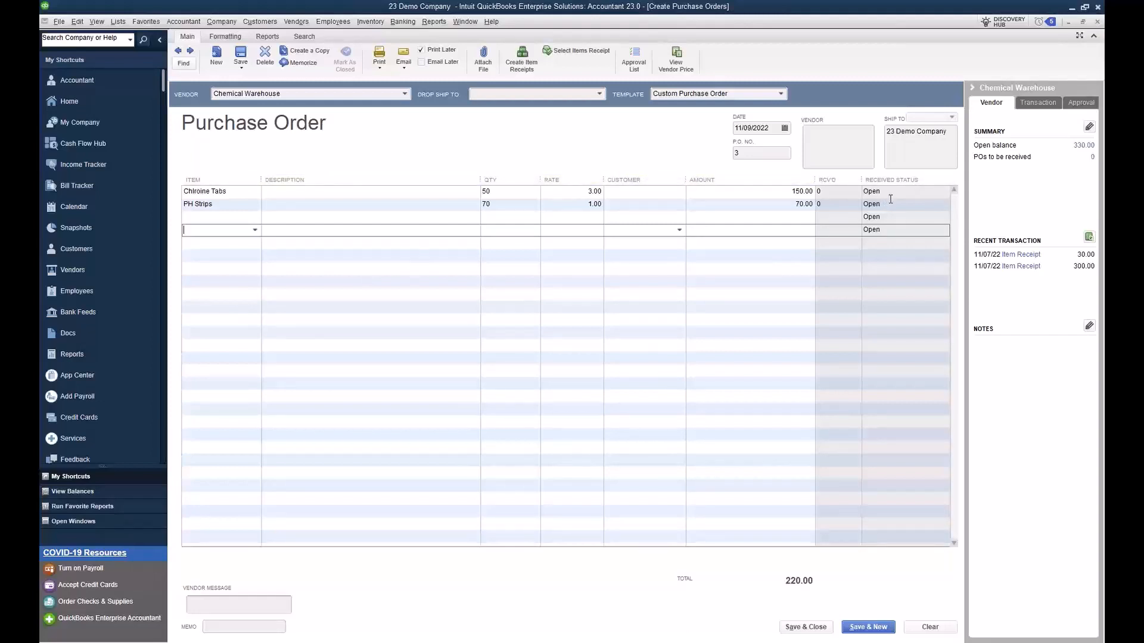
click(244, 59)
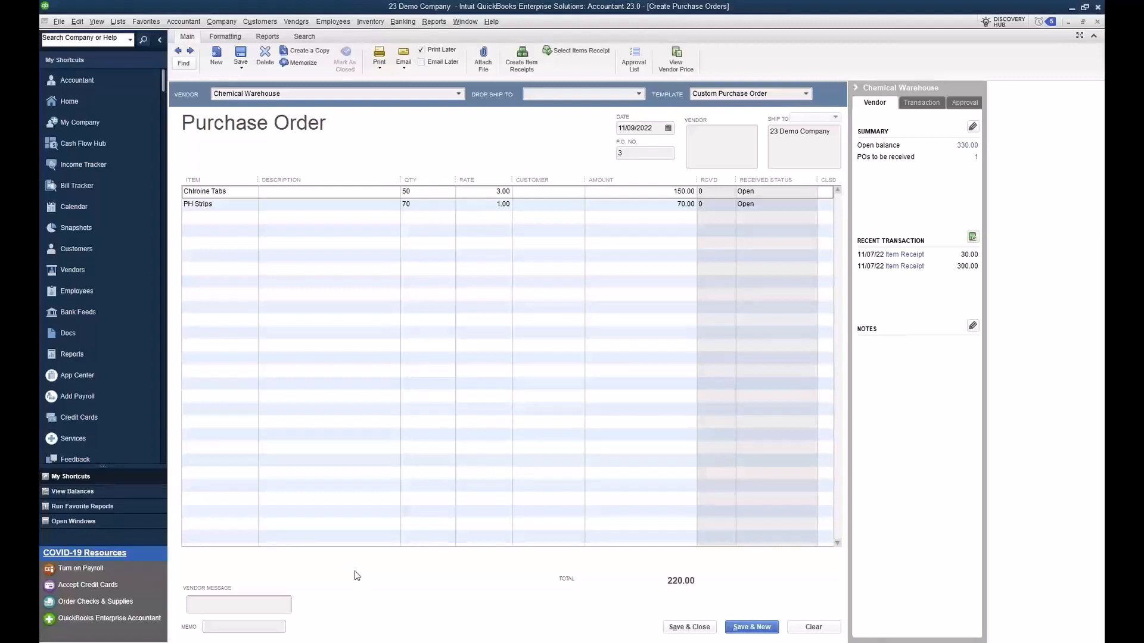
Step: Open the Purchase Order Management Worksheet and maximize its window
click(296, 22)
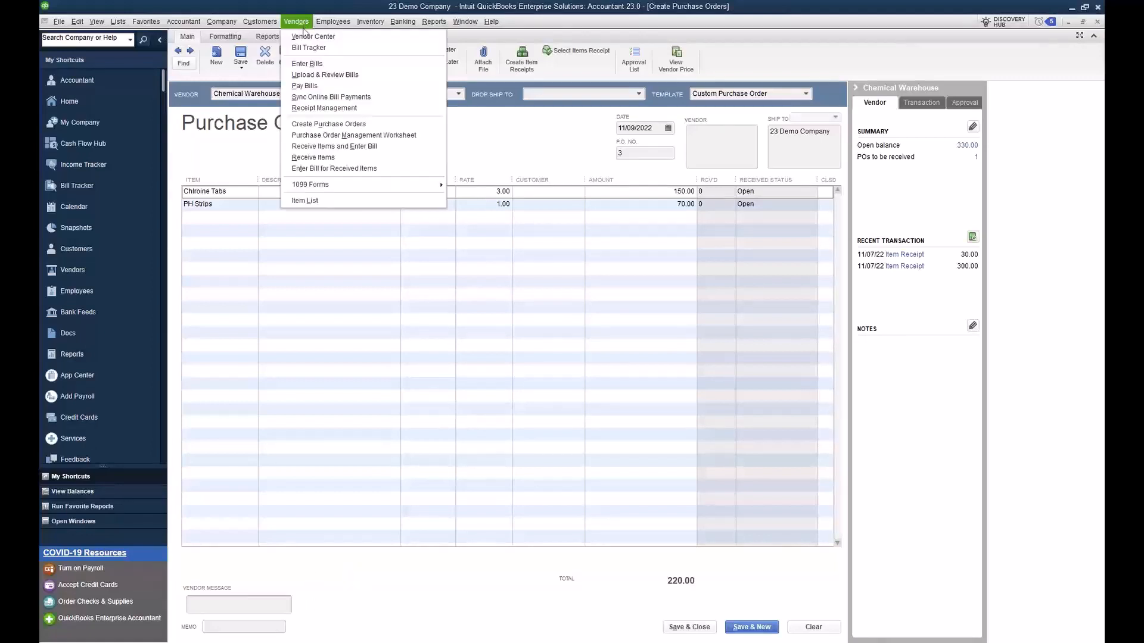
click(331, 137)
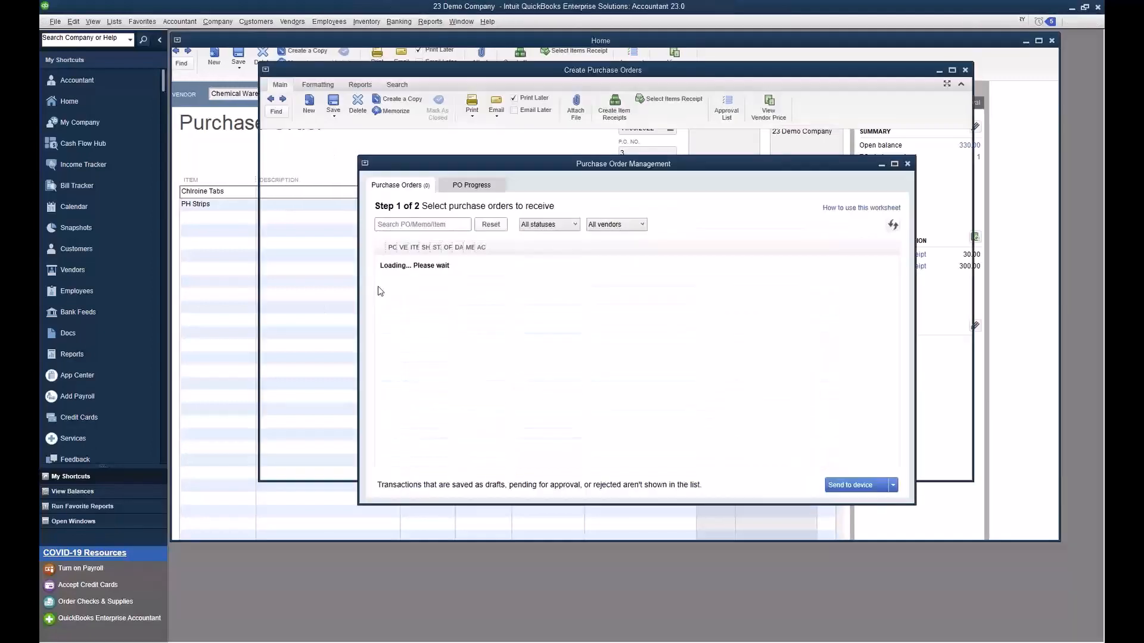
click(894, 164)
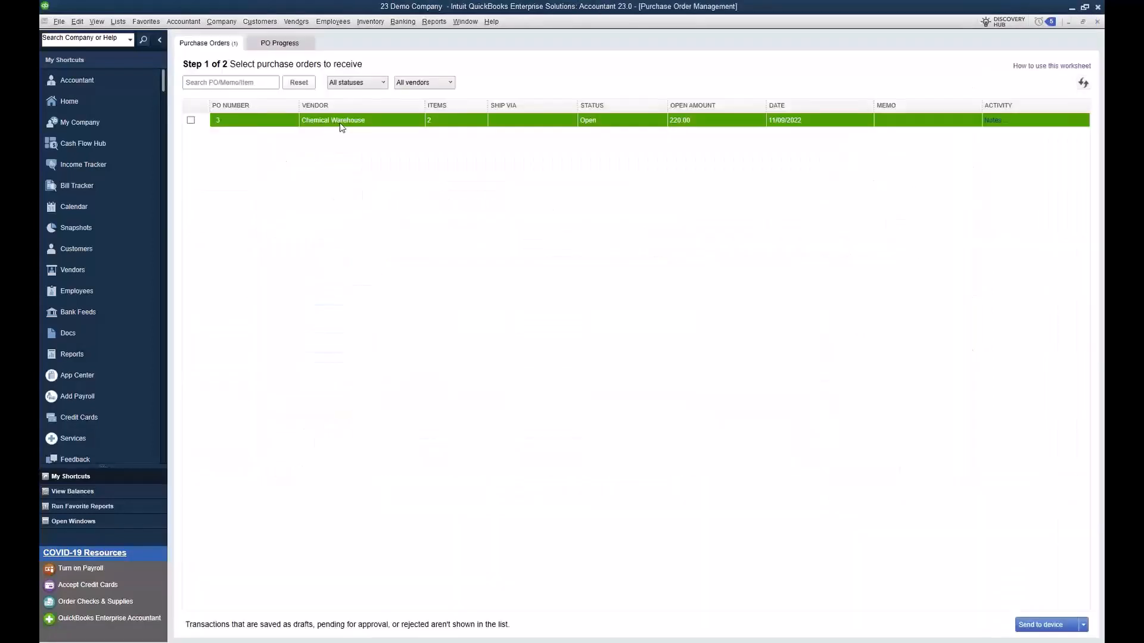
Step: Review the Chemical Warehouse purchase order in the worksheet, check the progress list, and open the order itself before returning to the worksheet
click(409, 124)
click(191, 120)
click(727, 124)
click(1081, 86)
click(281, 44)
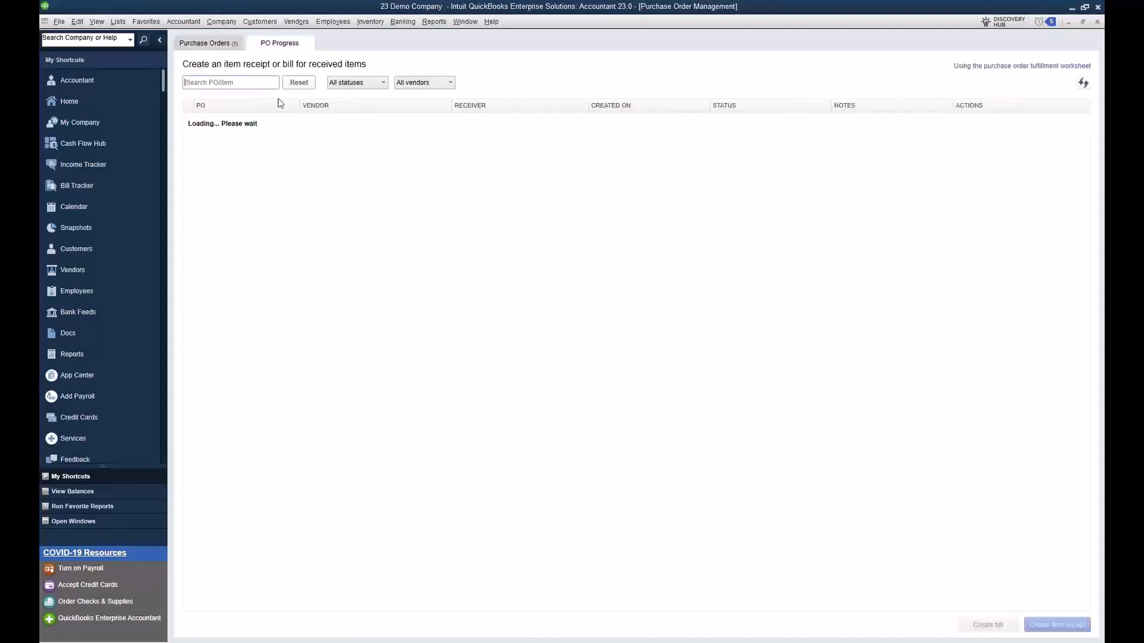
click(233, 50)
double_click(748, 124)
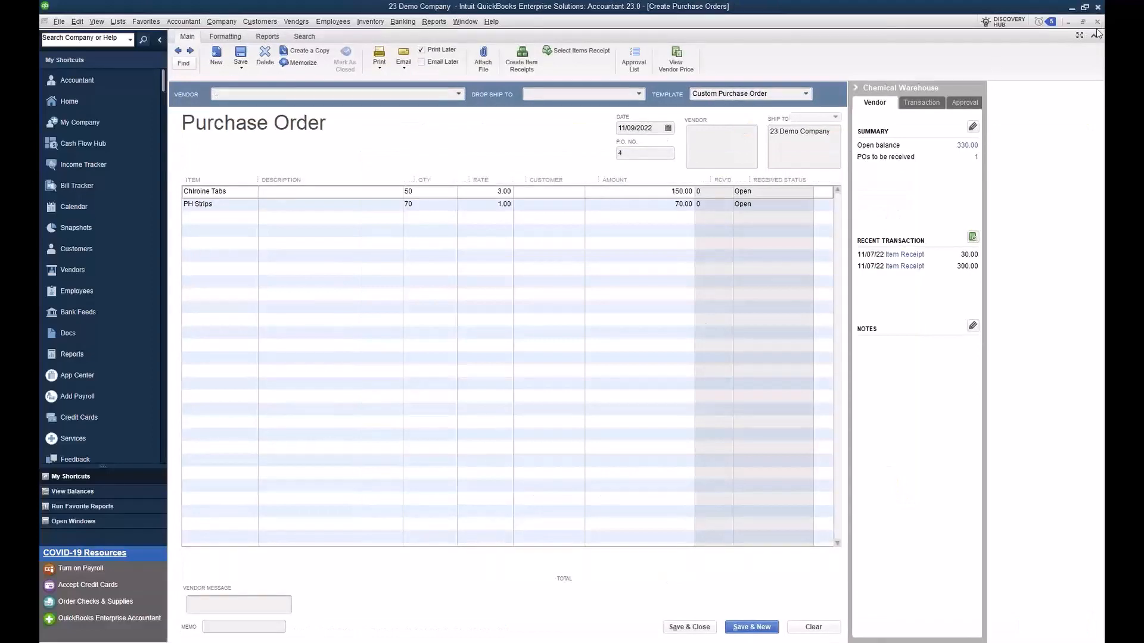
click(1097, 22)
Step: Send the Chemical Warehouse purchase order to the scanning device with Warehouse Demo 23 as receiver, and open the Receive task on the mirrored device
click(1050, 624)
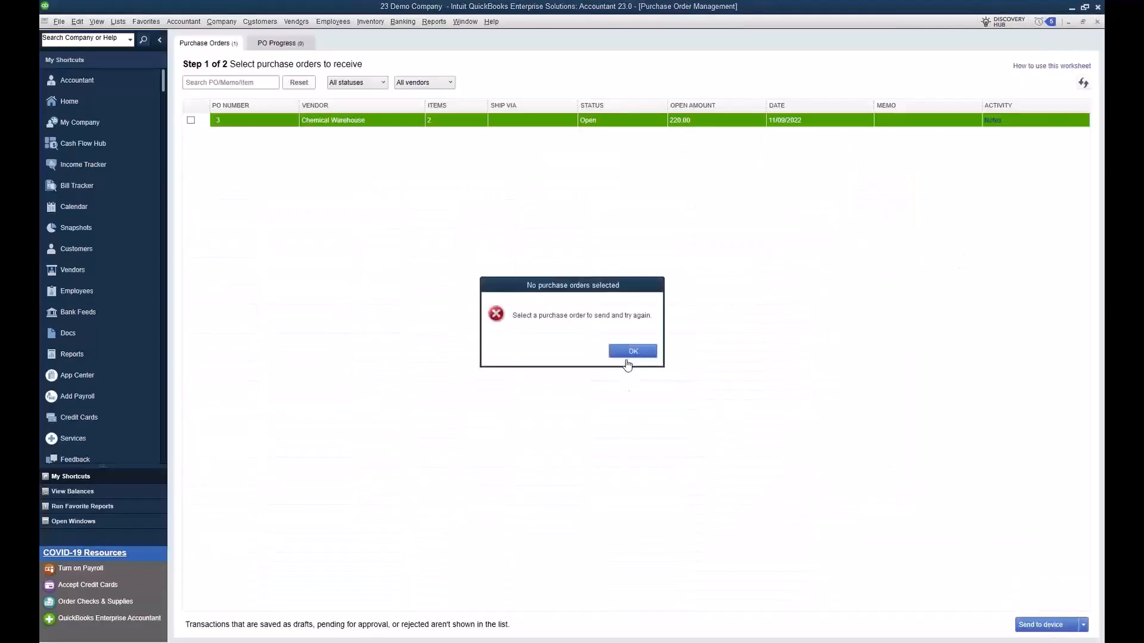
click(627, 354)
click(191, 120)
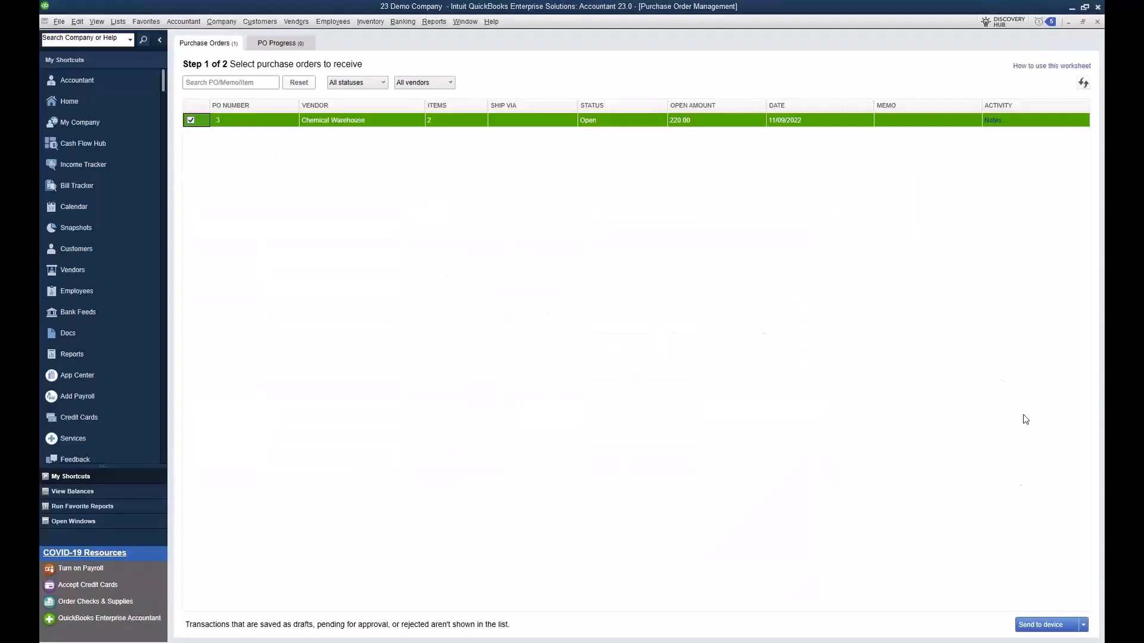
click(1033, 627)
click(737, 286)
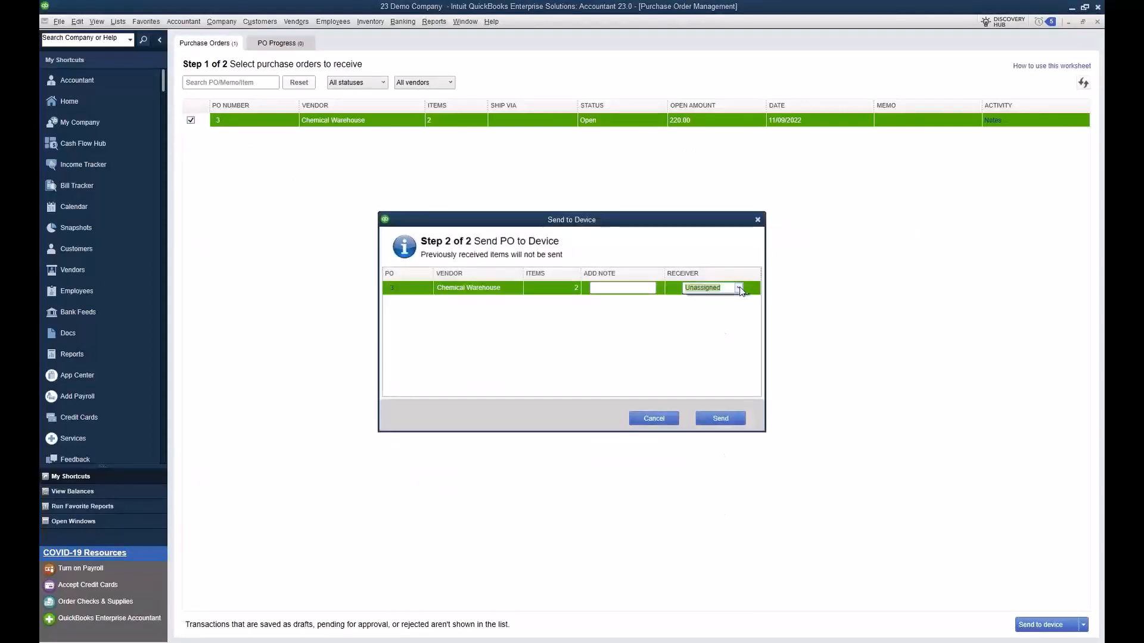
click(738, 288)
click(729, 320)
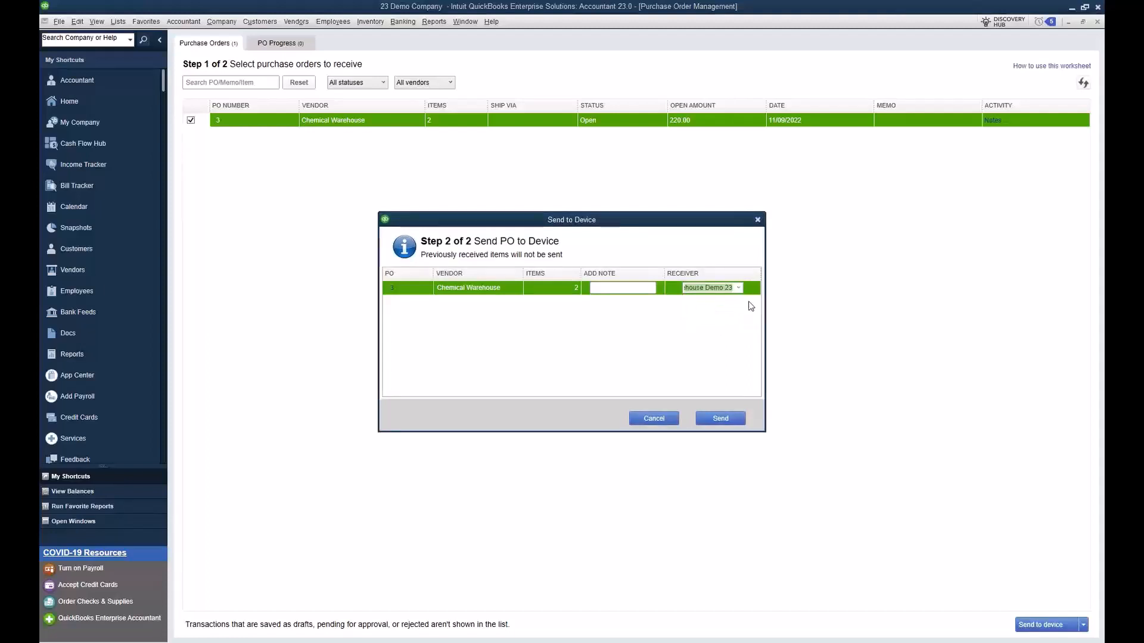
click(722, 420)
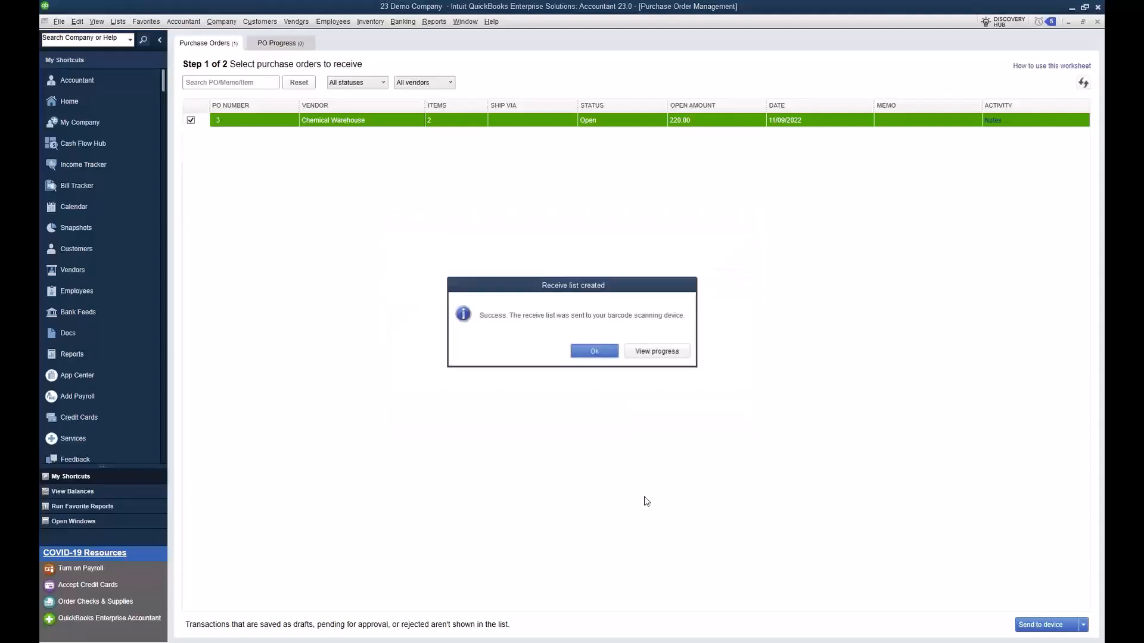
click(613, 351)
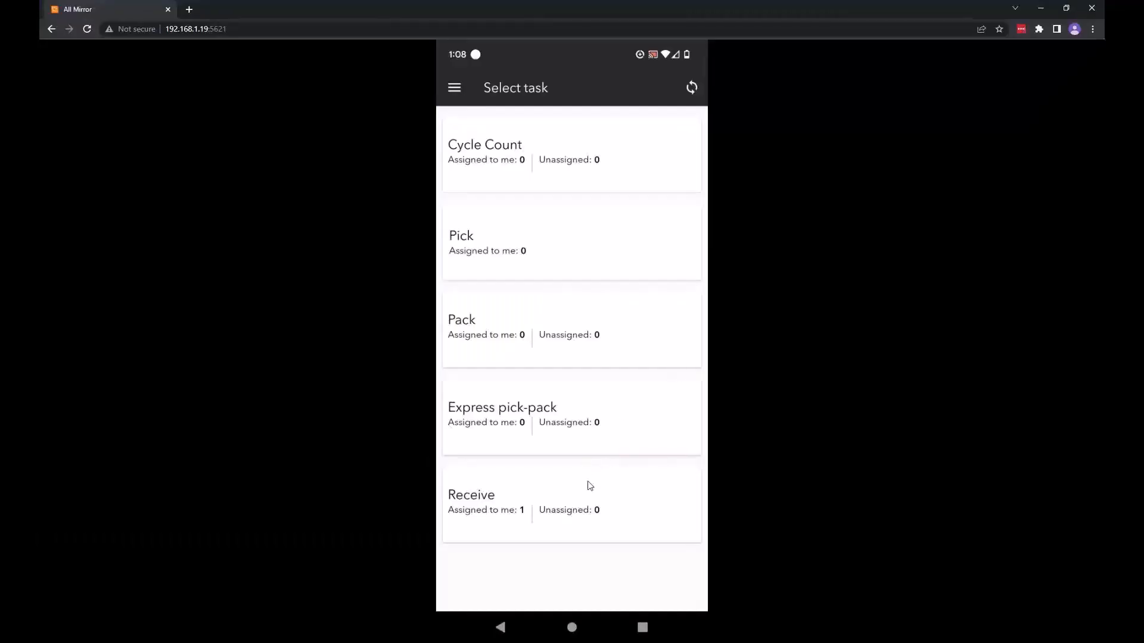
click(587, 481)
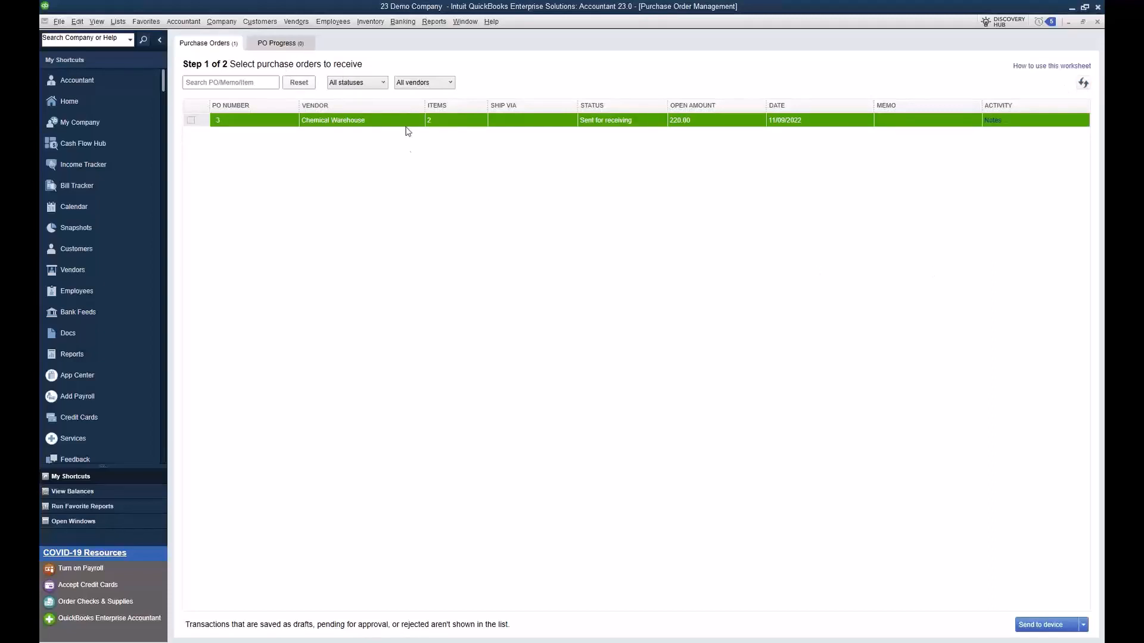
Step: Open the 11/09/2022 Chemical Warehouse purchase order from the Vendor Center and create an item receipt from it
click(219, 121)
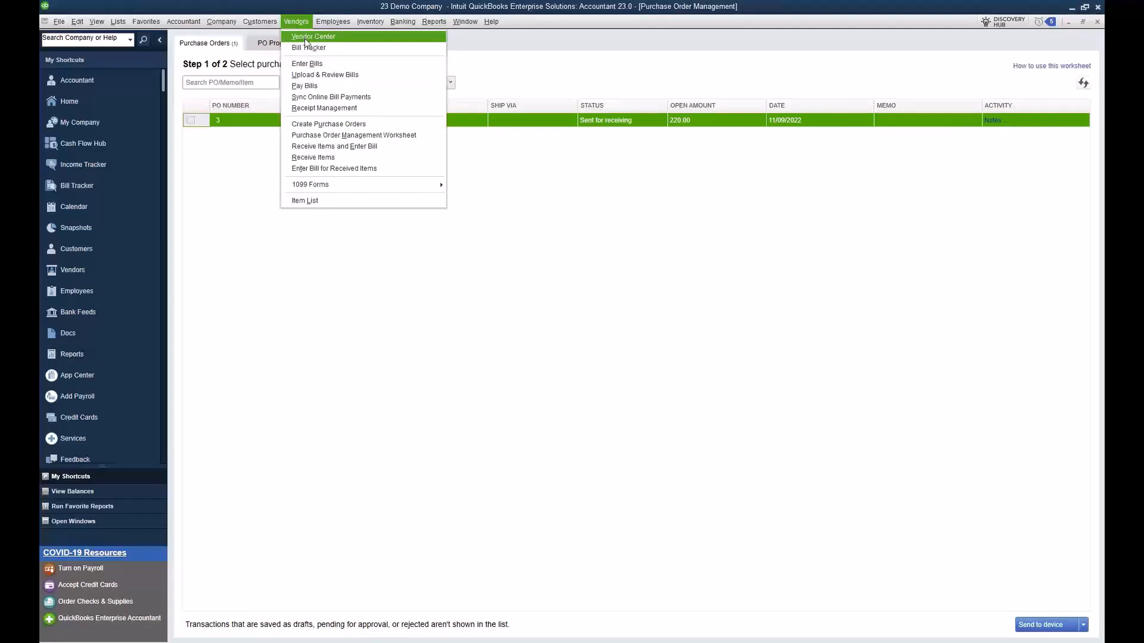
click(305, 38)
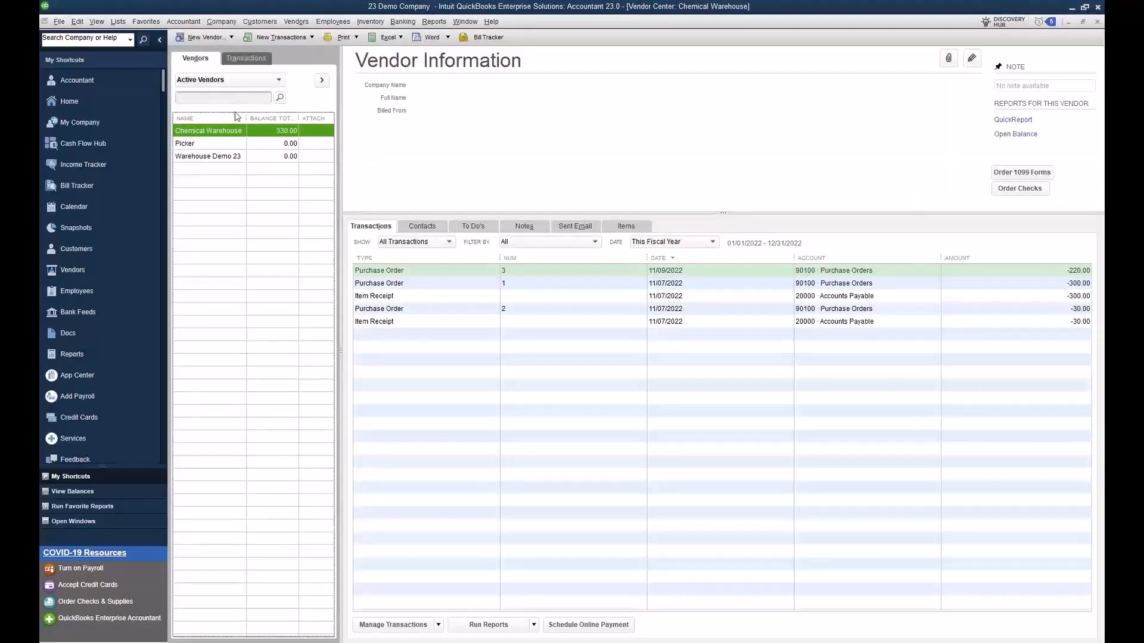
double_click(593, 272)
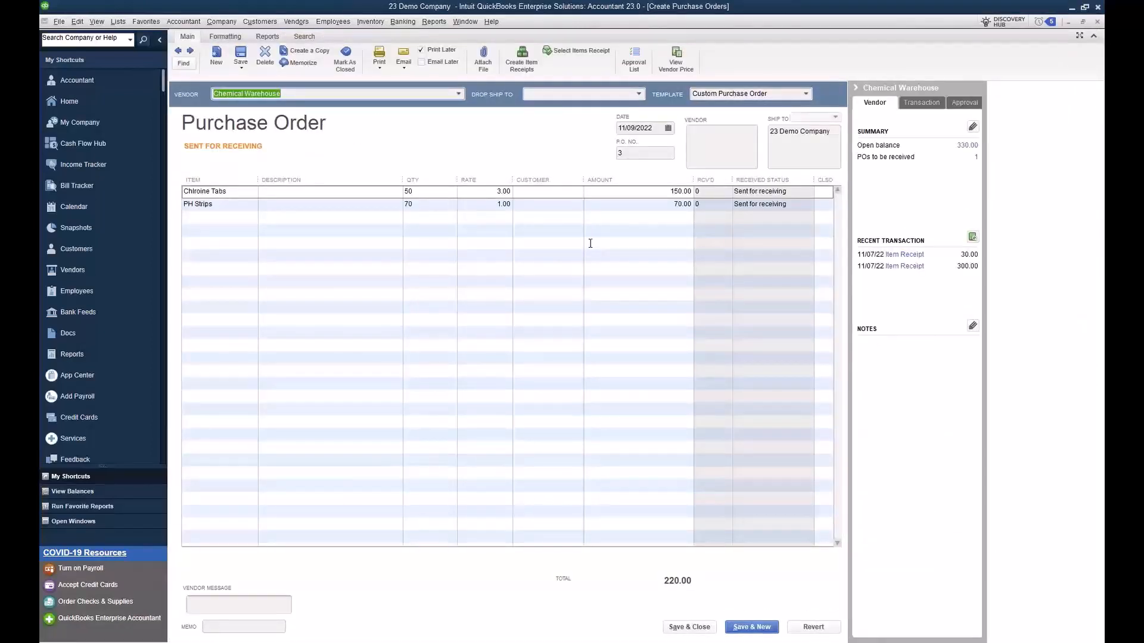
click(561, 247)
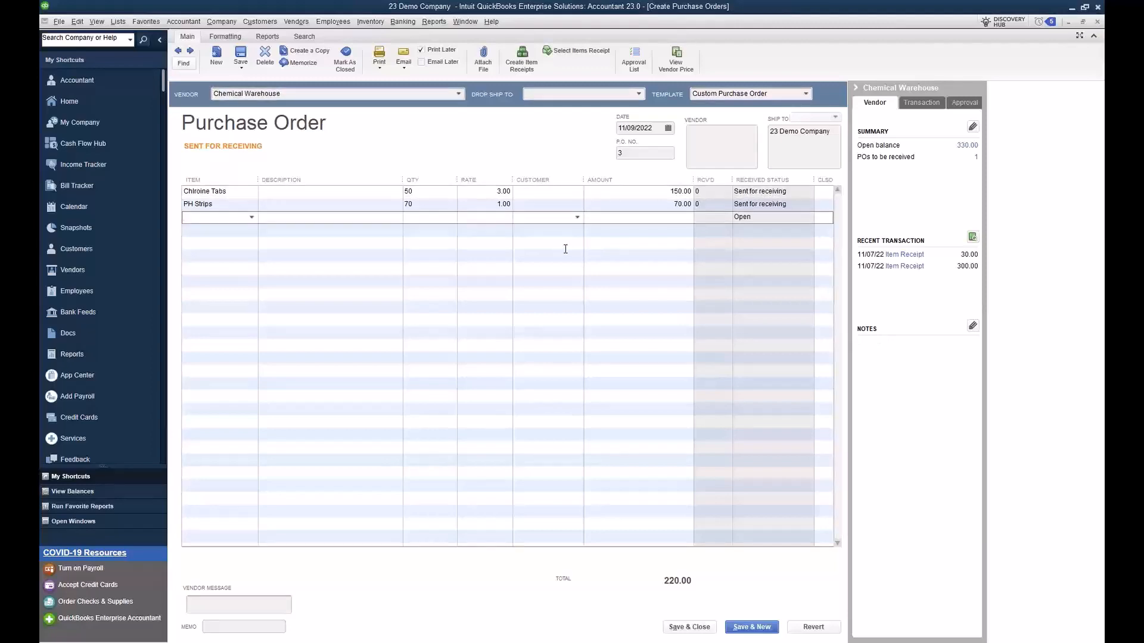
click(521, 58)
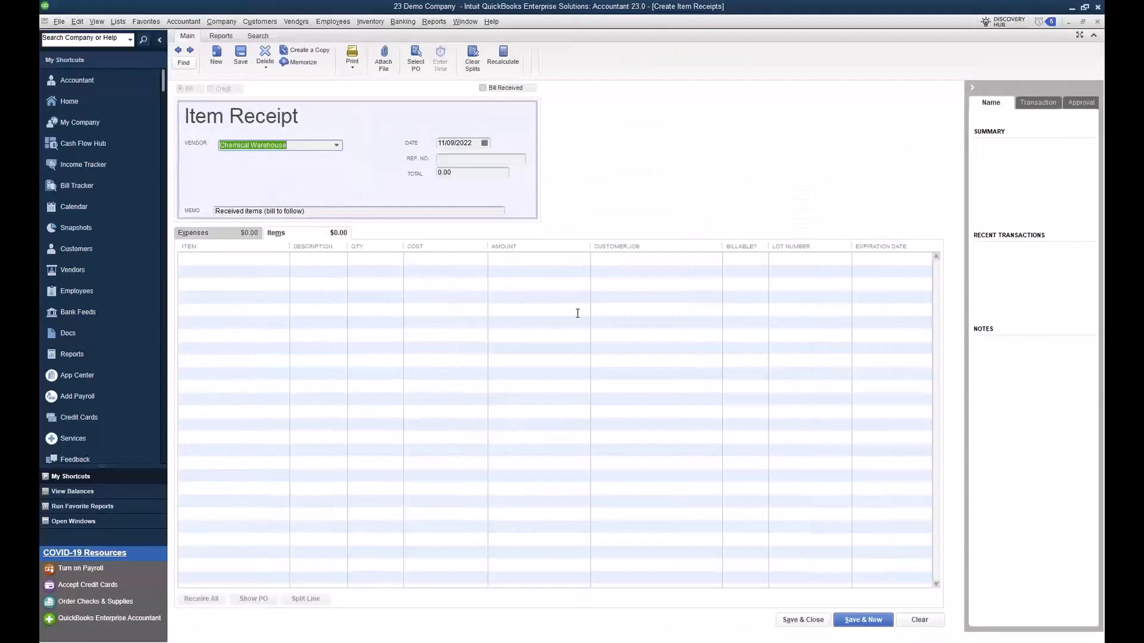
click(539, 206)
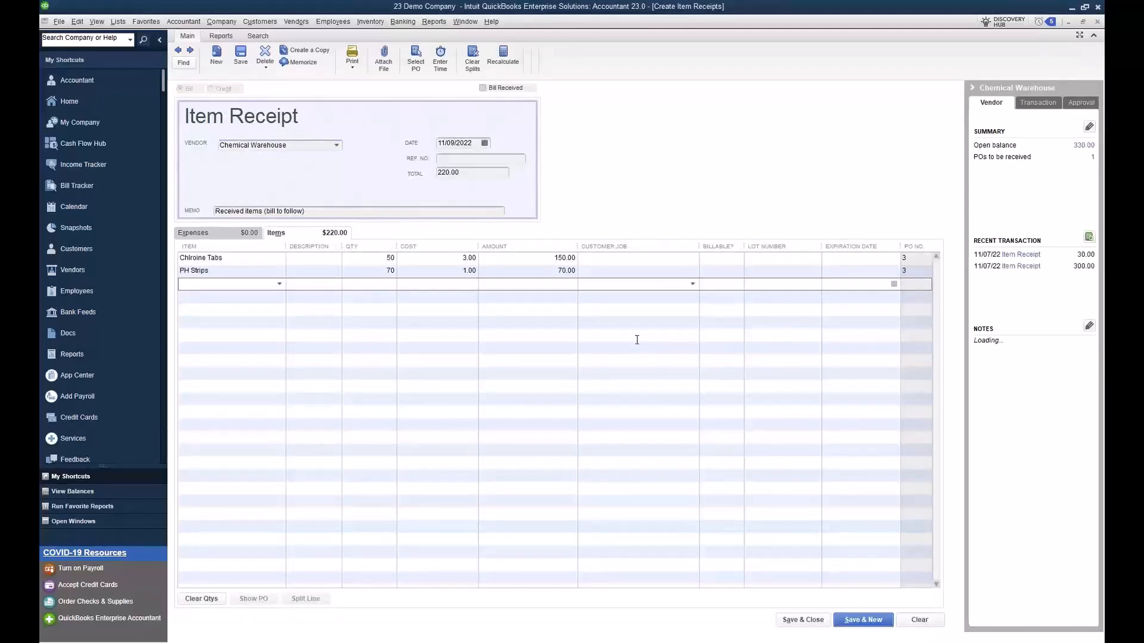
Step: Enter lot number 123456 with expiration date 11/30/2022 for Chlroine Tabs, and lot number 12354 for PH Strips
click(760, 258)
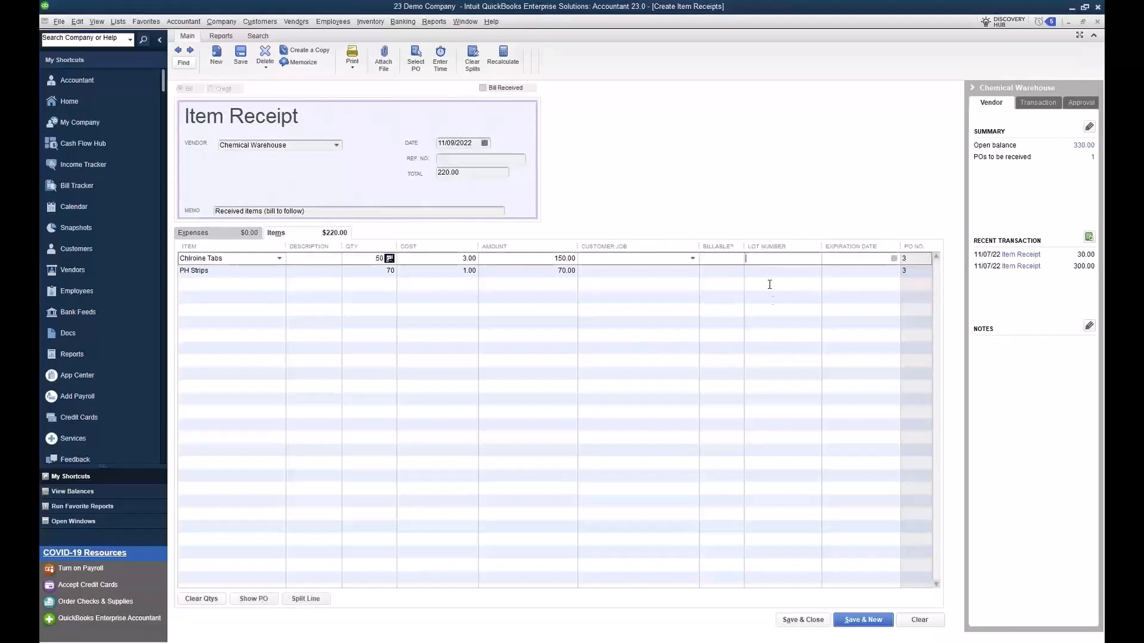
text(123456)
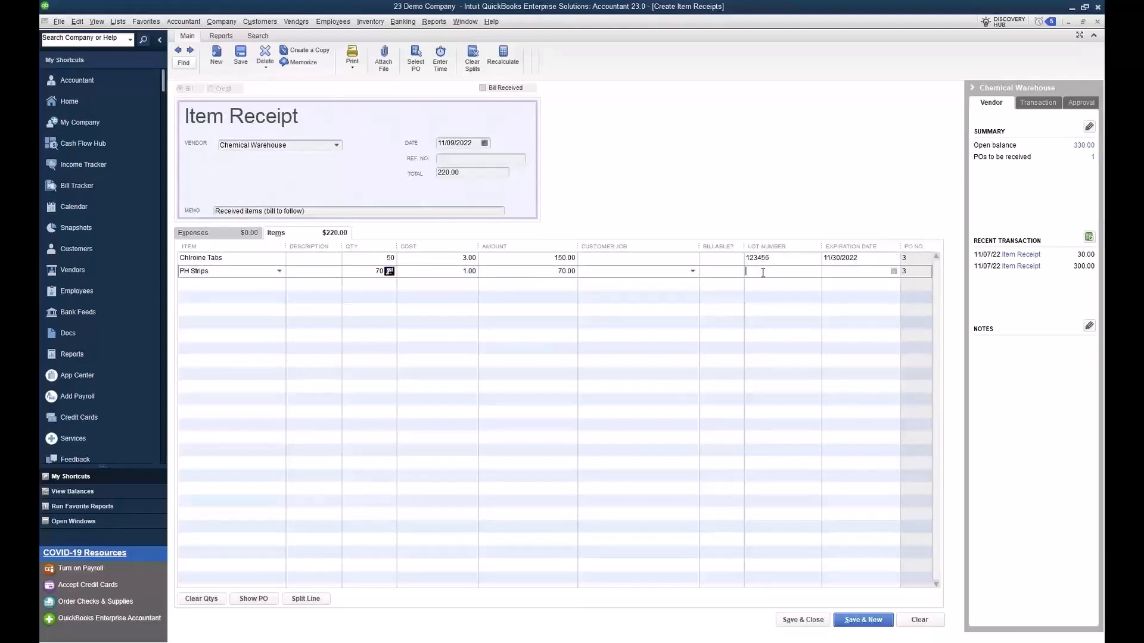
text(12354)
Step: Set the PH Strips expiration date to 12/31/2022 and save the item receipt
click(823, 278)
text(1)
text(2/3)
text(1/202)
key(Tab)
click(597, 307)
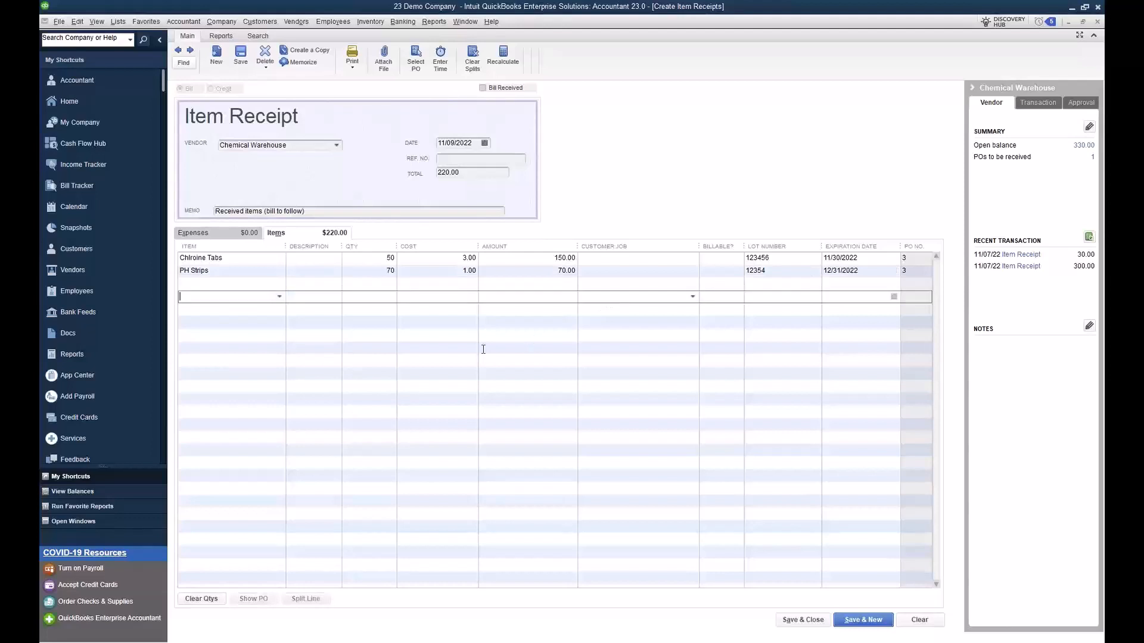
click(241, 56)
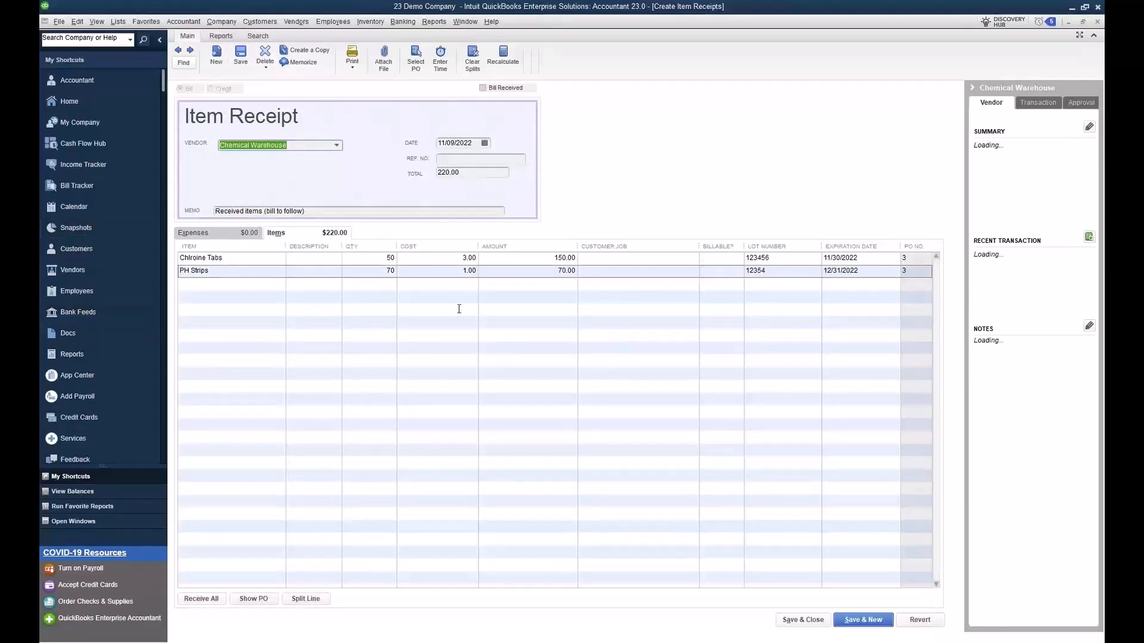
Step: Run the Inventory Expiration Status report to review lots and their expiration dates
click(435, 22)
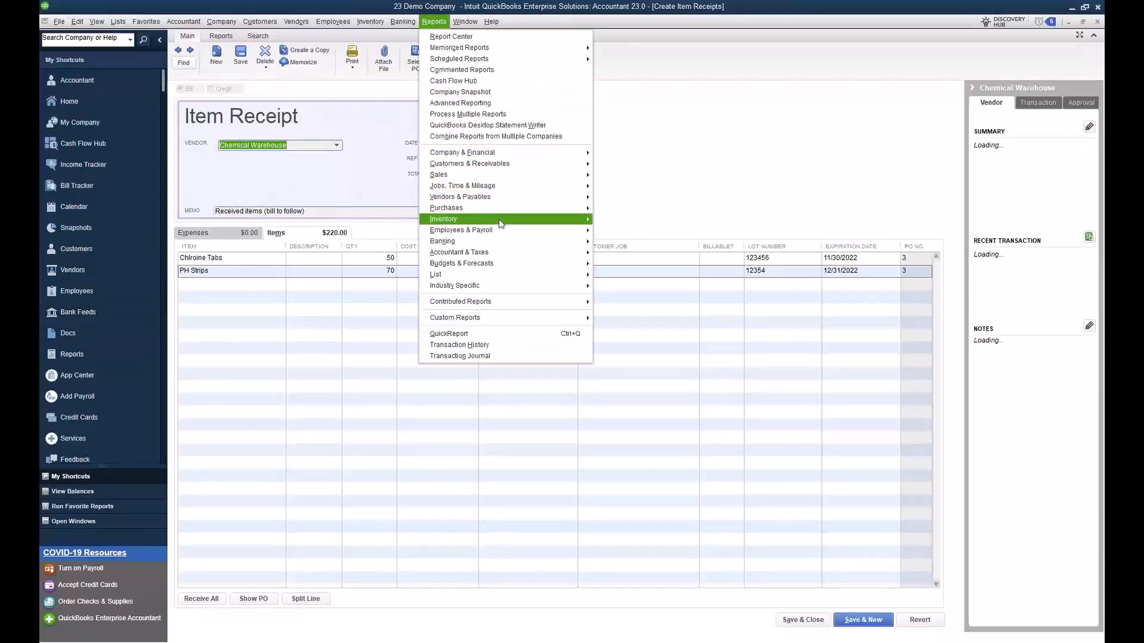
mouse_move(501, 223)
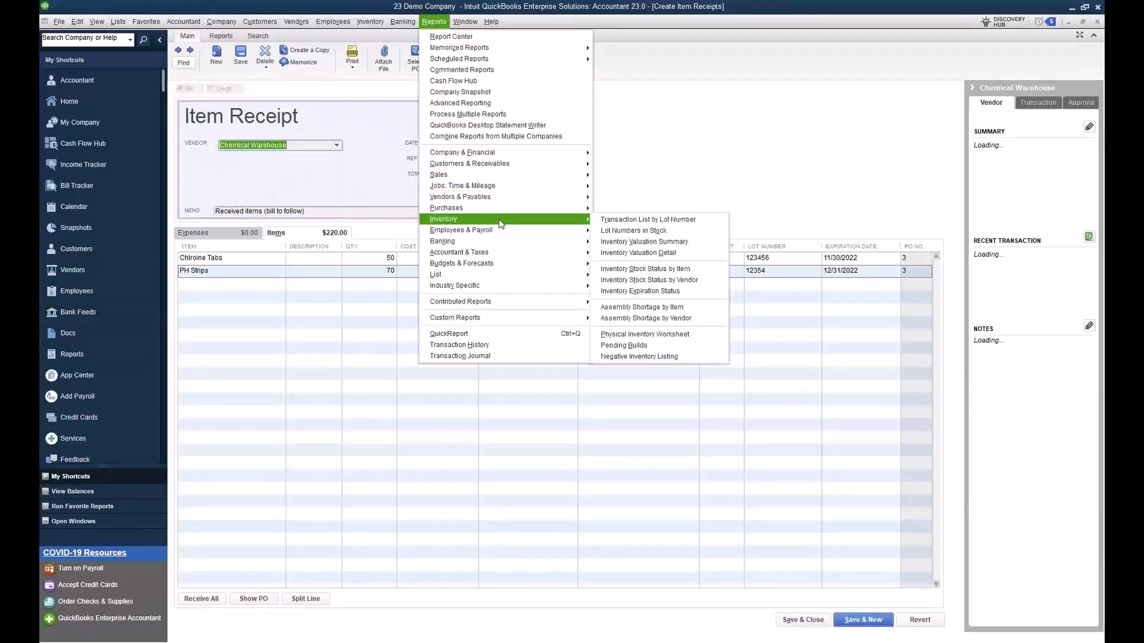
click(715, 295)
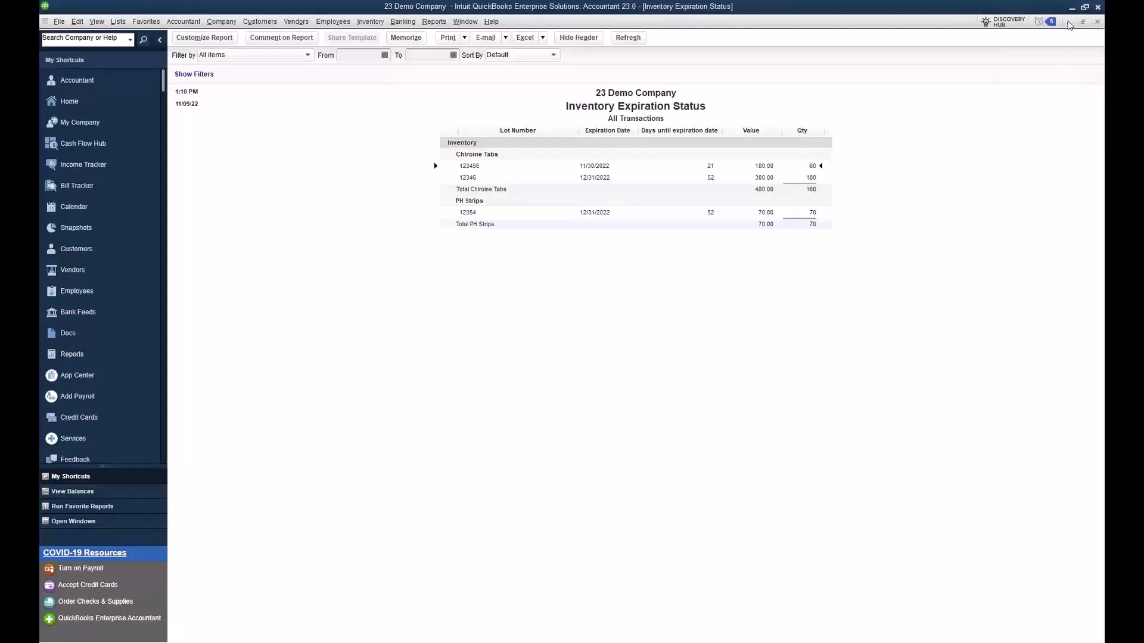
Step: Start an assembly build for New Pool Kit with a quantity to build of 3
click(366, 25)
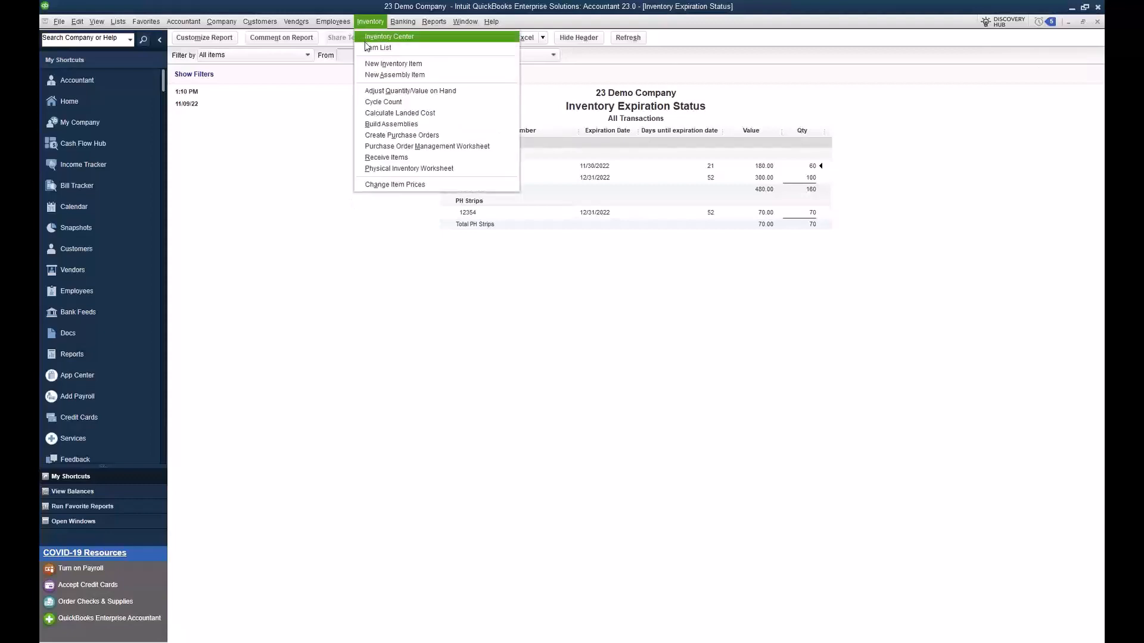
click(392, 124)
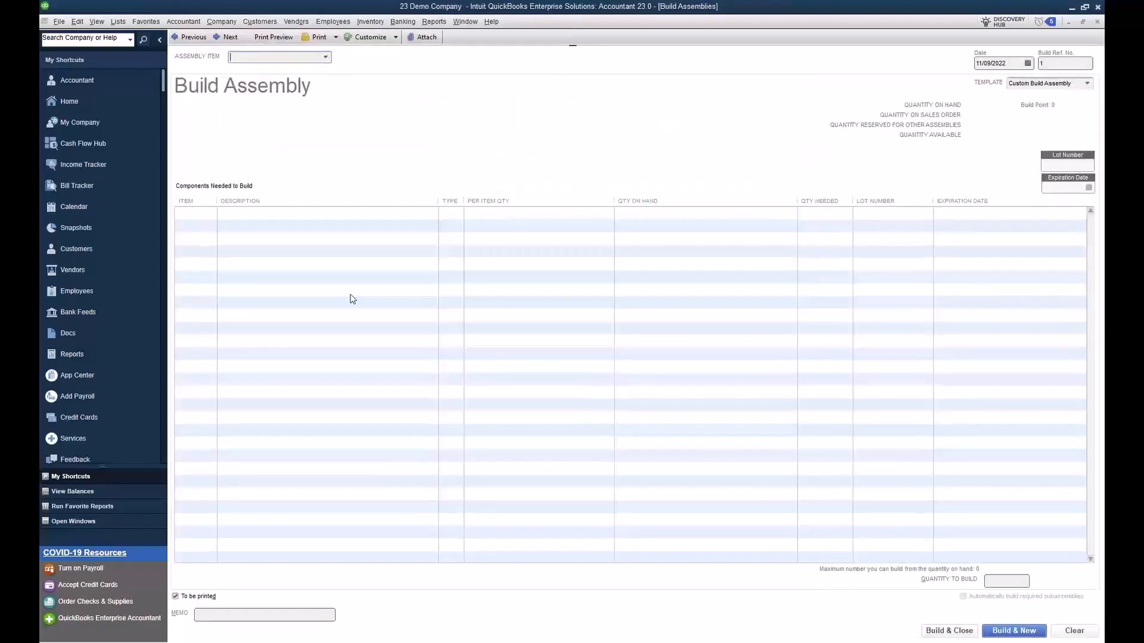
click(326, 57)
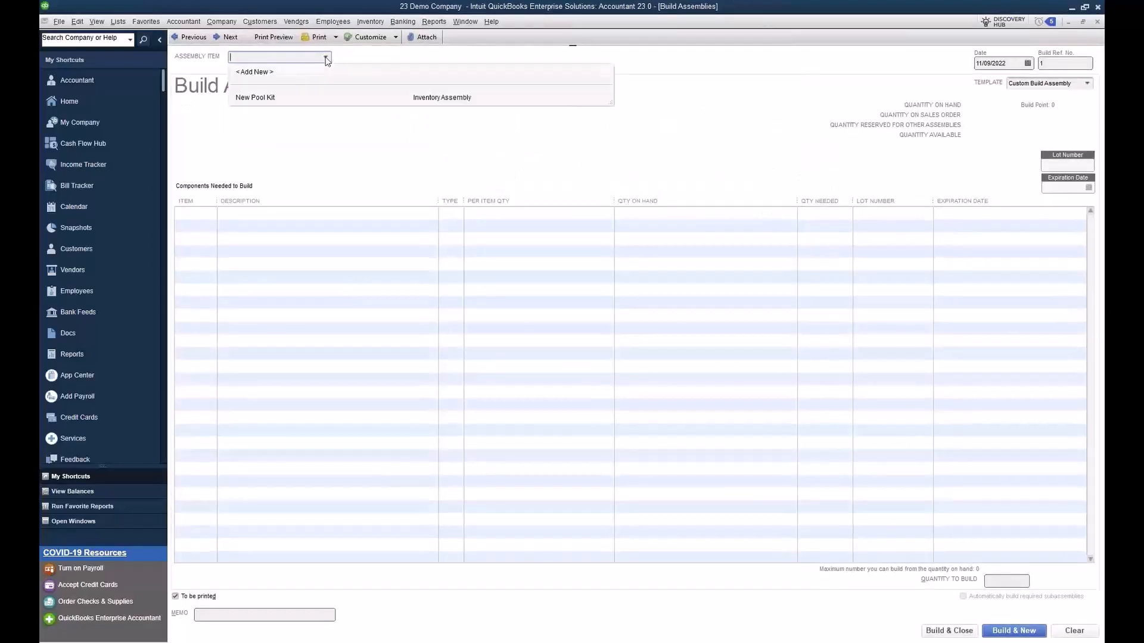
click(299, 97)
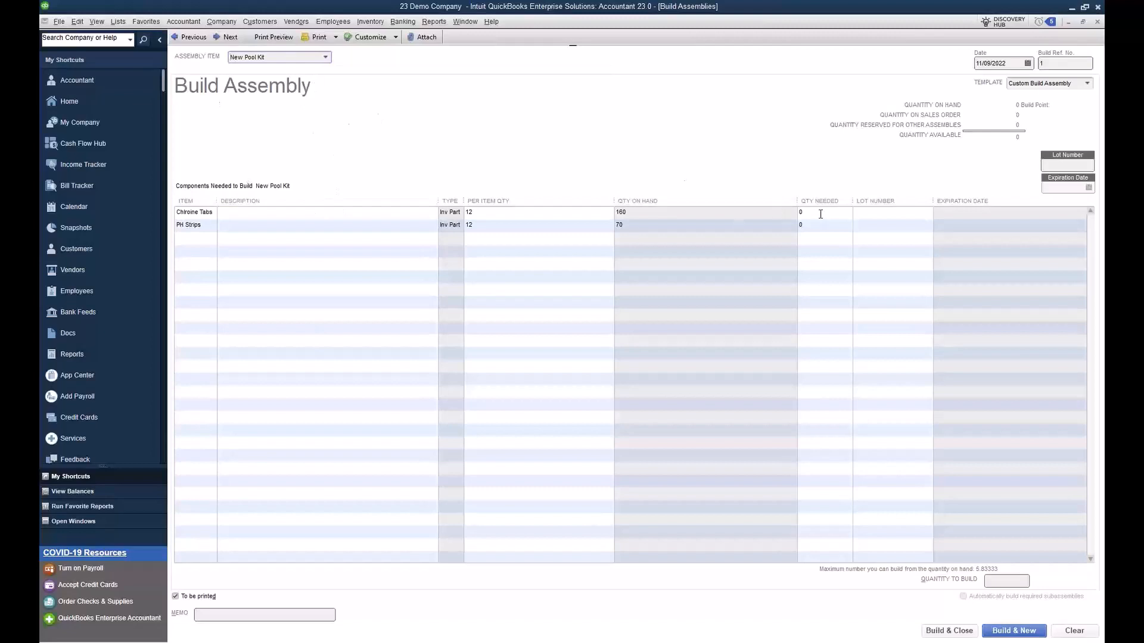
key(Tab)
click(1010, 582)
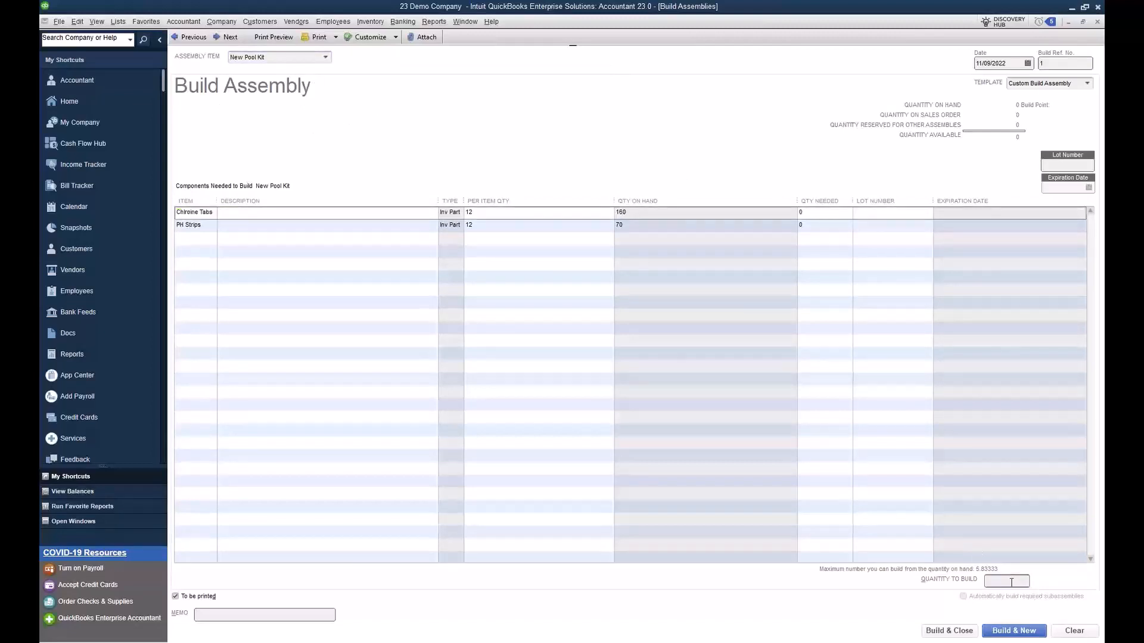
click(825, 426)
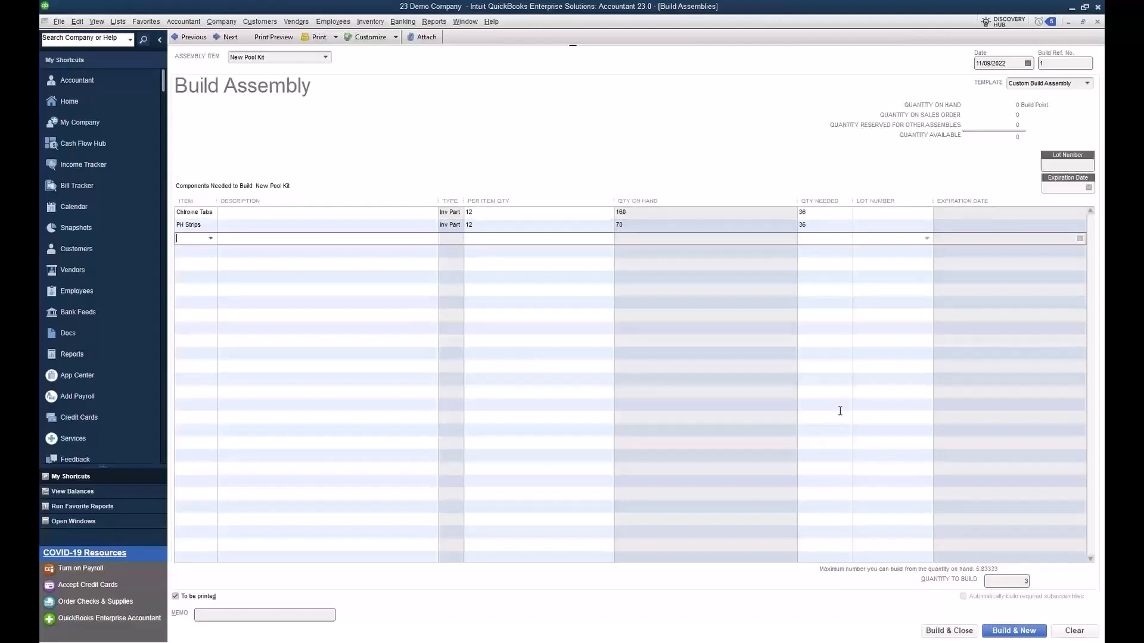
Step: Assign lot number 12346 to the Chlroine Tabs component and lot number 12354 to PH Strips, without sorting the component list
click(886, 201)
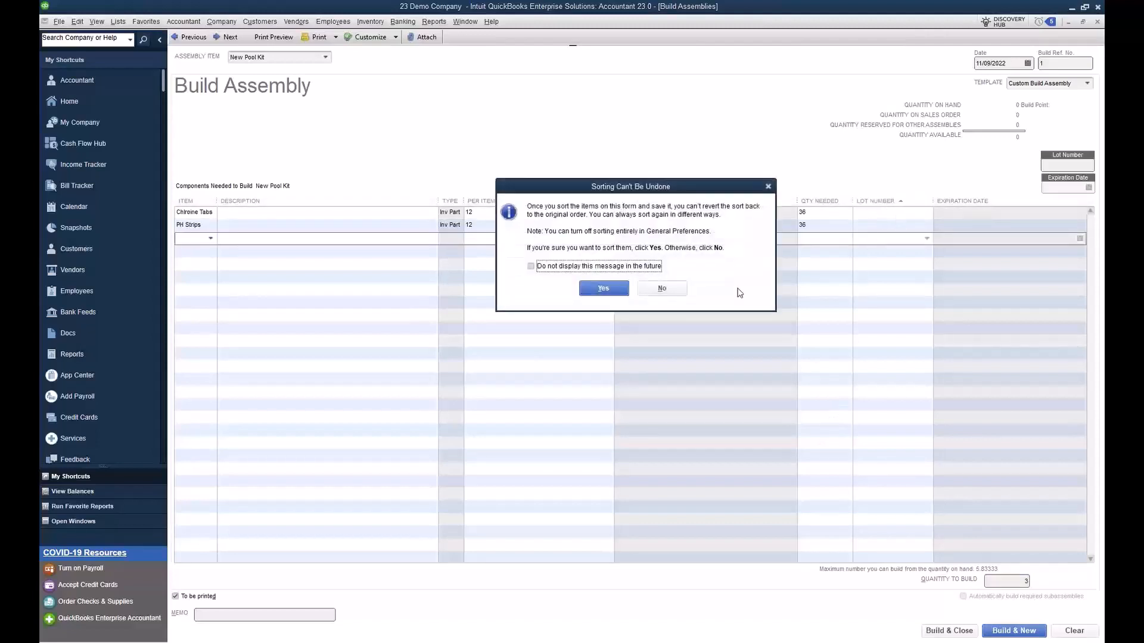
click(664, 292)
click(924, 215)
click(927, 214)
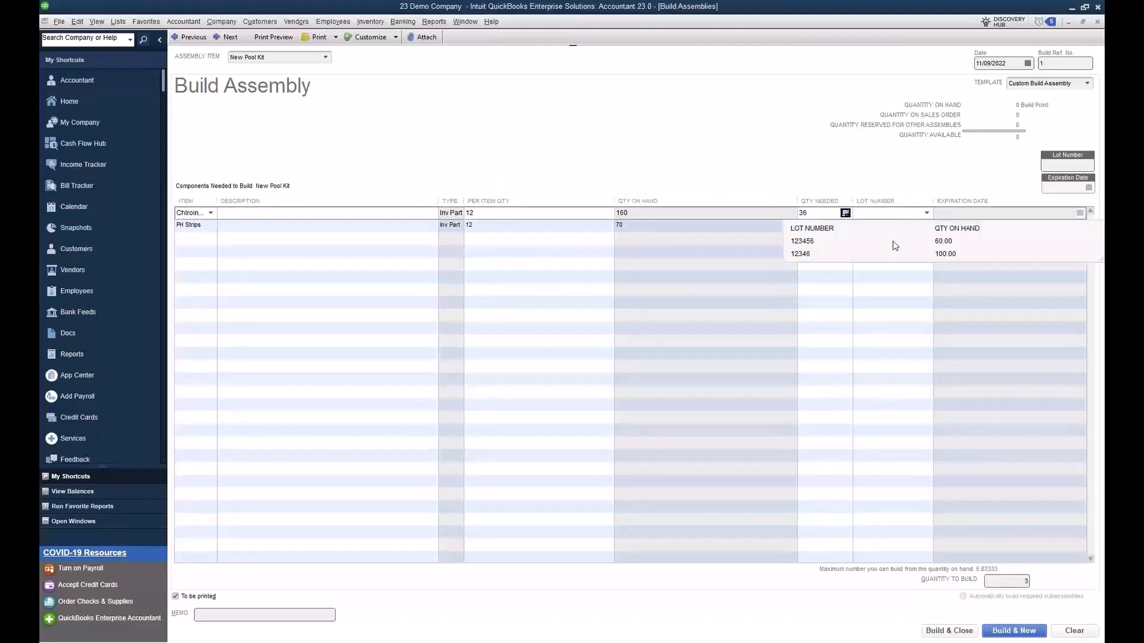
click(802, 254)
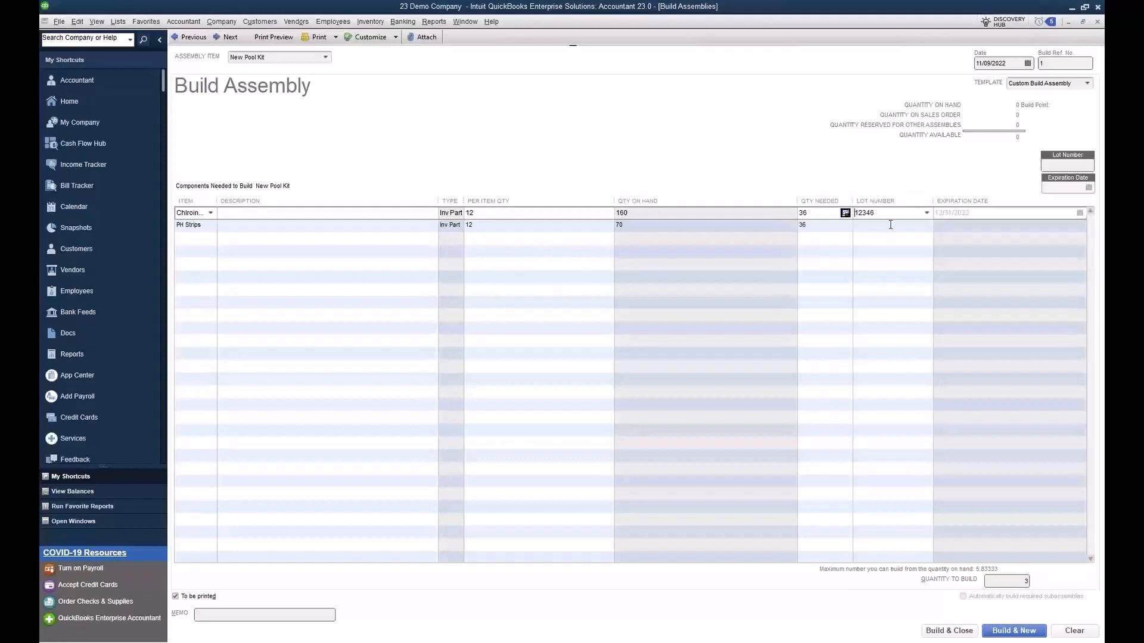
click(892, 226)
click(926, 226)
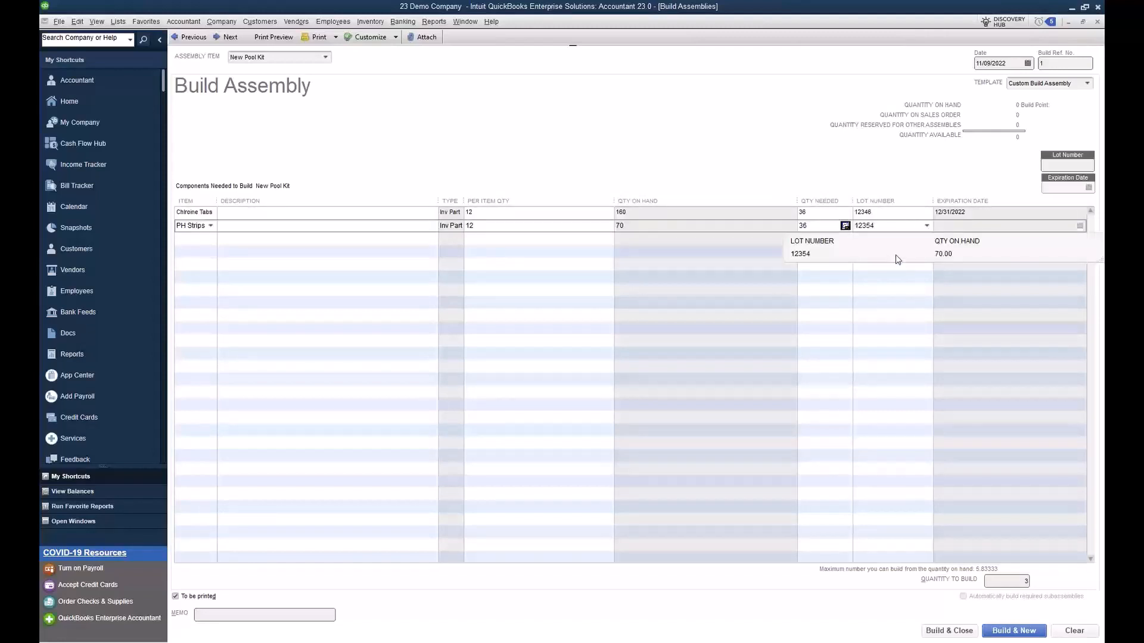
click(900, 256)
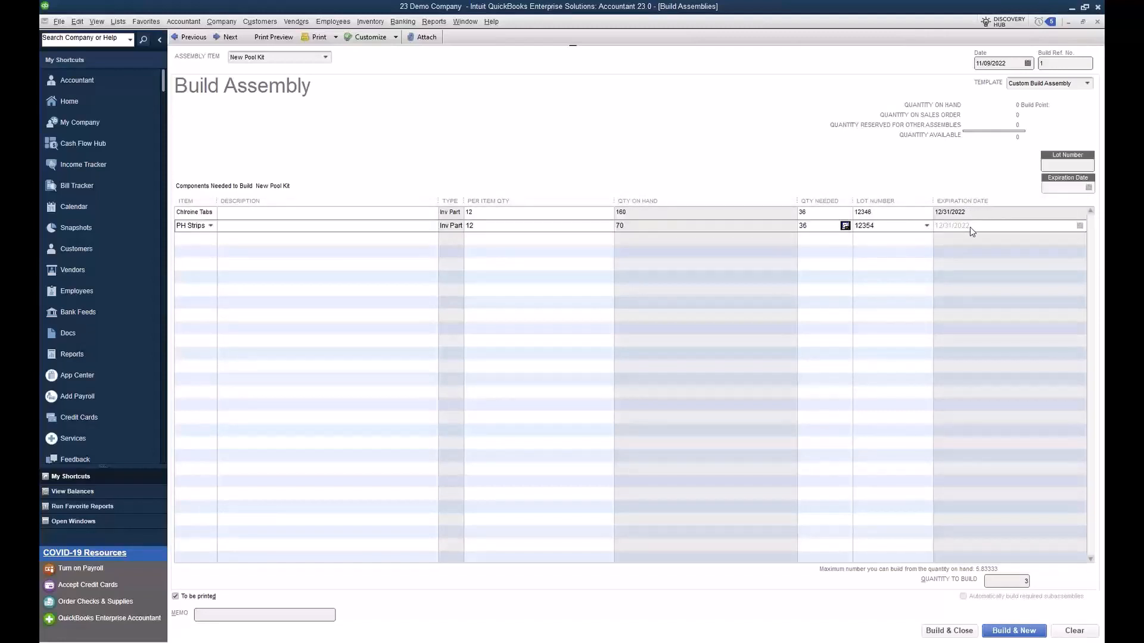
Step: Give the New Pool Kit build lot number 789 with expiration date 12/31/22, and build the assembly
click(1060, 164)
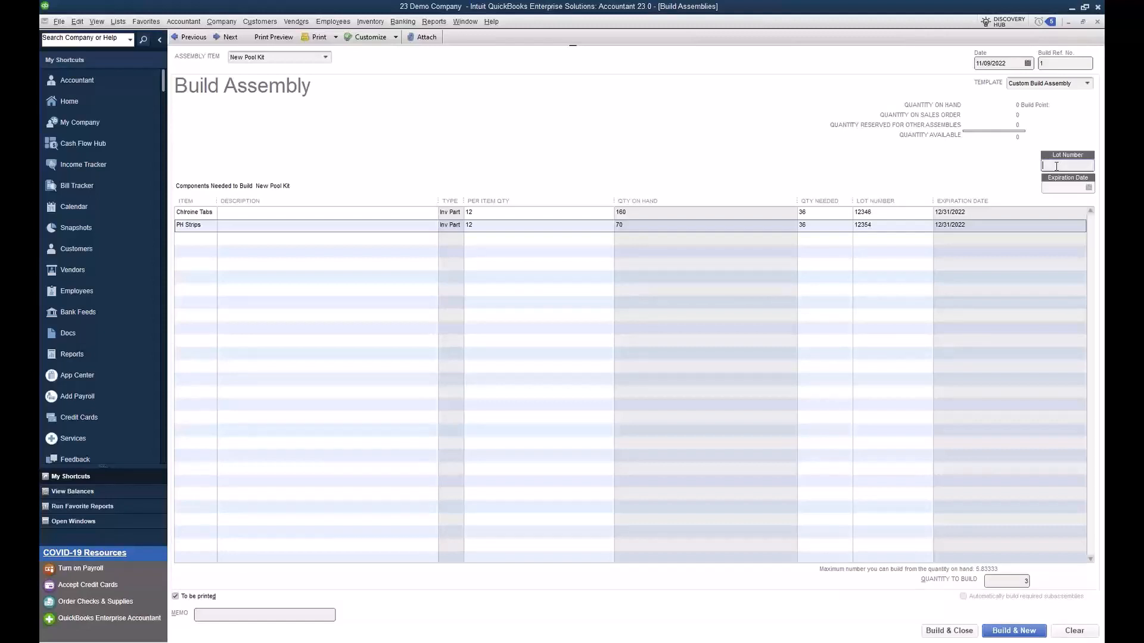
text(789)
click(1061, 188)
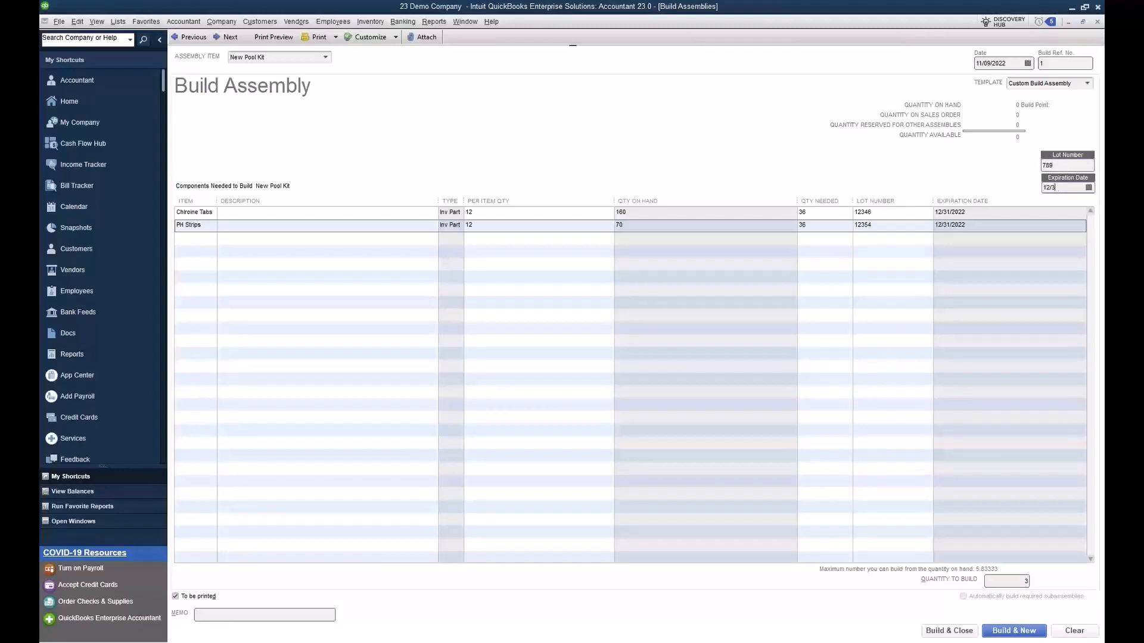
text(12/31/22)
click(939, 631)
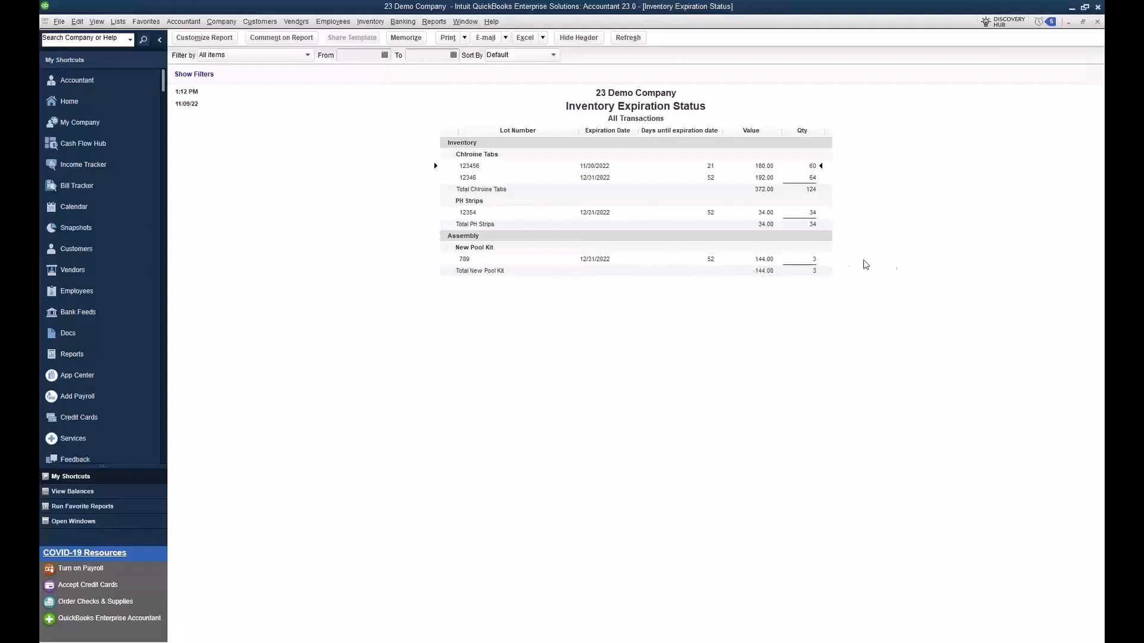
Step: Close the Inventory Expiration Status report and the item receipt and purchase order windows to return to the Vendor Center
click(1096, 22)
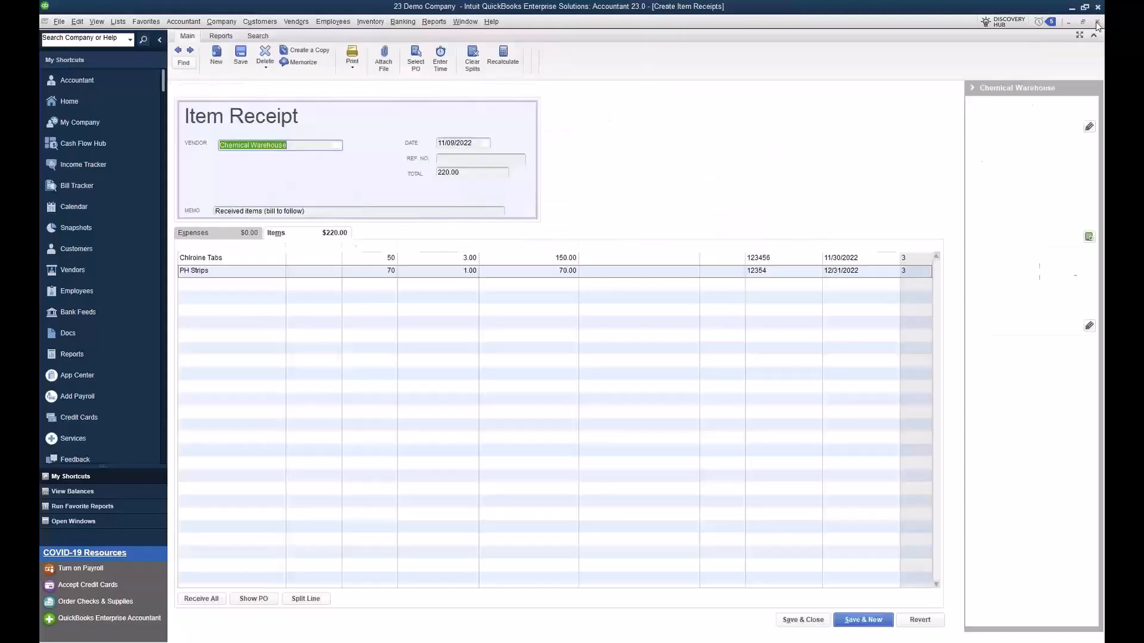
click(1097, 22)
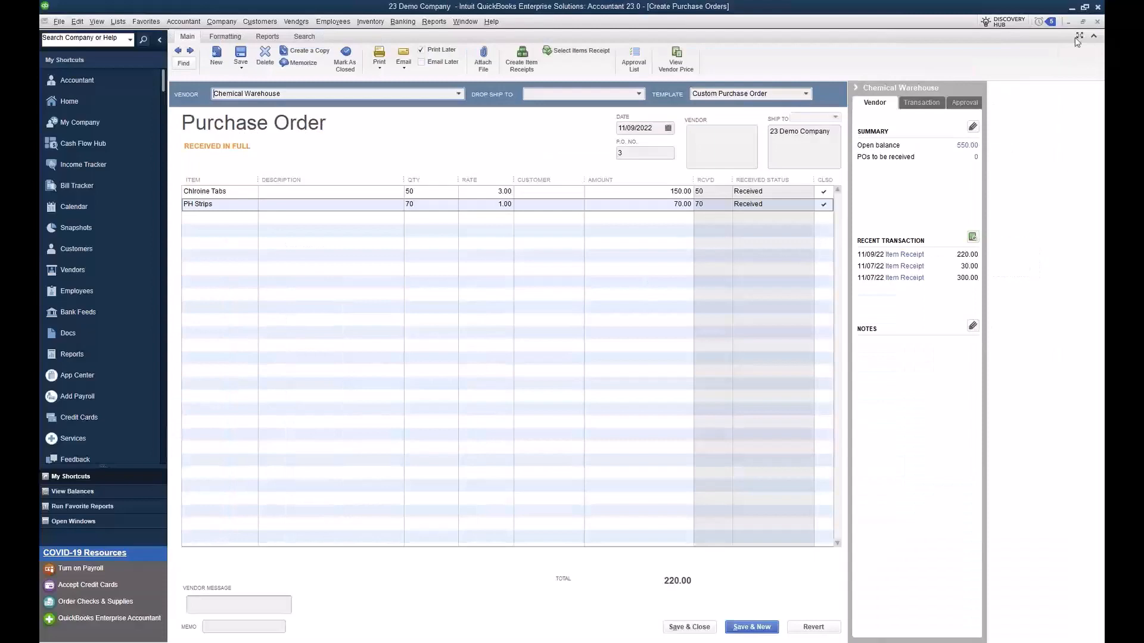
click(1097, 22)
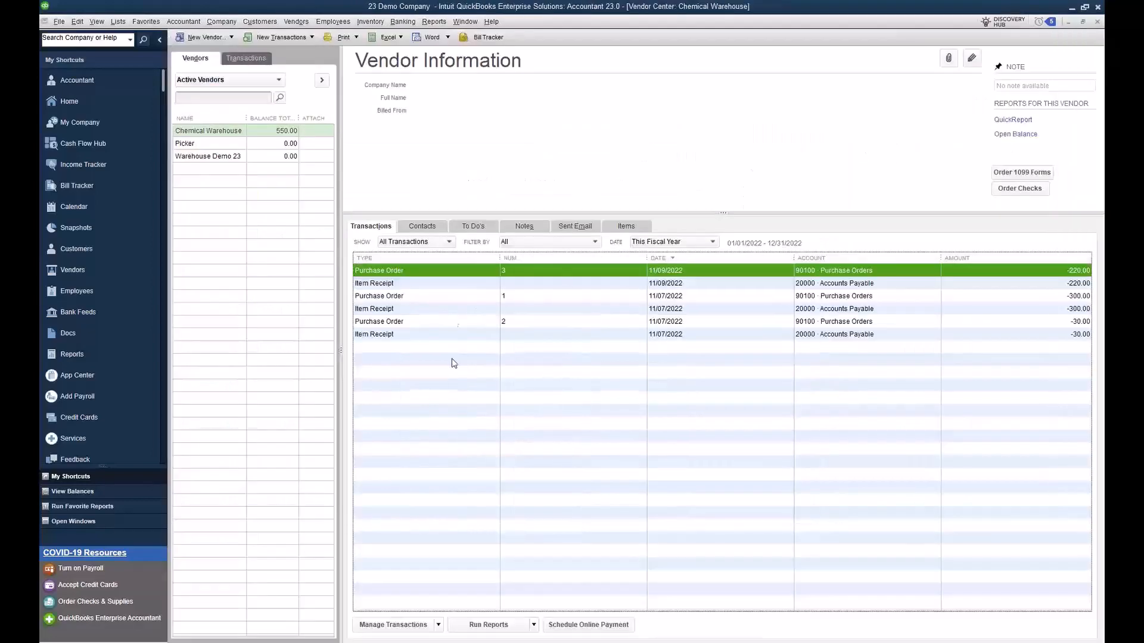
Step: Start a sales order for the customer and add New Pool Kit with an ordered quantity of 1
click(248, 23)
click(262, 63)
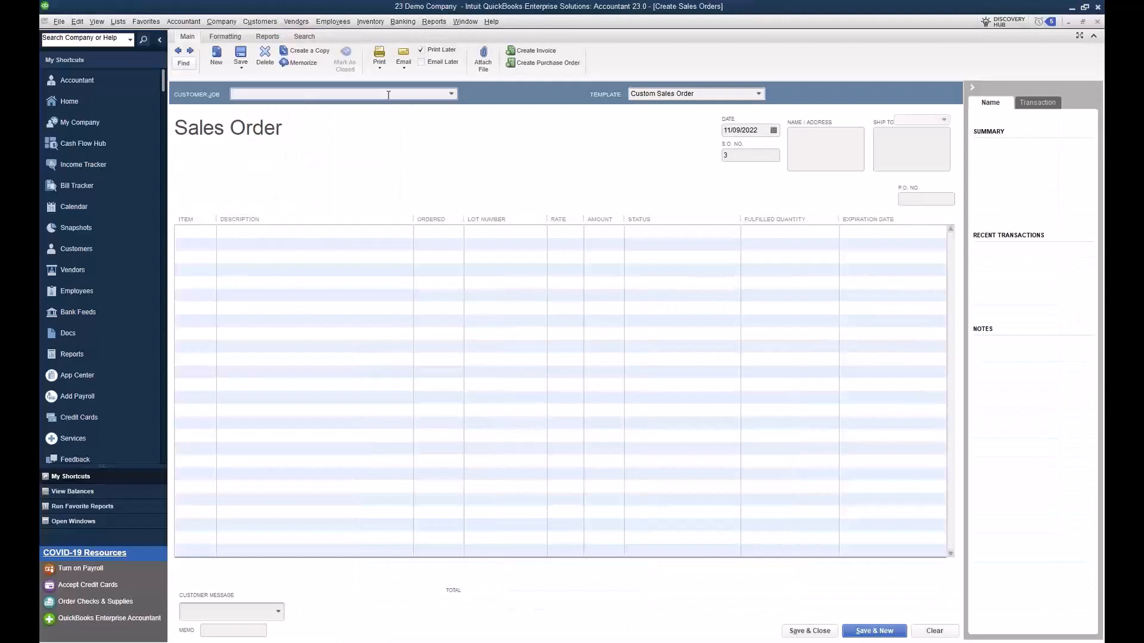
click(451, 93)
click(288, 136)
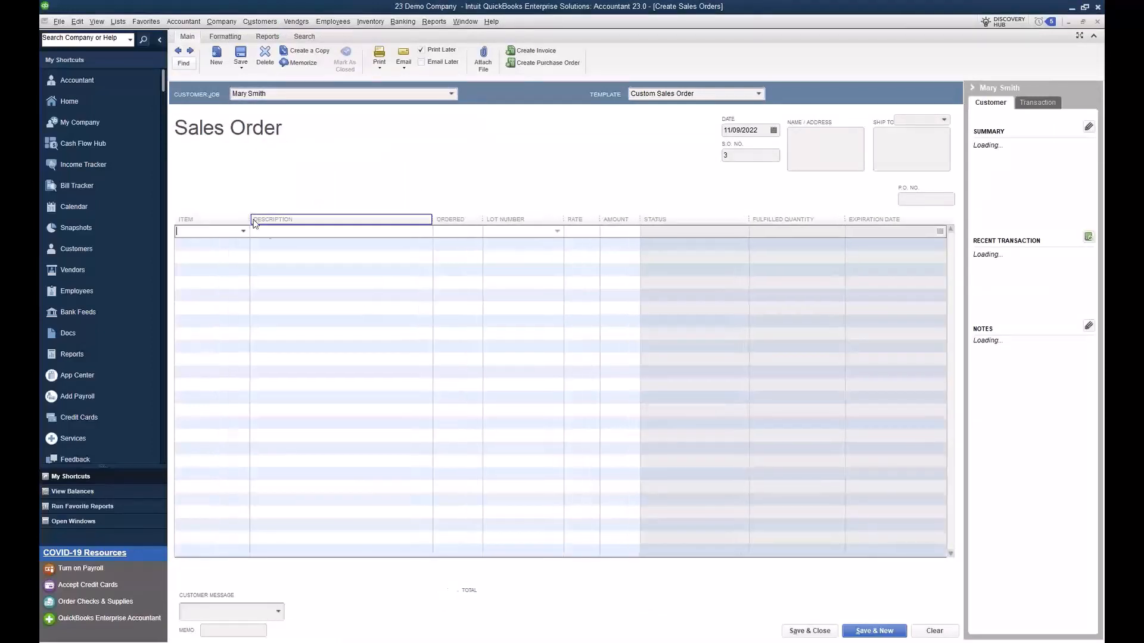
click(244, 232)
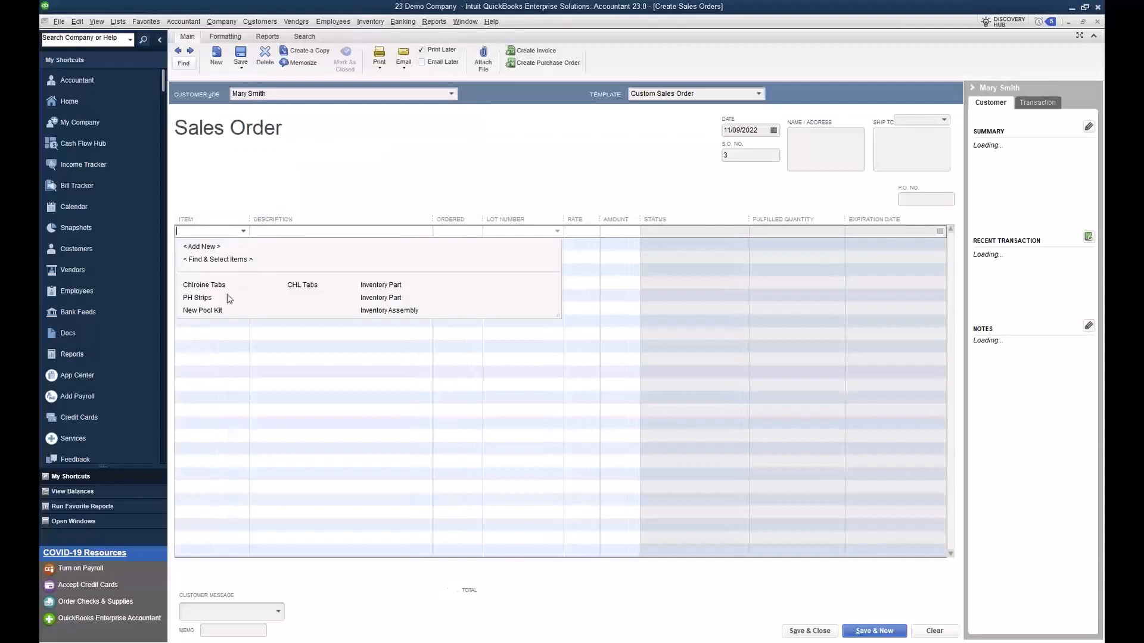
click(215, 312)
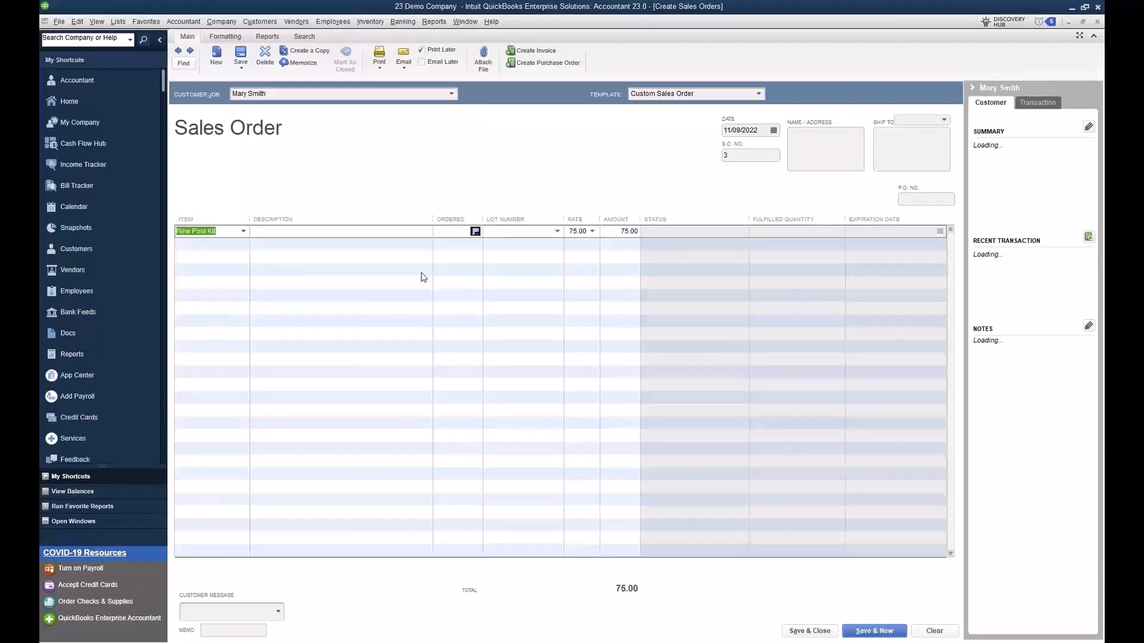
click(453, 233)
text(1)
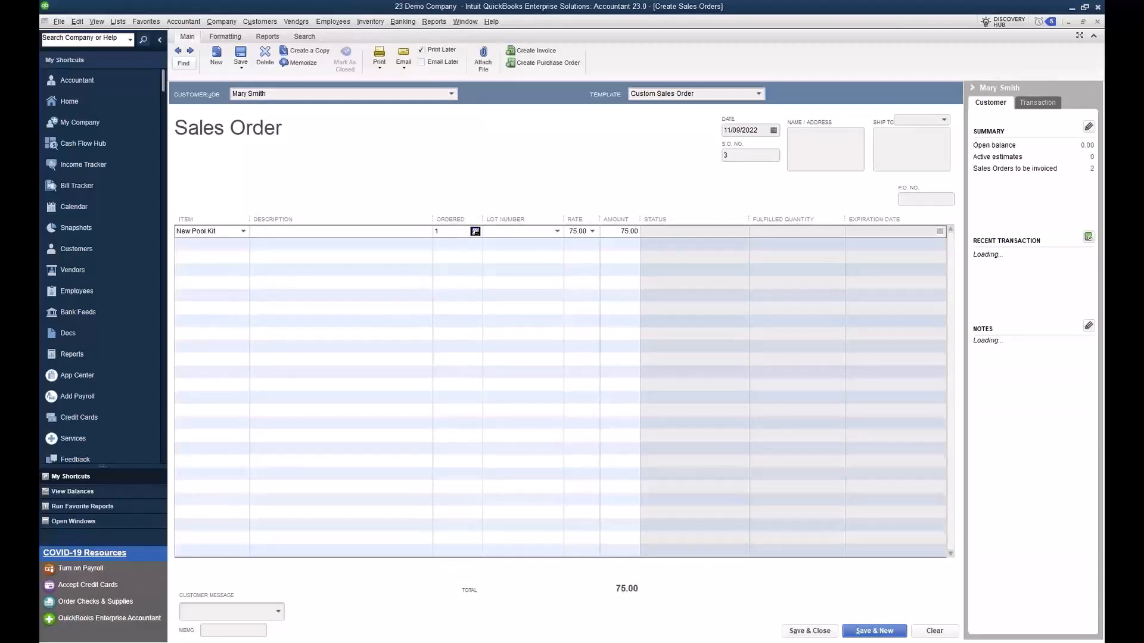
Step: Assign lot number 789 to the New Pool Kit line and save the sales order
click(558, 230)
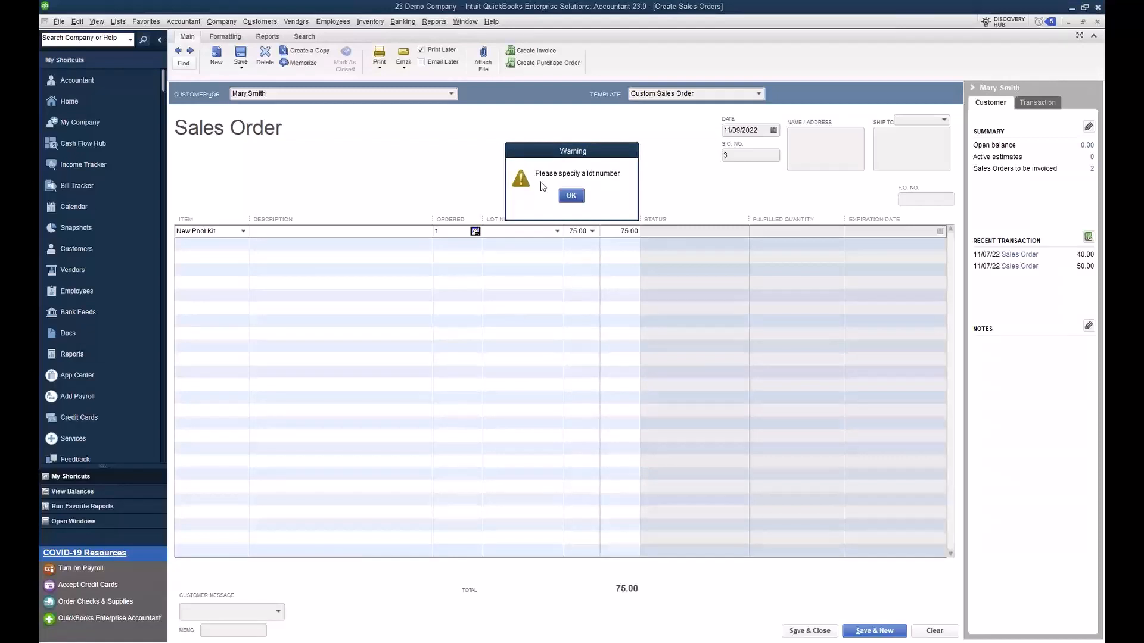
click(570, 195)
click(557, 231)
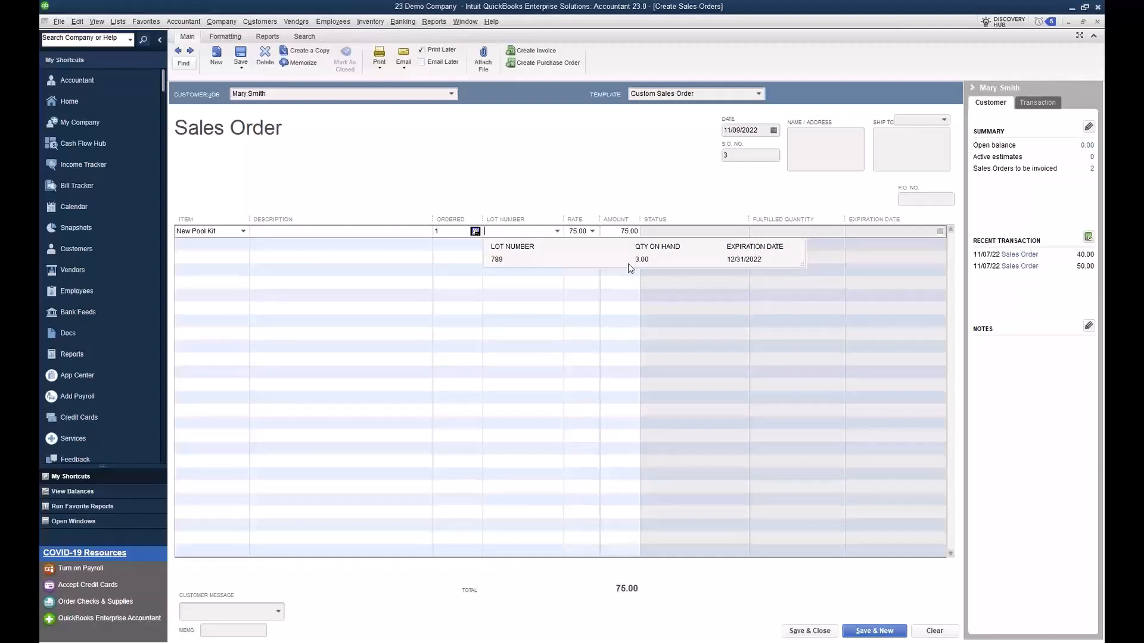
click(498, 260)
click(550, 282)
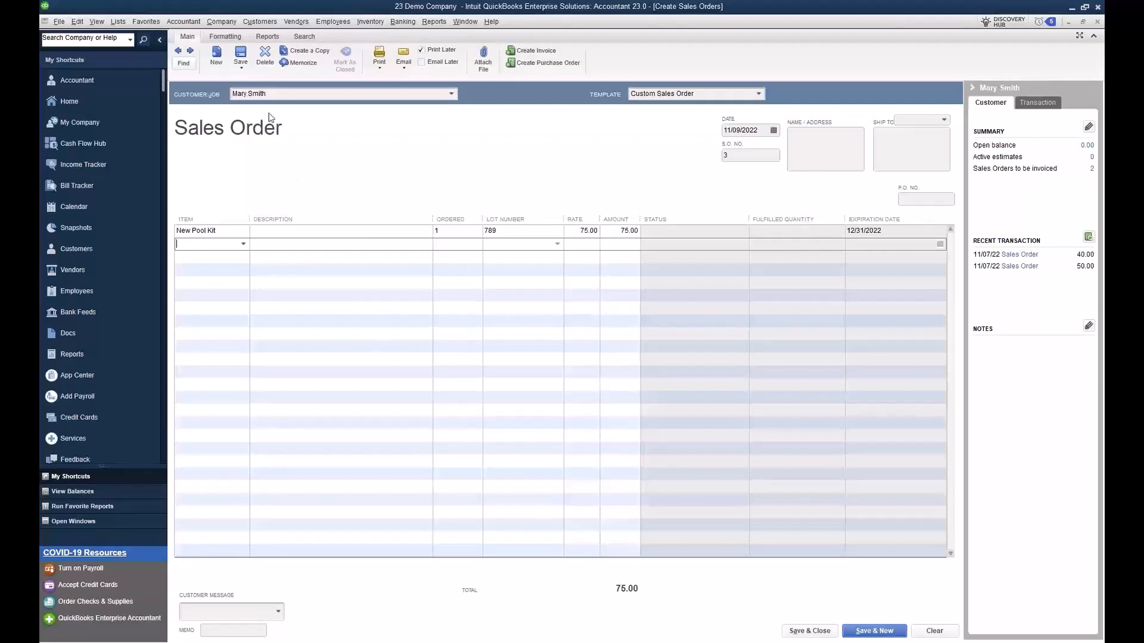
click(242, 62)
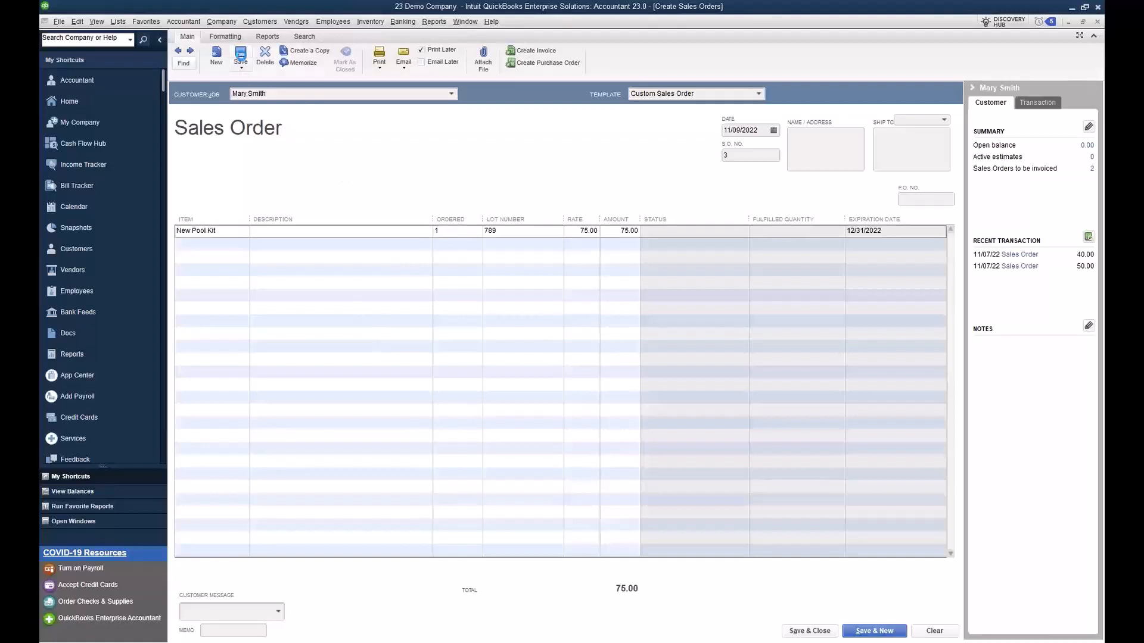
Step: Preview the printed sales order to check which columns it includes, and close the preview
click(380, 67)
click(395, 78)
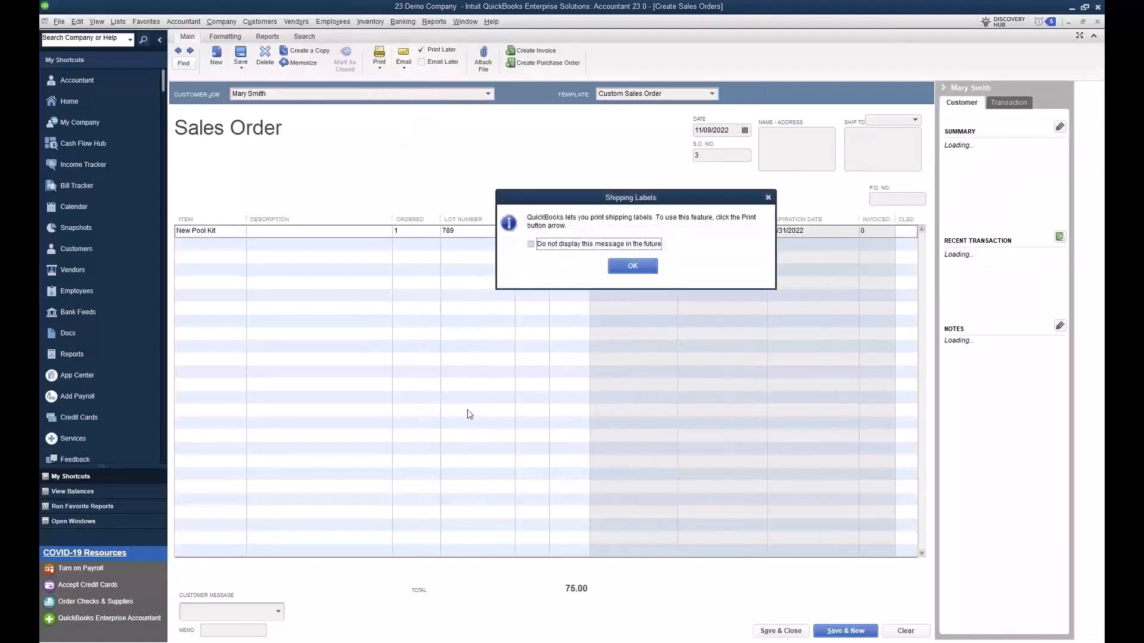
click(632, 268)
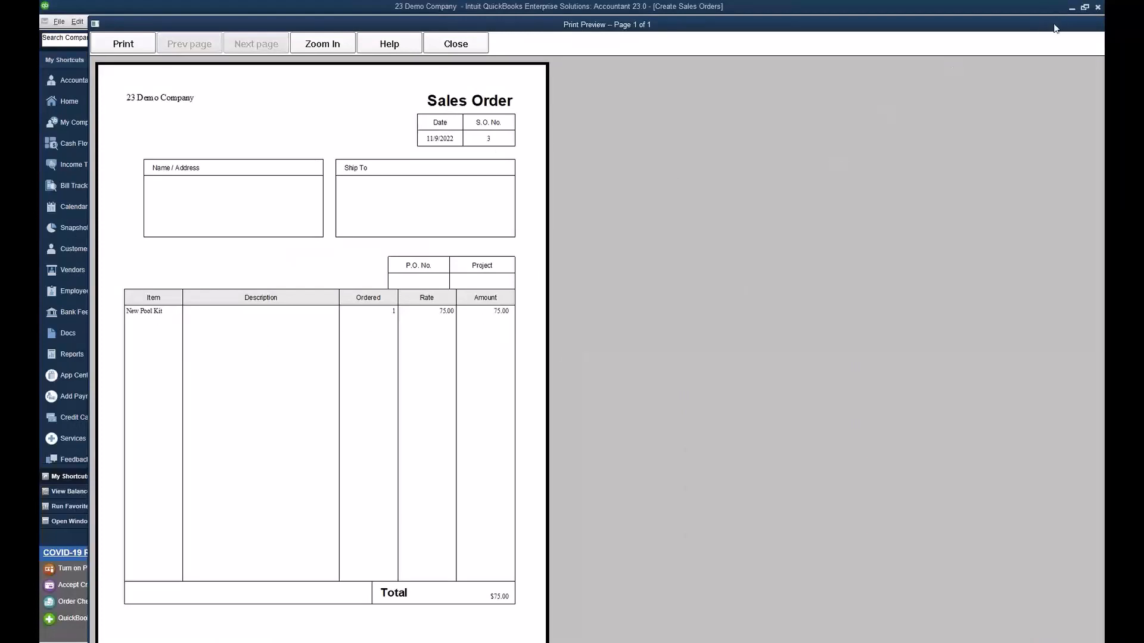
drag(1055, 28, 899, 33)
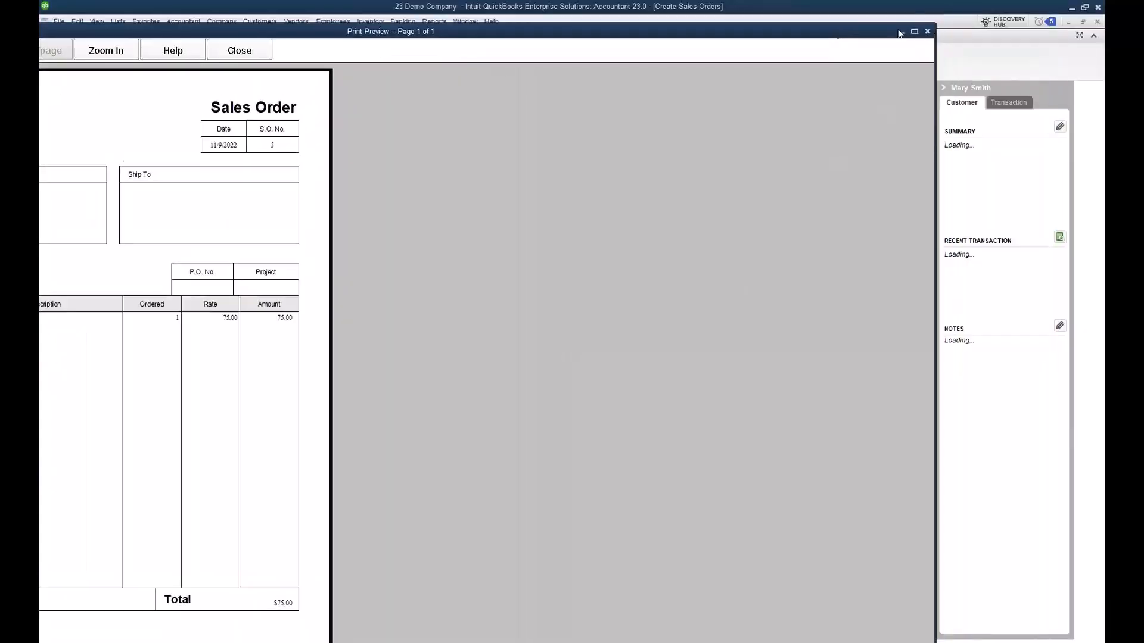
click(927, 32)
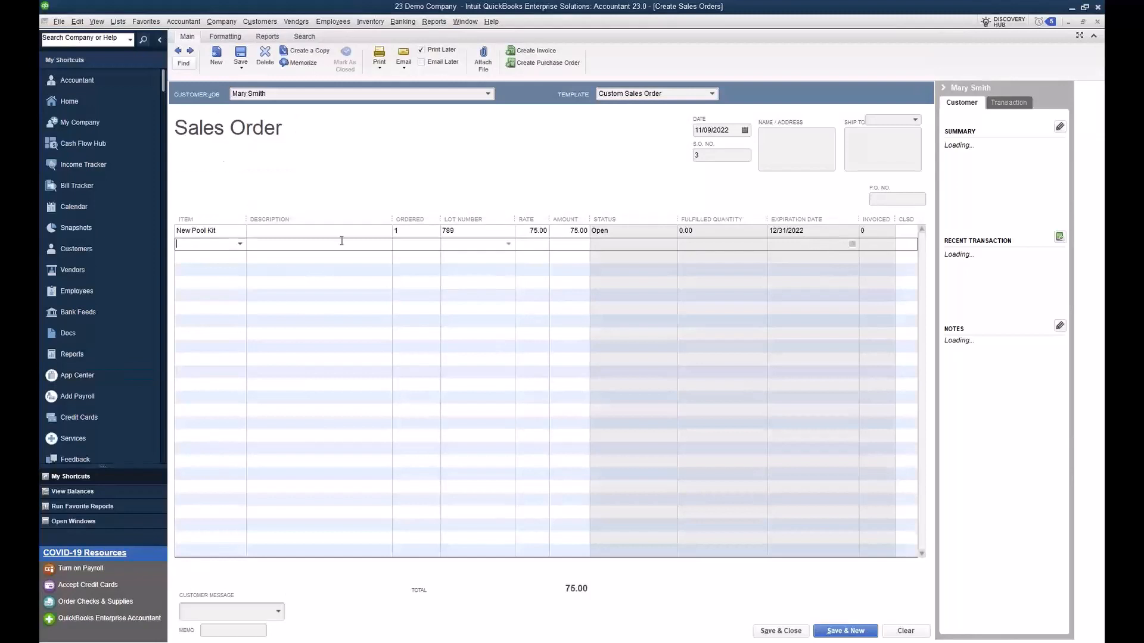
Step: Create an invoice from the sales order, recording its changes, and save the invoice with the New Pool Kit lot
click(543, 55)
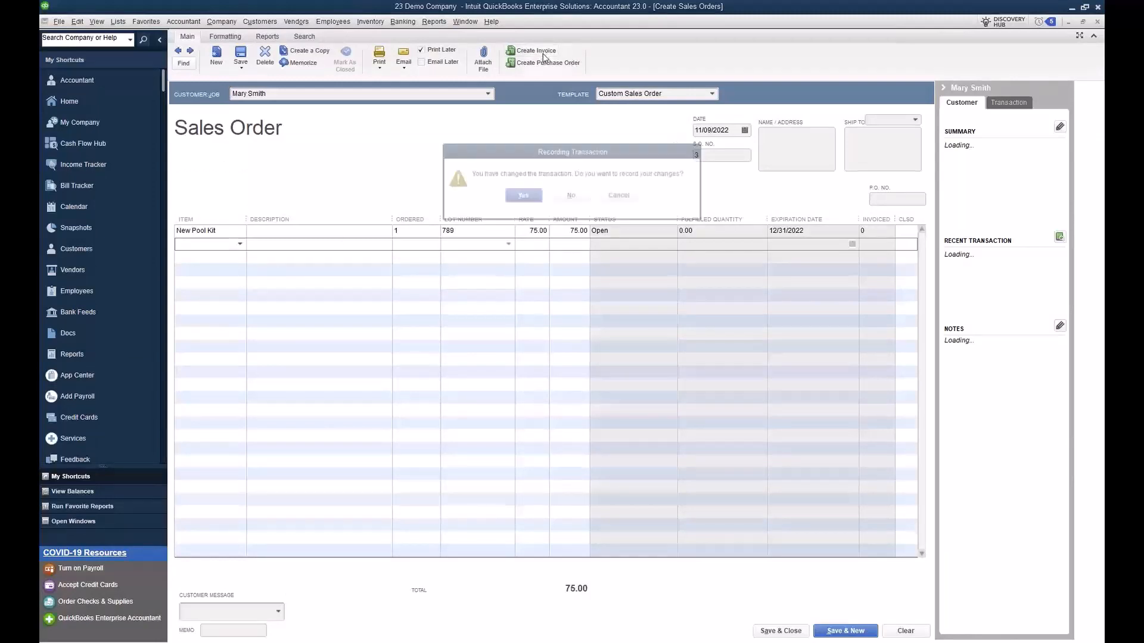
click(520, 195)
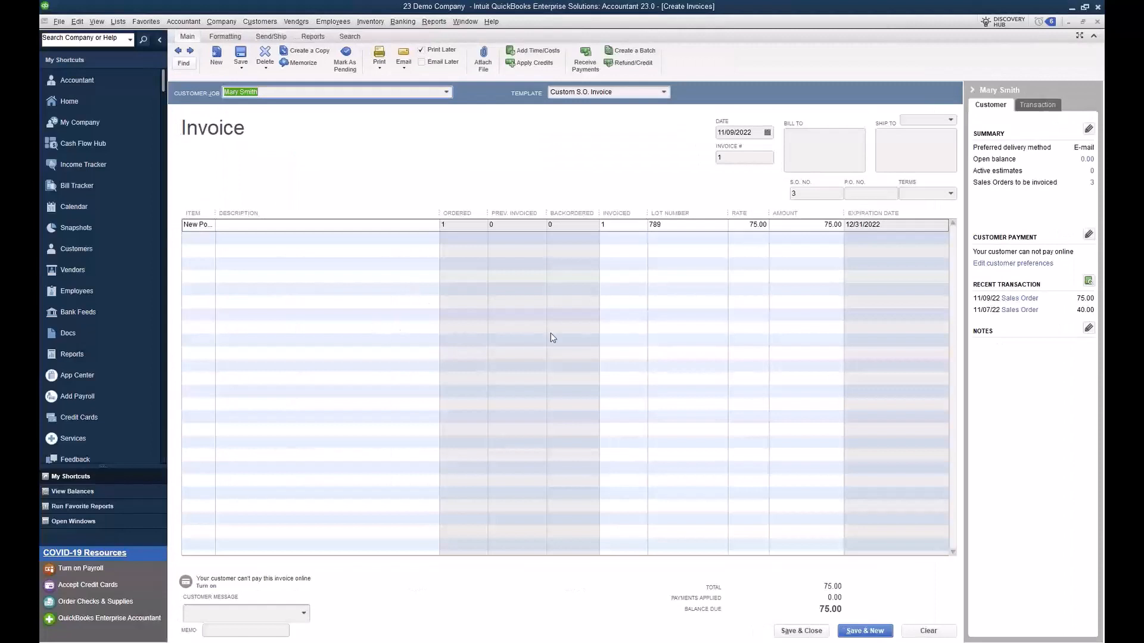
click(679, 225)
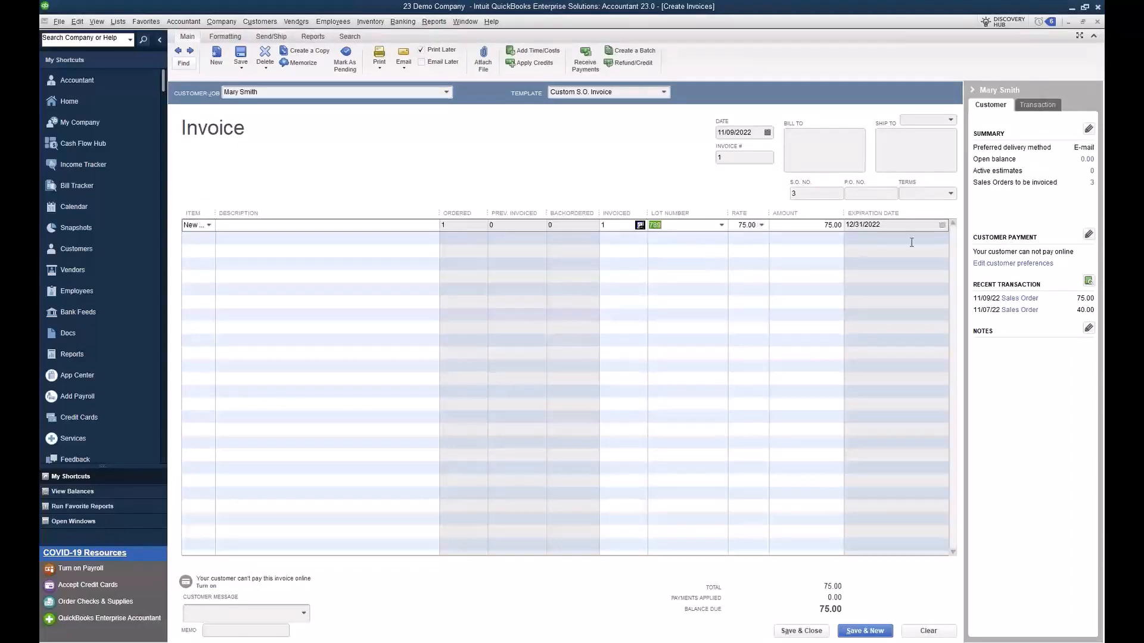
click(241, 56)
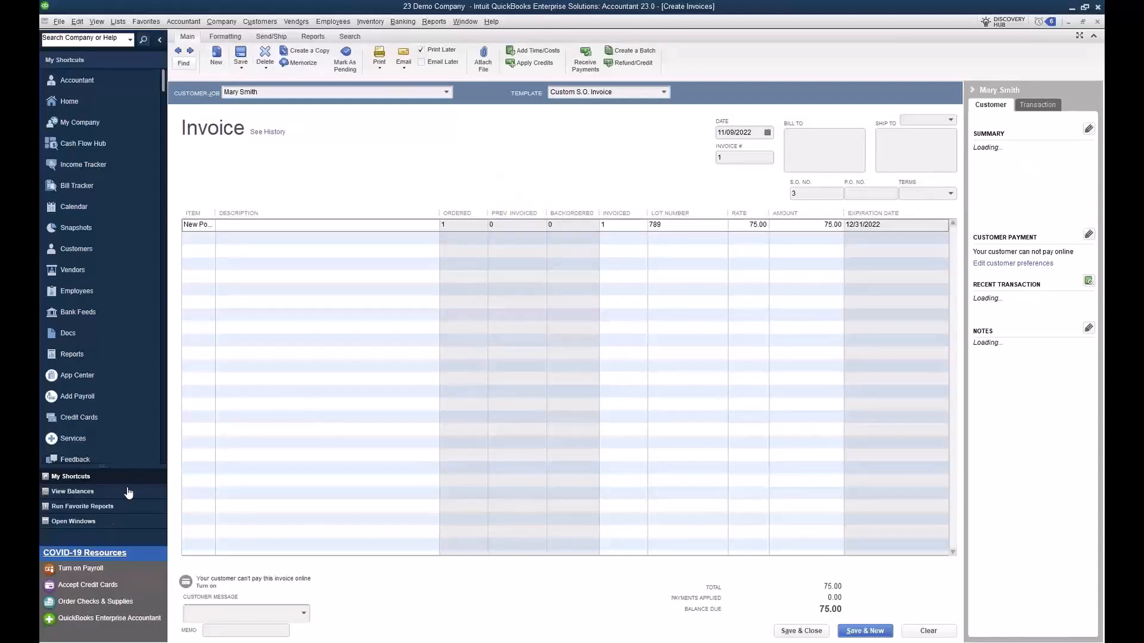
Step: List the open windows and run the Inventory Expiration Status report to review lot quantities after the invoice
click(100, 522)
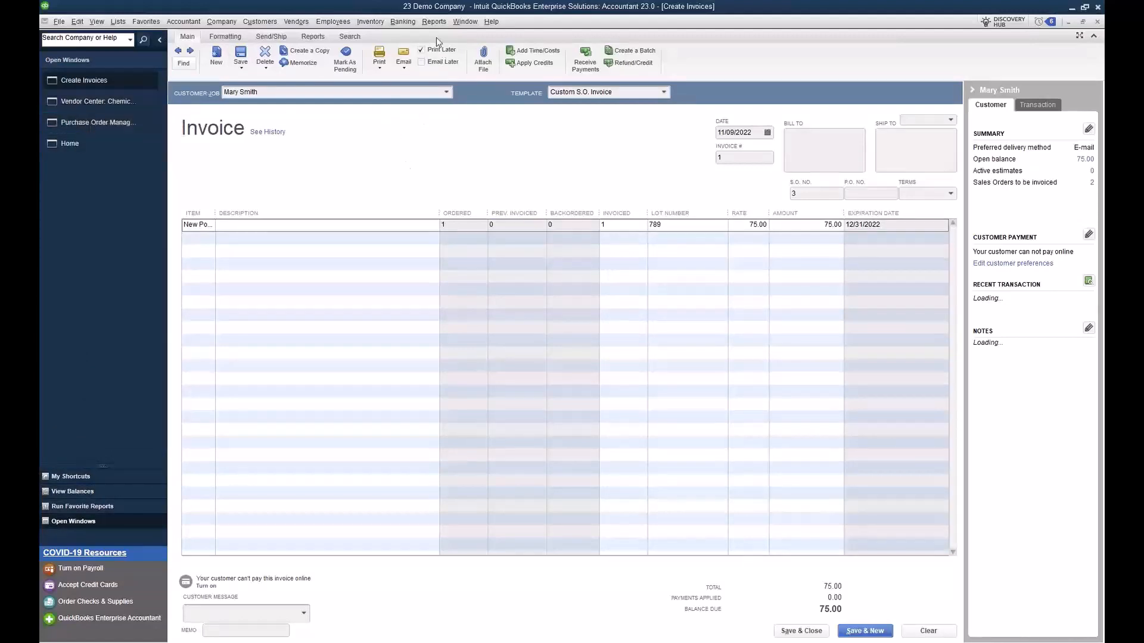
click(433, 22)
mouse_move(467, 219)
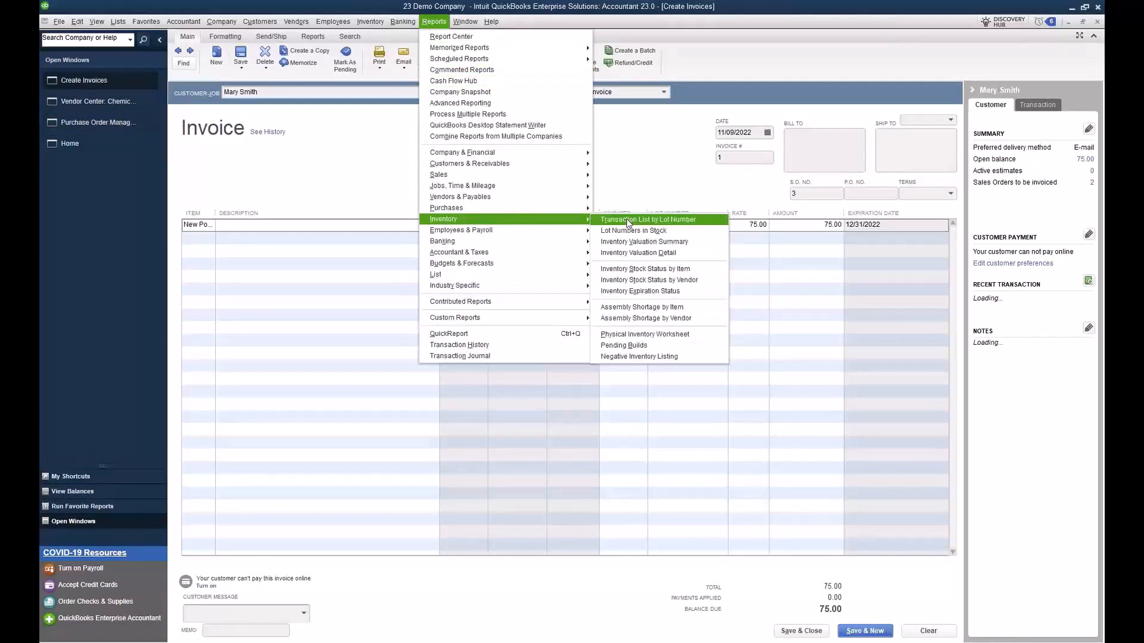
click(691, 289)
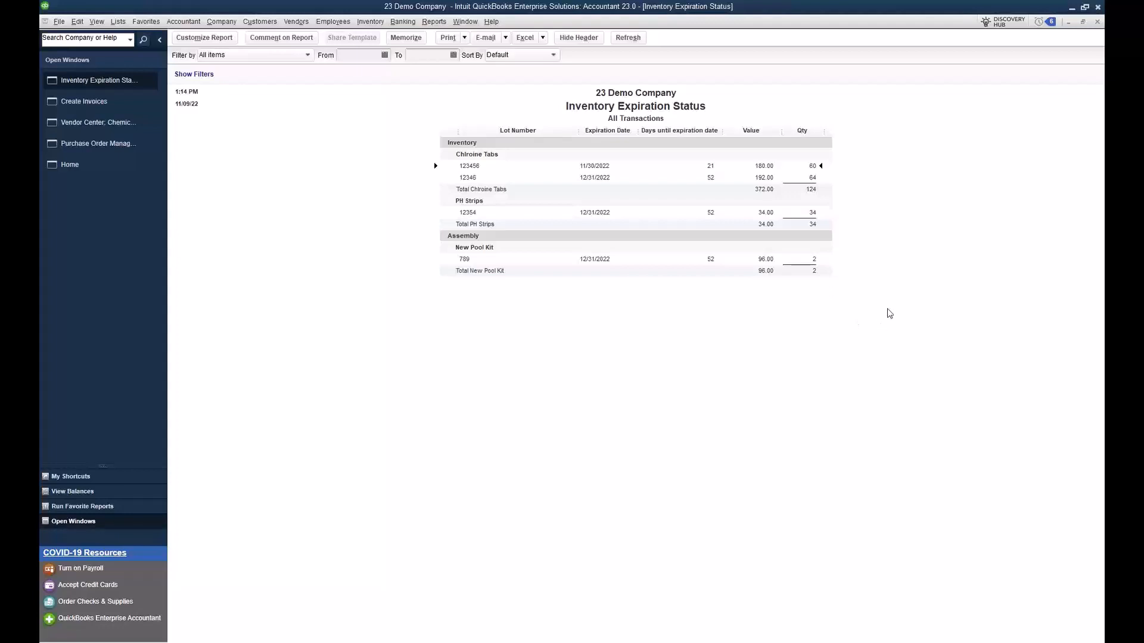
Step: Review the recall information for Chlroine Tabs in the Inventory Center, and return to the Inventory Expiration Status report
click(360, 23)
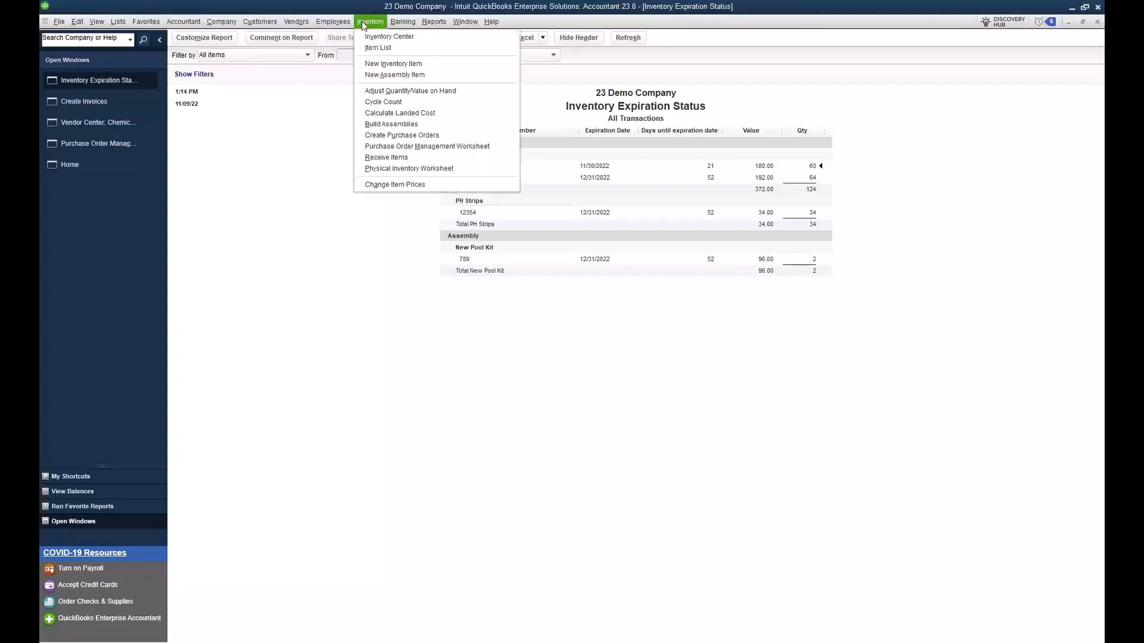
click(373, 34)
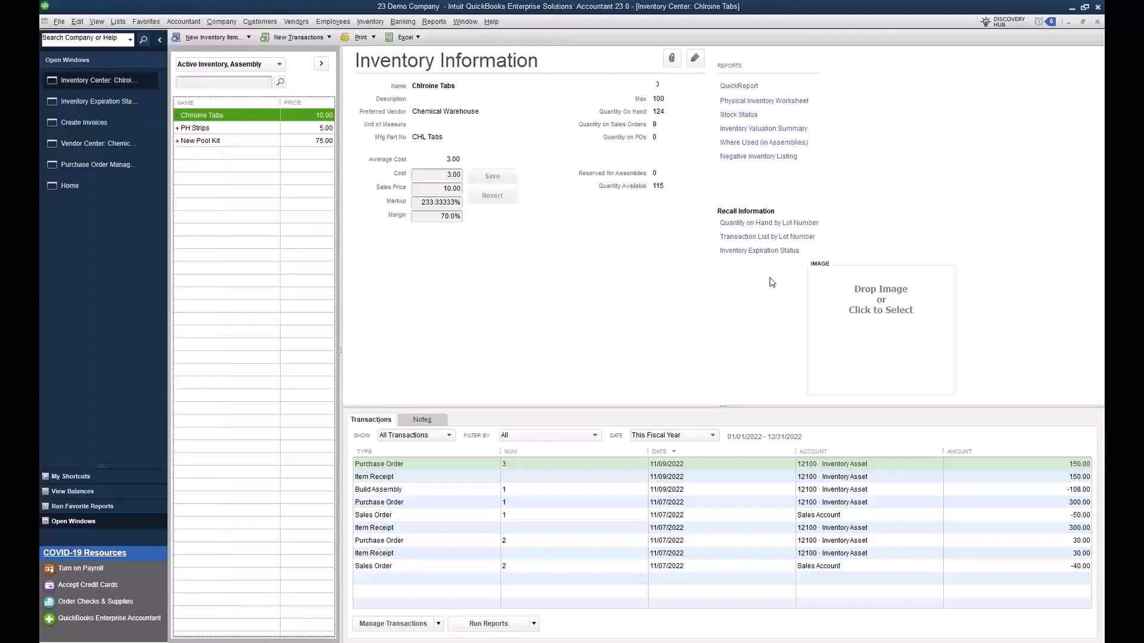
click(121, 108)
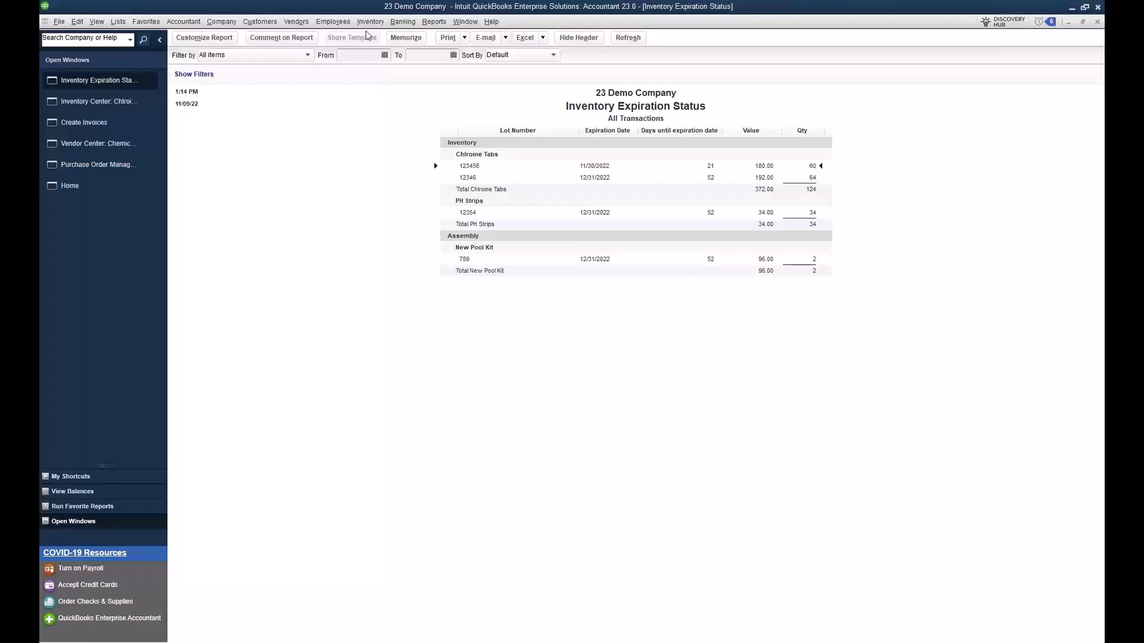
click(370, 21)
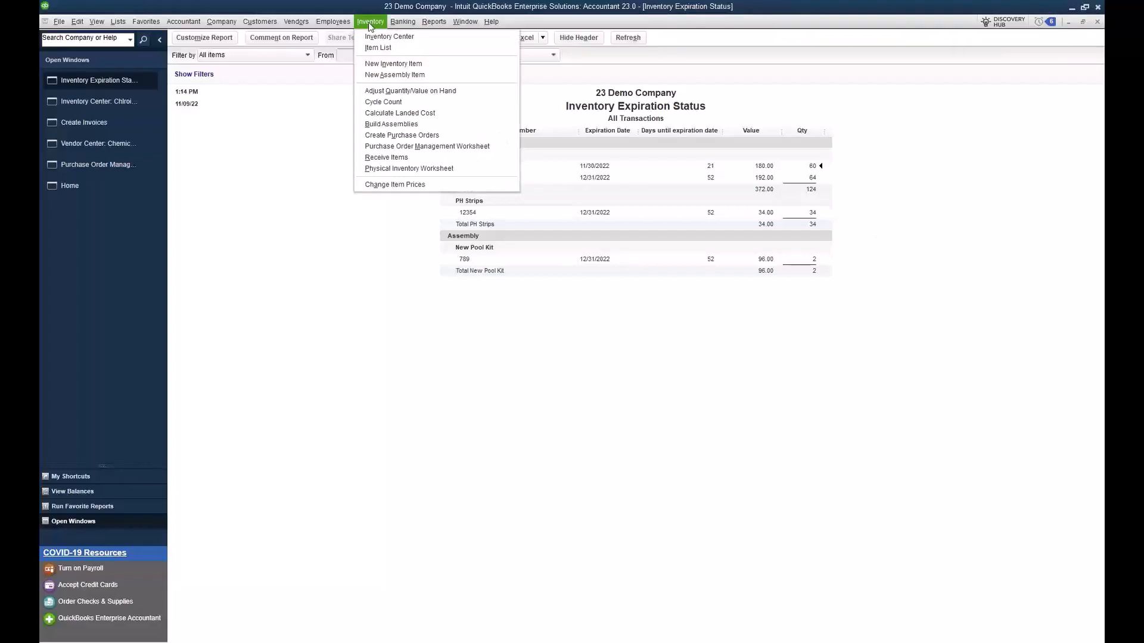
Step: Start an inventory adjustment of type Quantity and Total Value with Shrinkage as the adjustment account, accepting the account despite its type
click(470, 90)
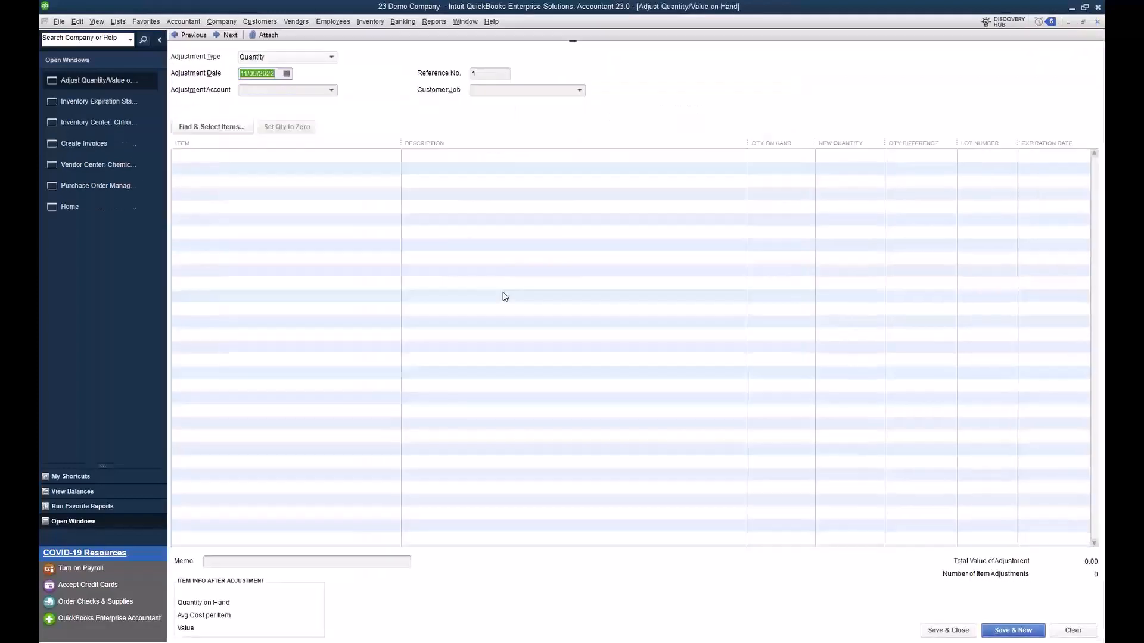
click(319, 60)
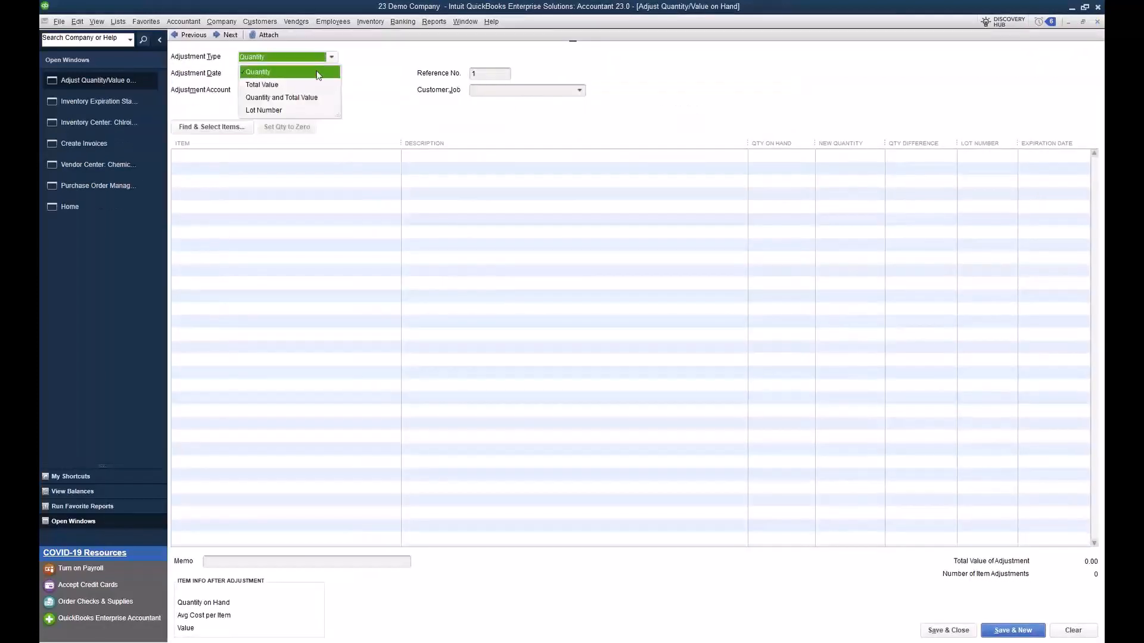
click(296, 97)
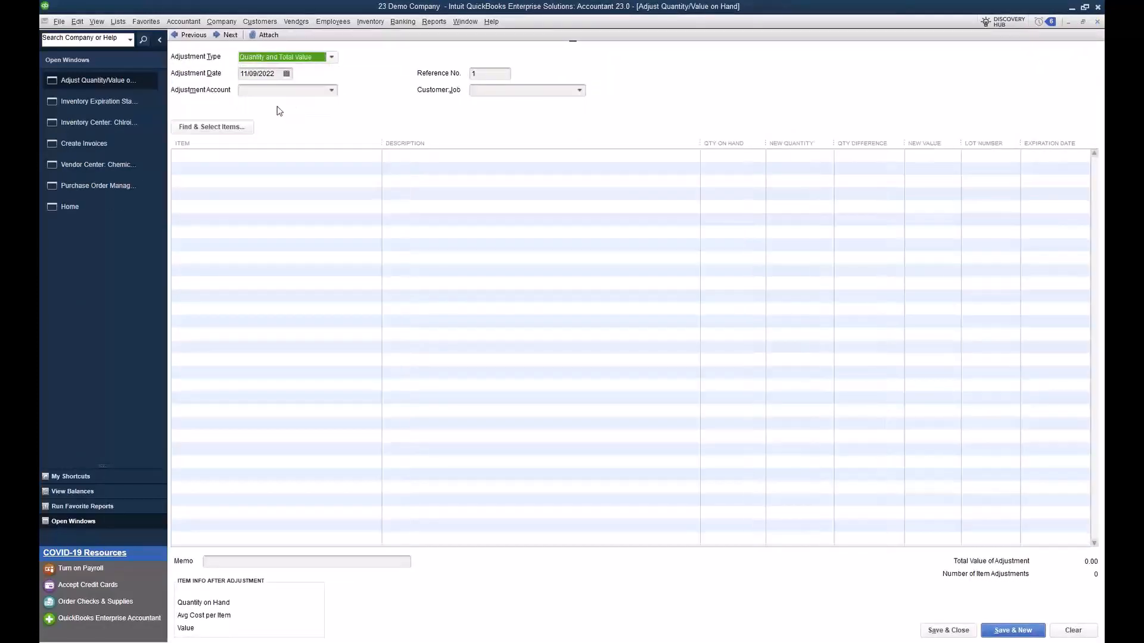
click(332, 90)
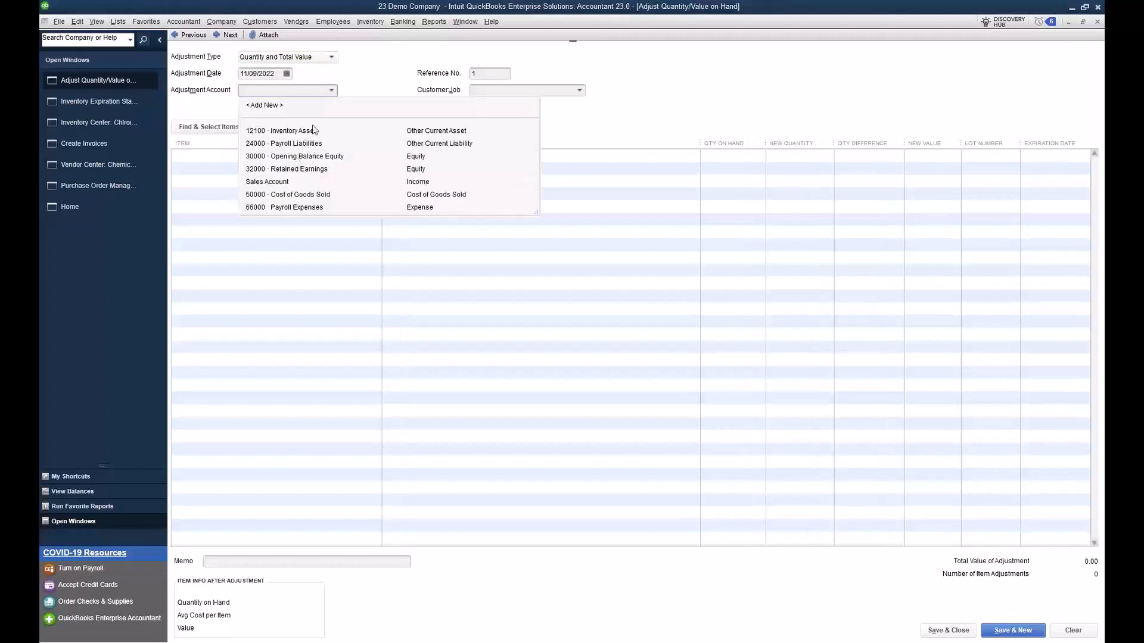
click(279, 107)
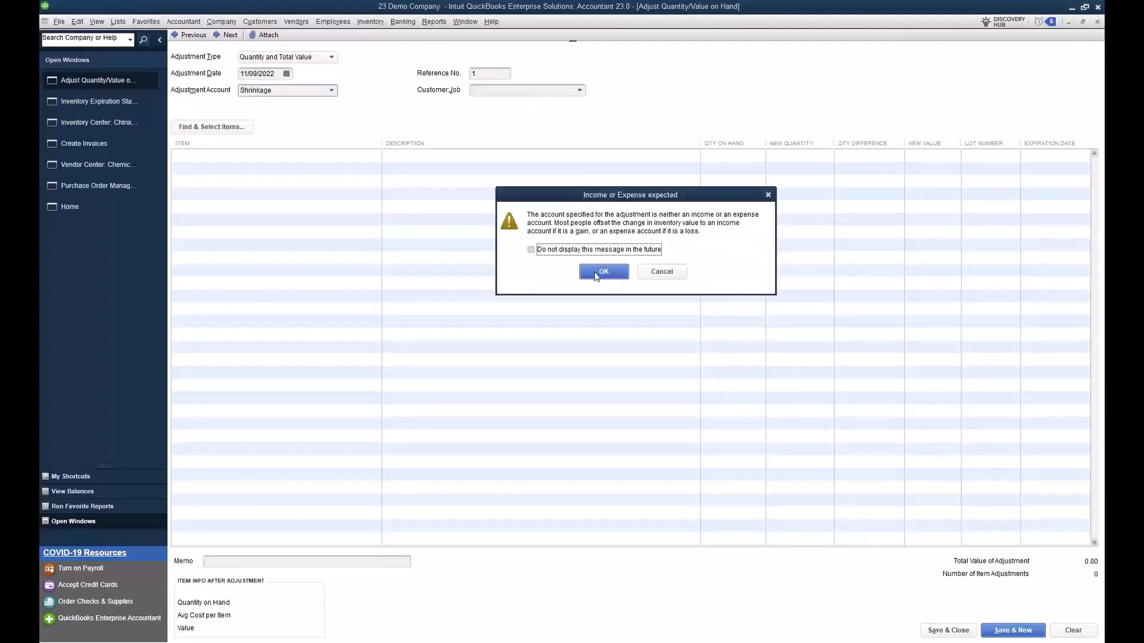
click(596, 273)
Step: Add Chlroine Tabs as the first adjustment line and set its new quantity to 60
click(343, 275)
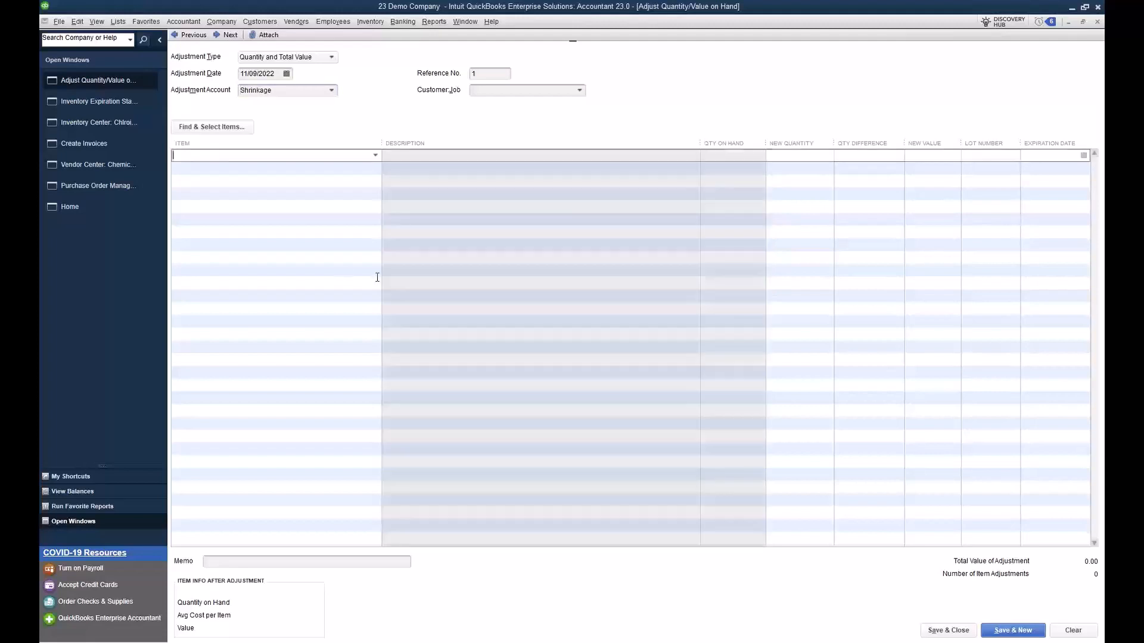
click(375, 156)
click(242, 196)
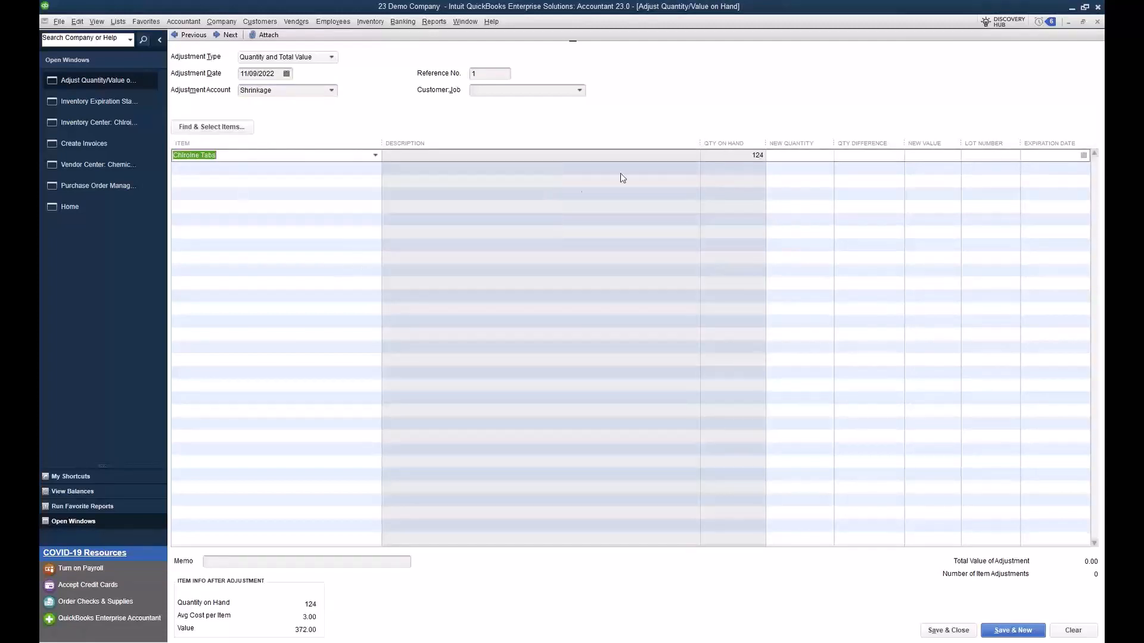
click(780, 158)
text(60)
key(Tab)
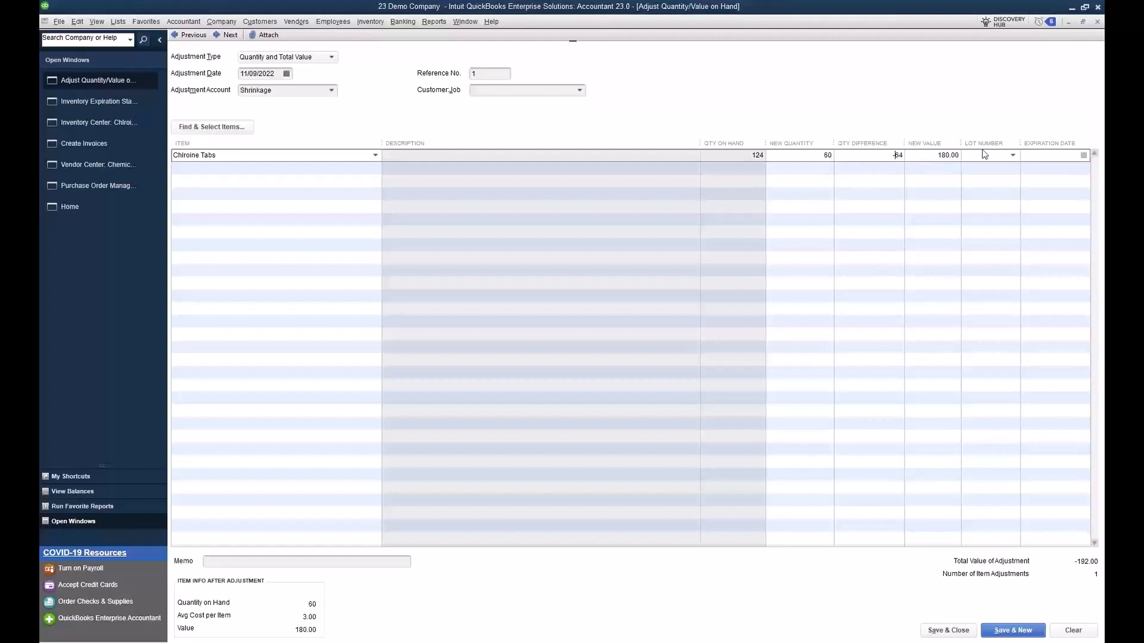
Step: Assign lot number 123456 to the Chlroine Tabs adjustment line and try to save and close the adjustment
click(1013, 156)
click(961, 183)
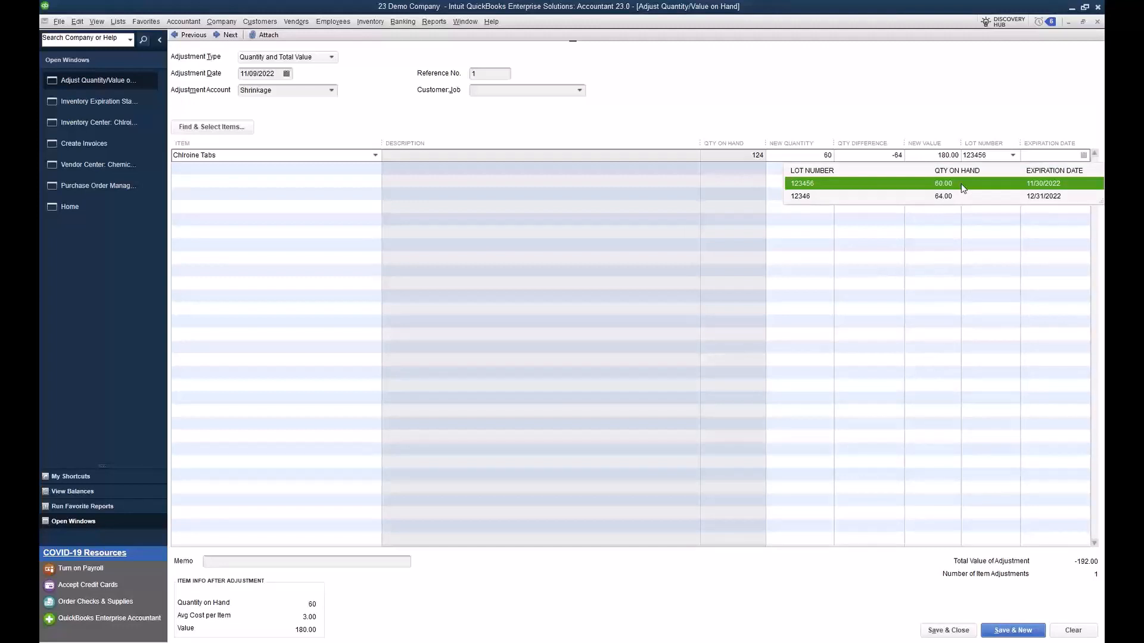
click(960, 184)
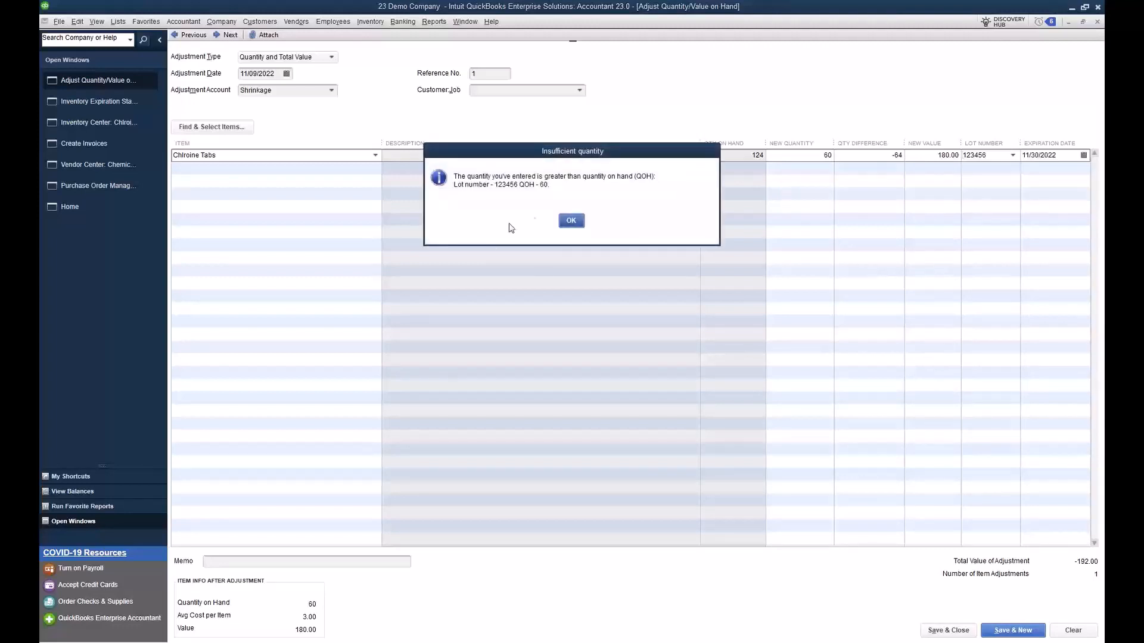
click(567, 221)
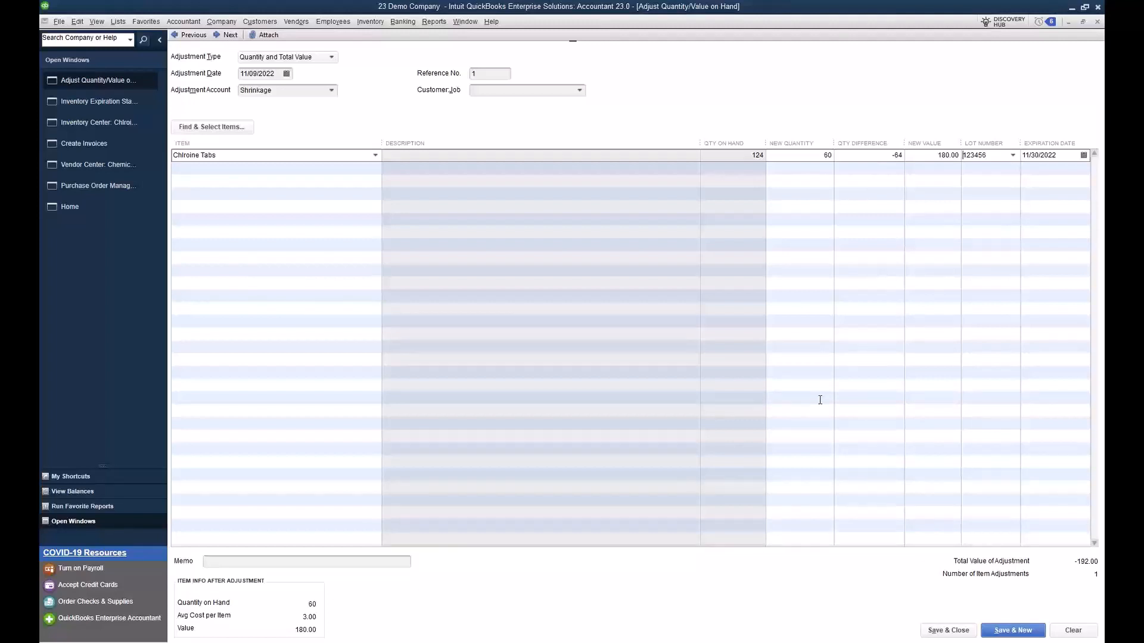
click(950, 630)
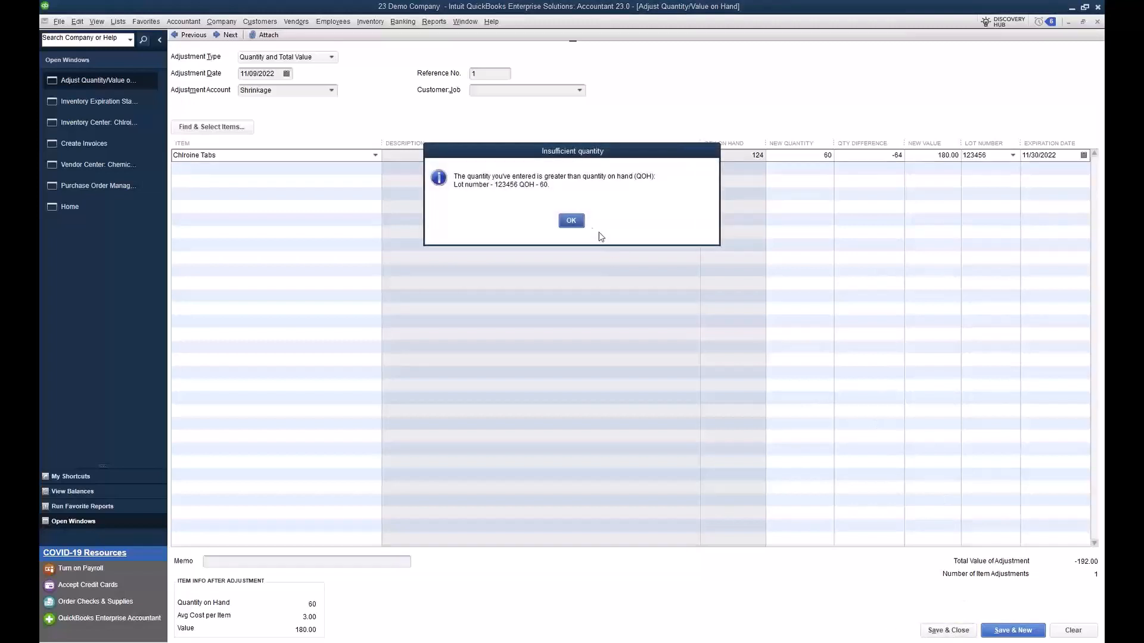
click(571, 221)
click(877, 156)
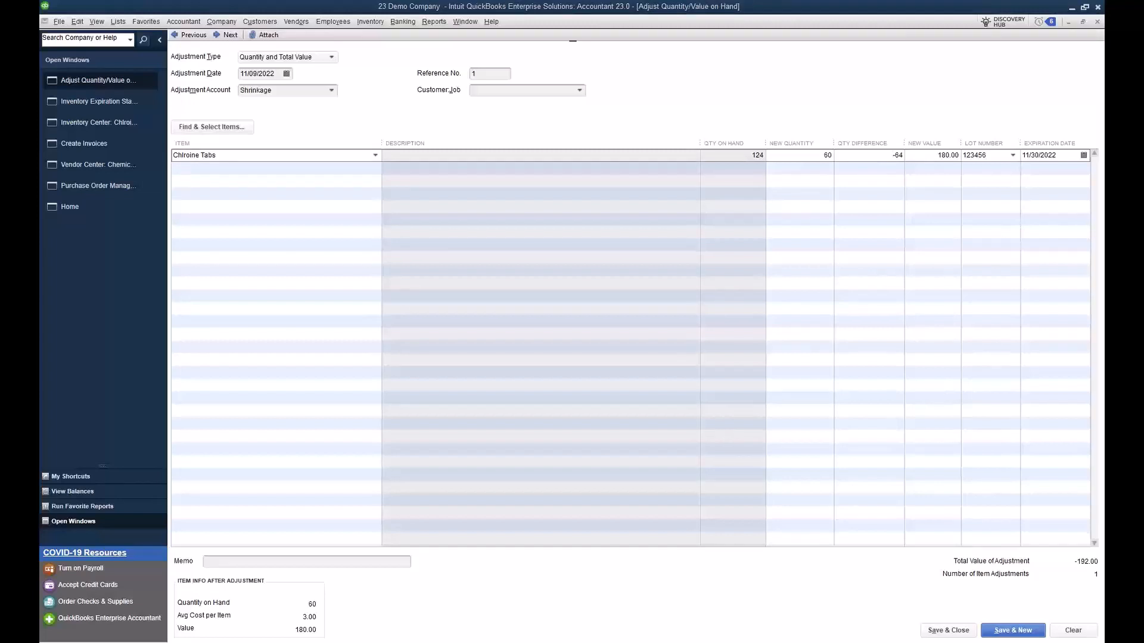
Step: Return to the open New Pool Kit invoice and save it
click(110, 149)
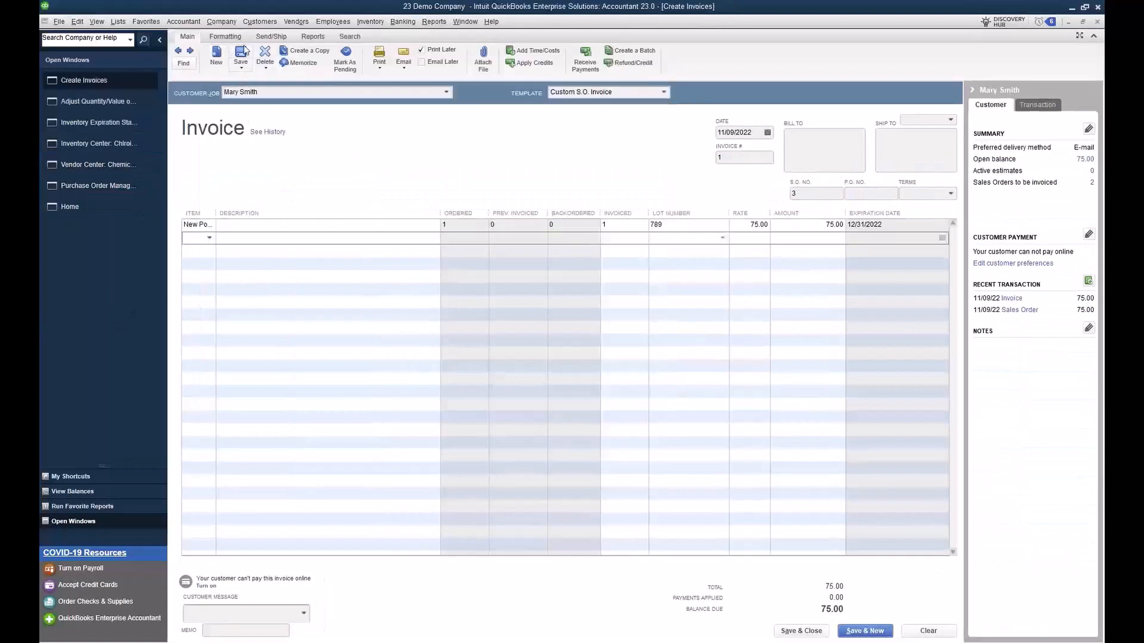
click(249, 59)
click(529, 197)
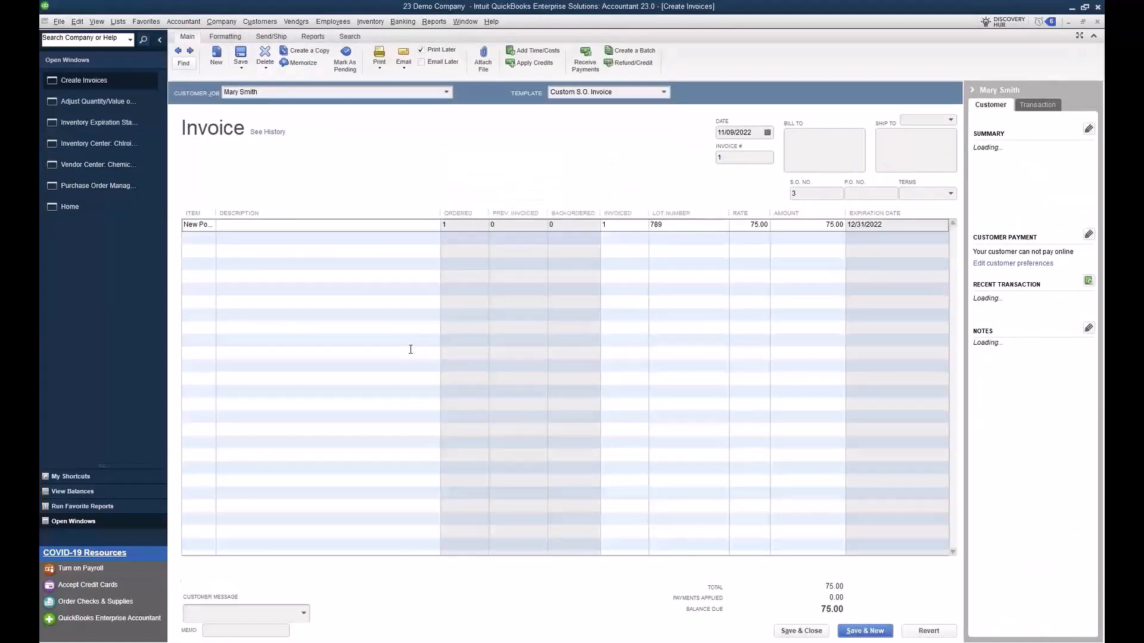
Step: Preview the printed invoice to check whether its columns include lot number and expiration date, and close the preview
click(380, 68)
click(382, 79)
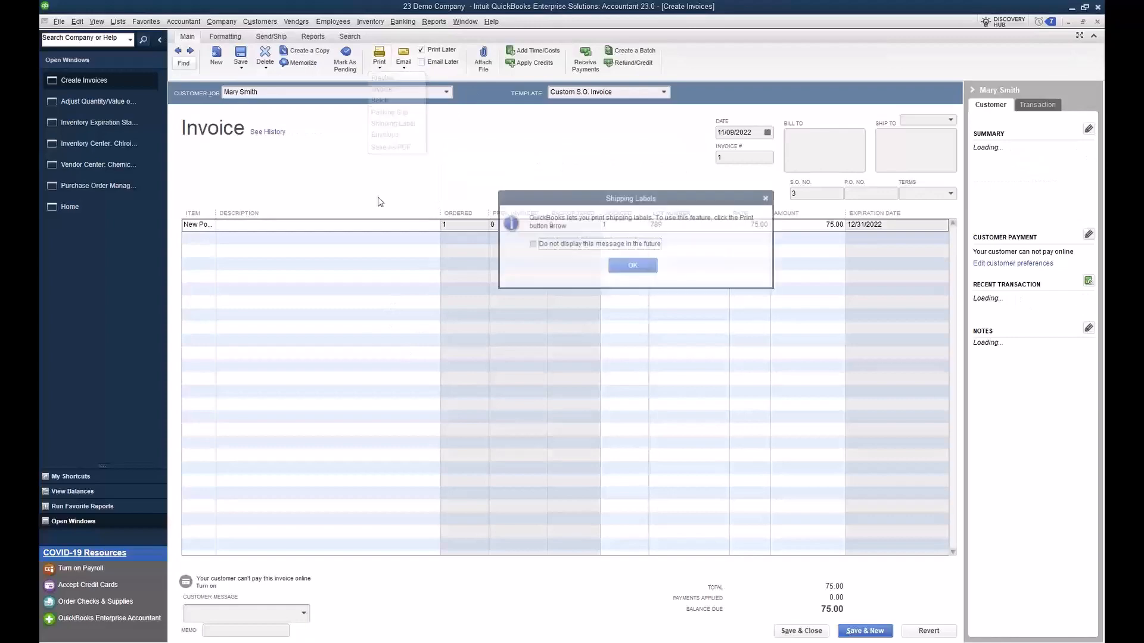
click(630, 266)
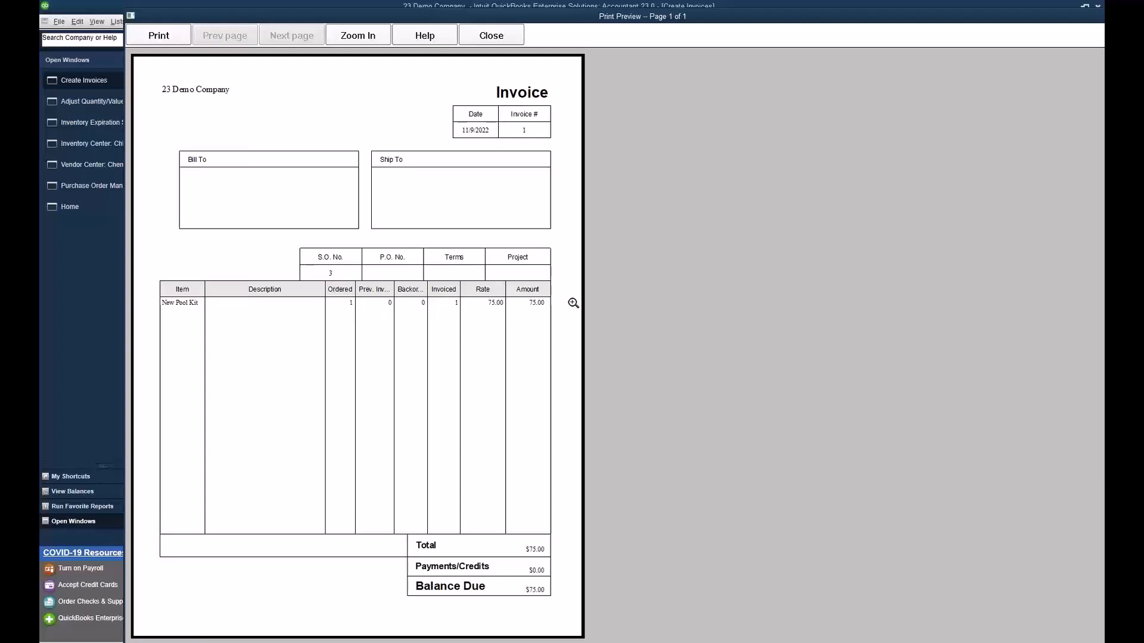
drag(1067, 19, 999, 19)
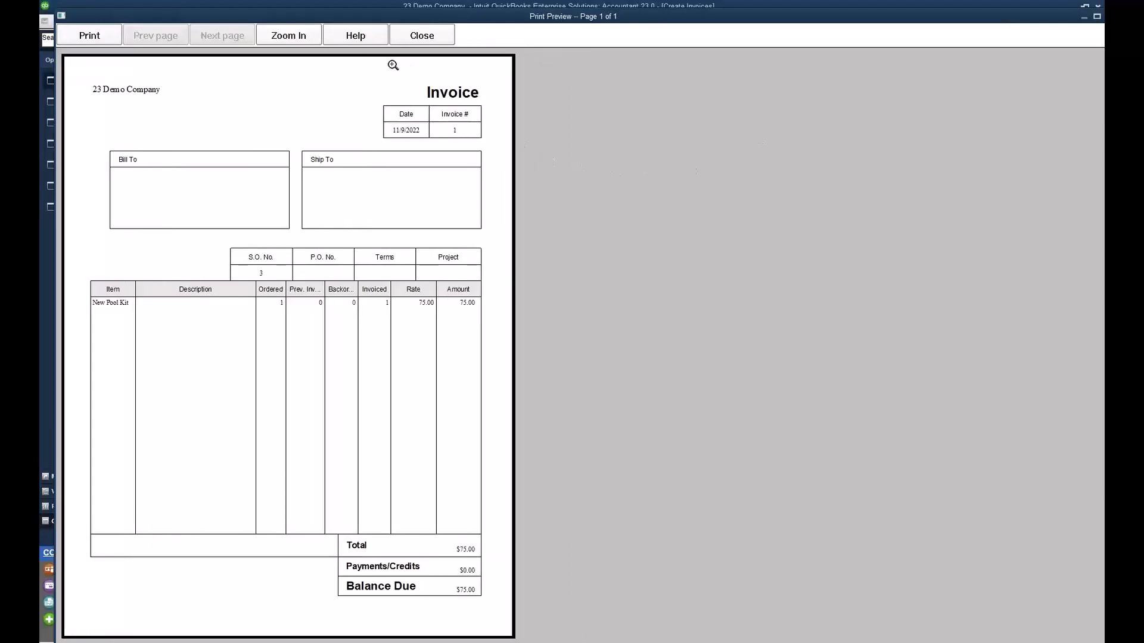
click(422, 41)
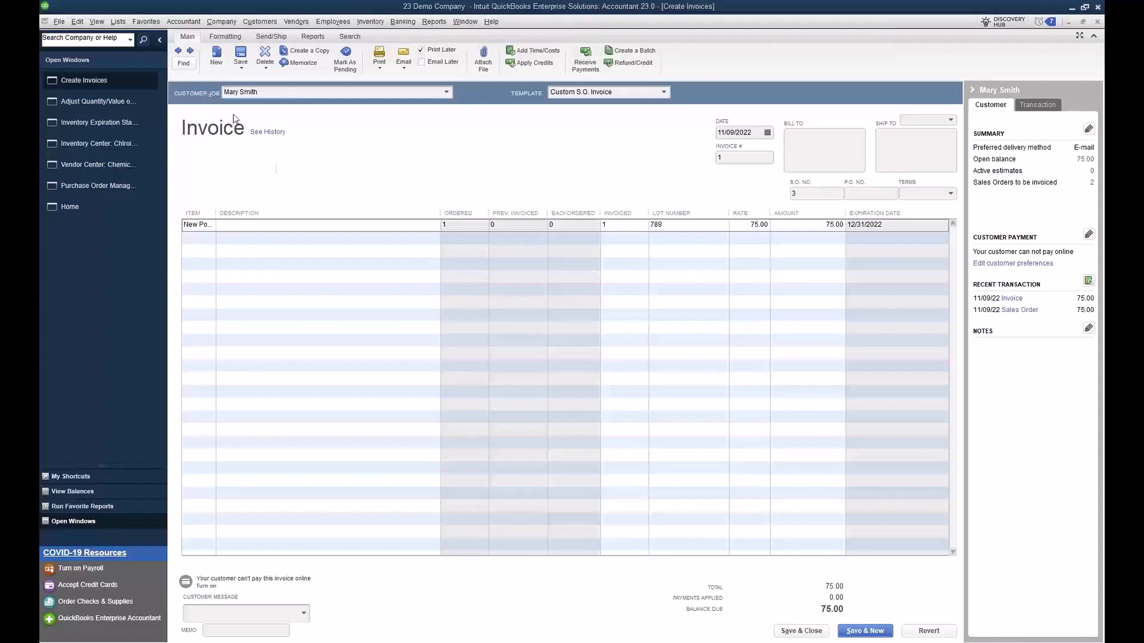
Step: Review the serial/lot number and expiration date options in the company's advanced inventory settings, and close the preferences without changes
click(79, 22)
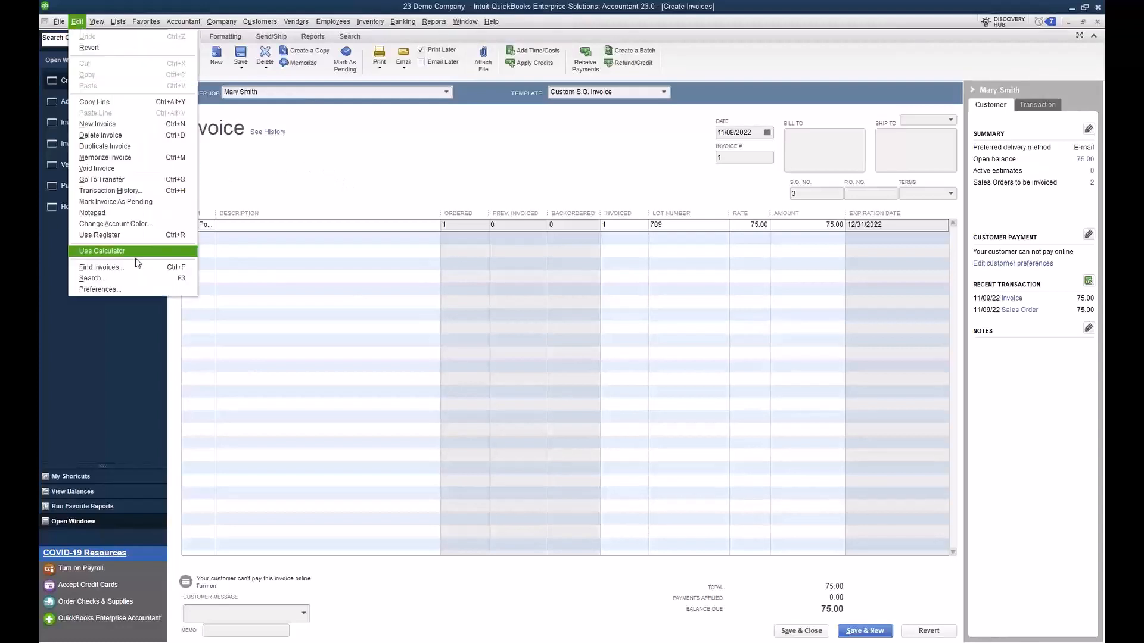
click(137, 290)
click(499, 154)
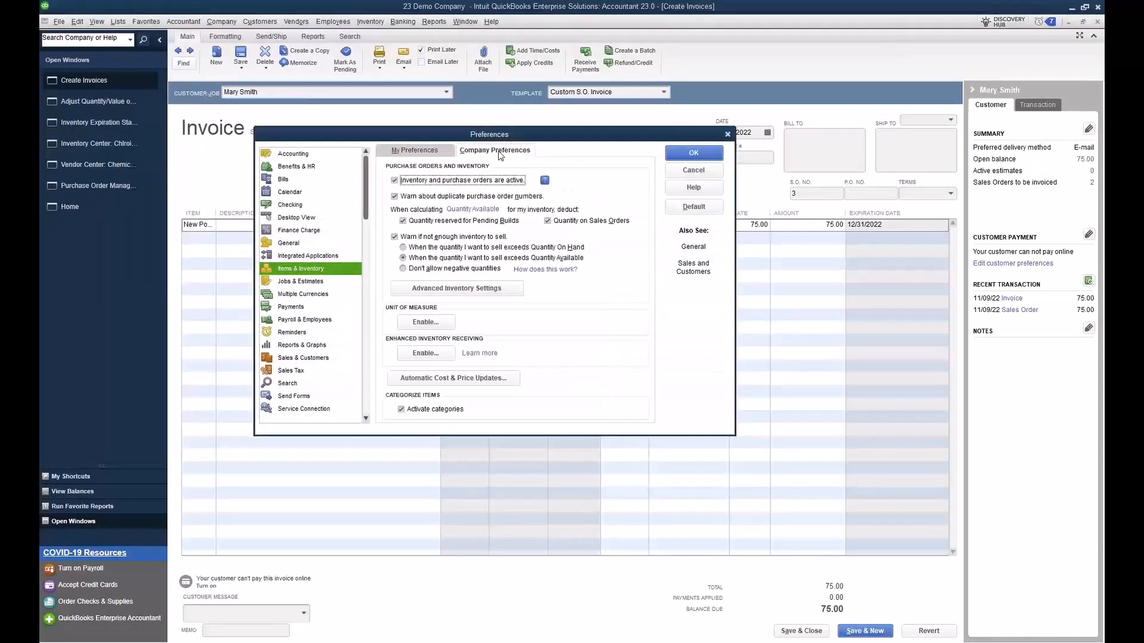
click(441, 290)
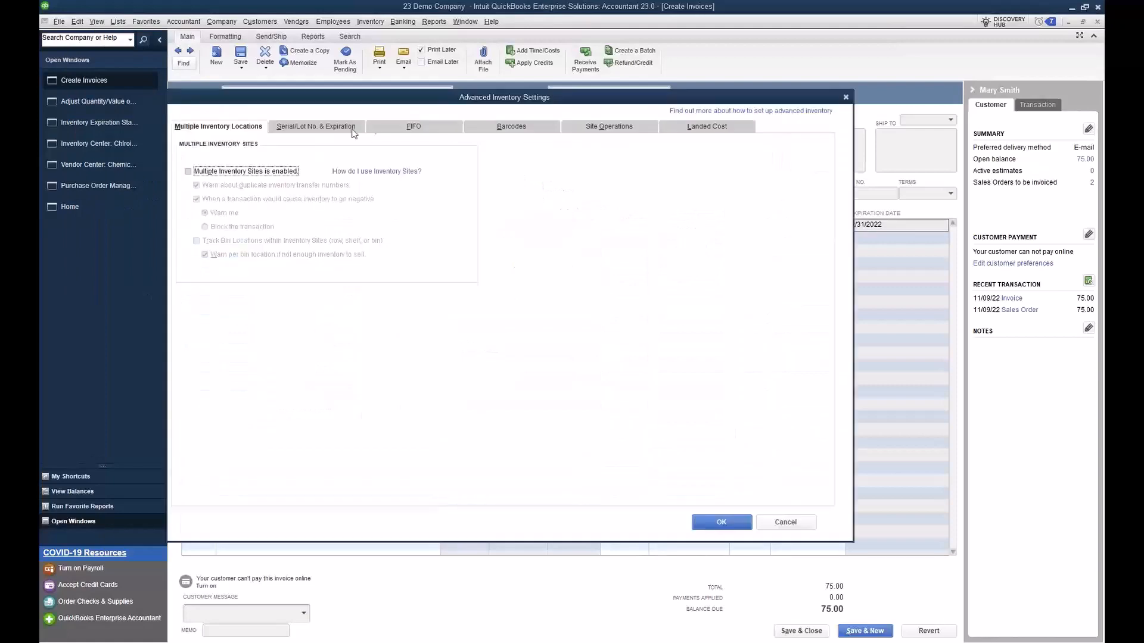
click(346, 130)
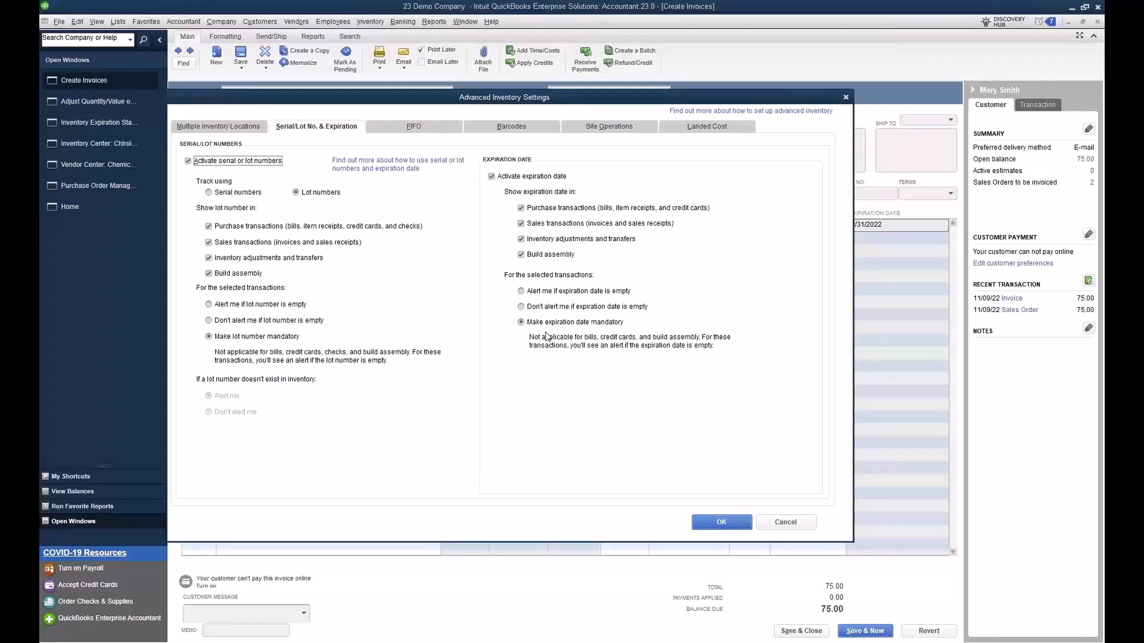
click(845, 100)
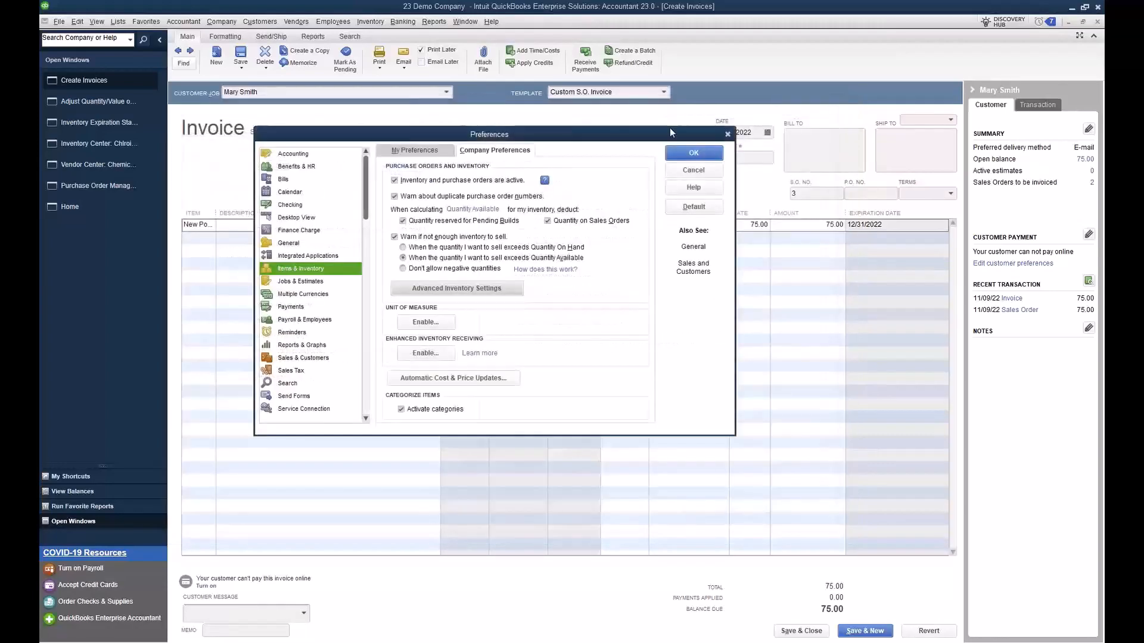
click(727, 136)
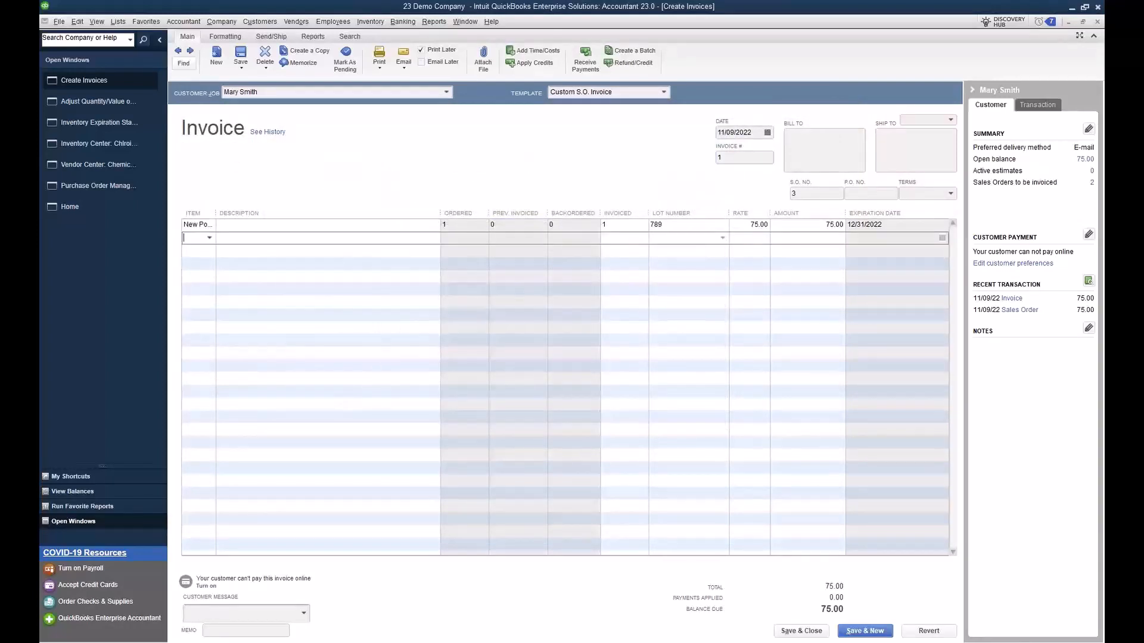
click(350, 386)
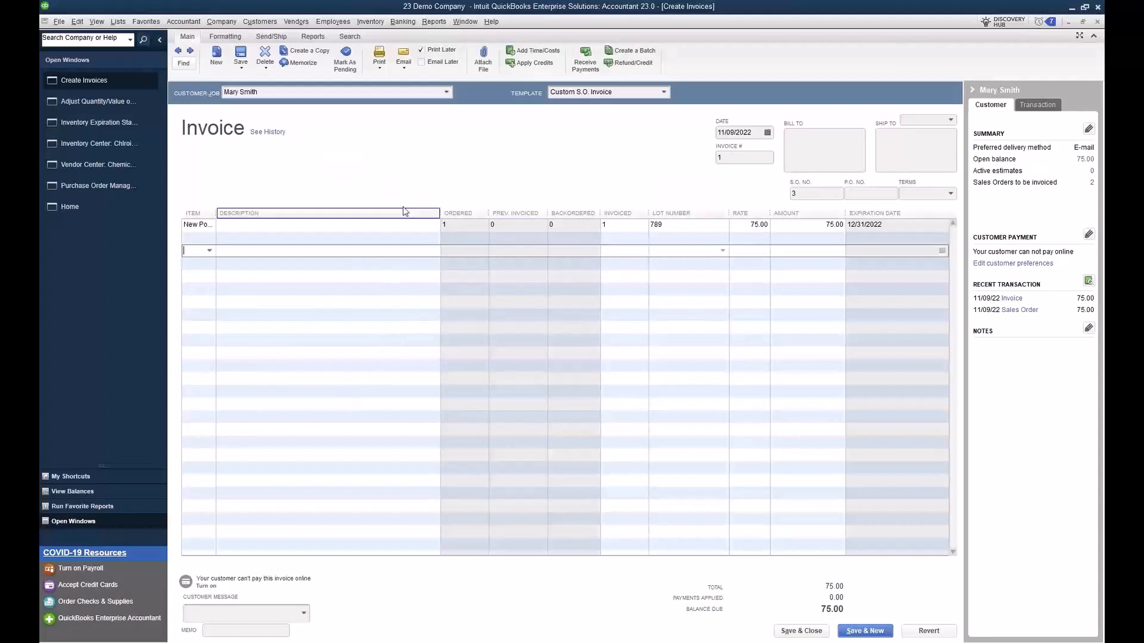
click(379, 27)
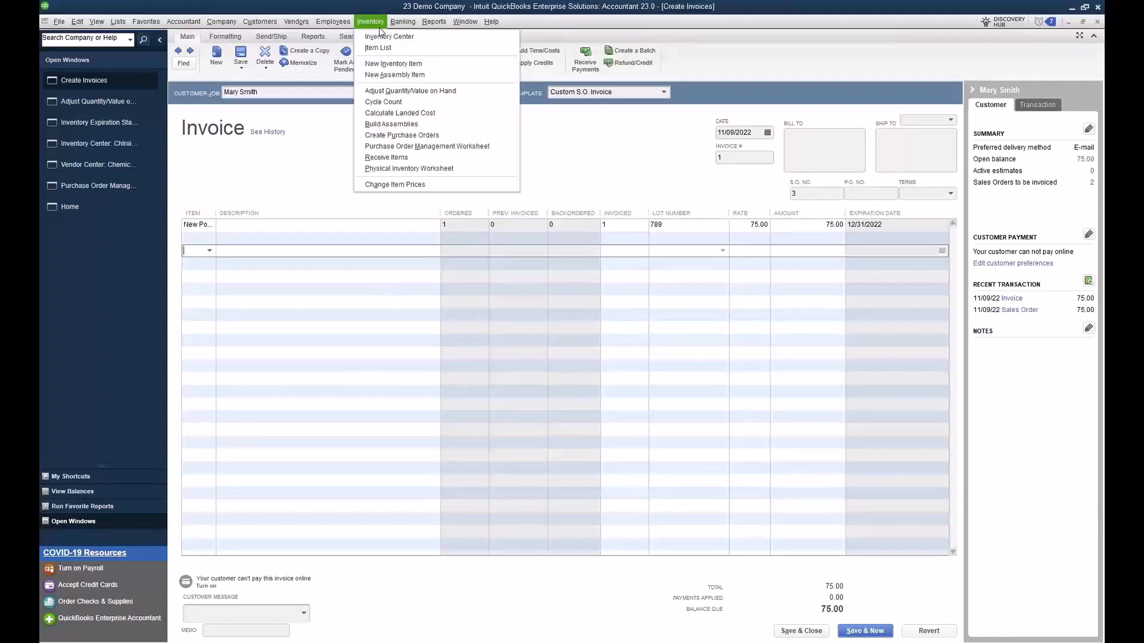
click(302, 177)
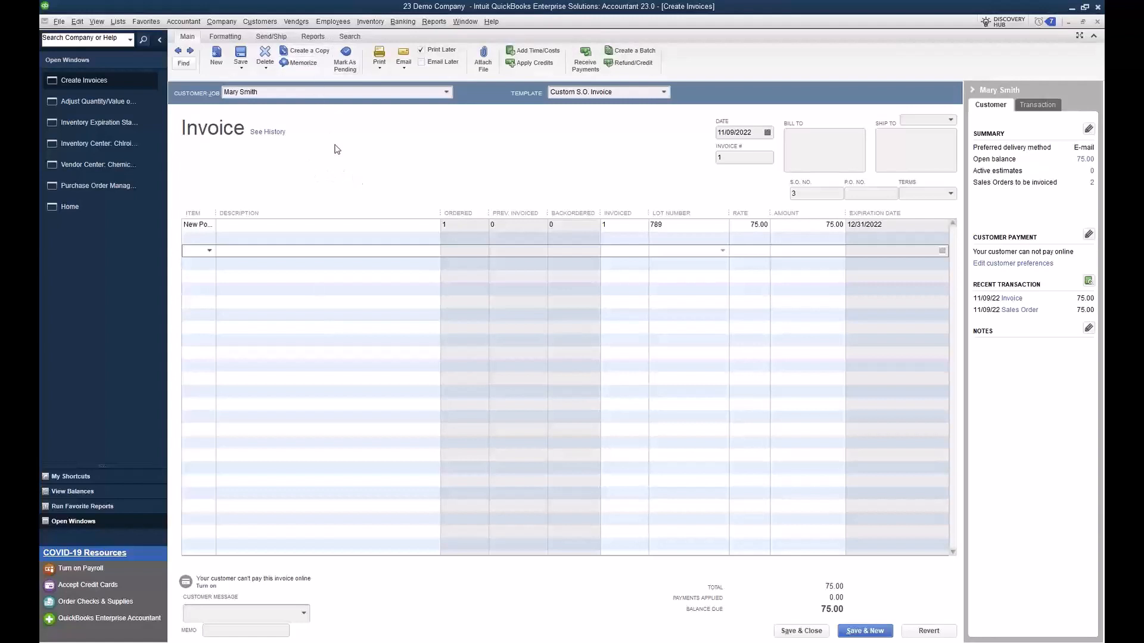
Step: Start a new sales order for the same customer as the invoice
click(262, 22)
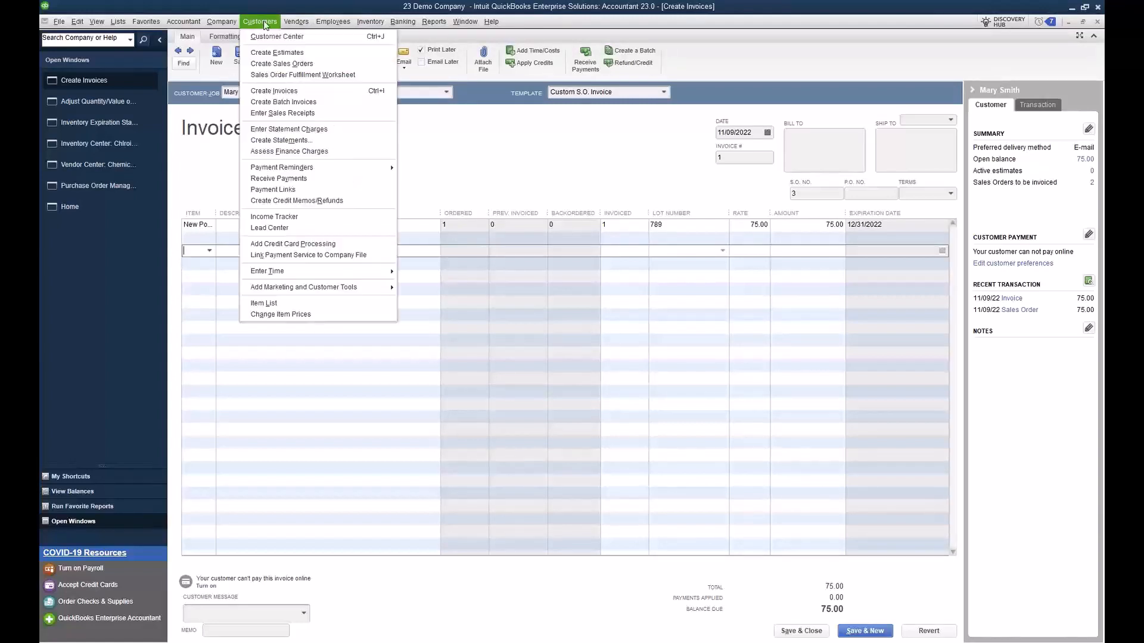
click(286, 64)
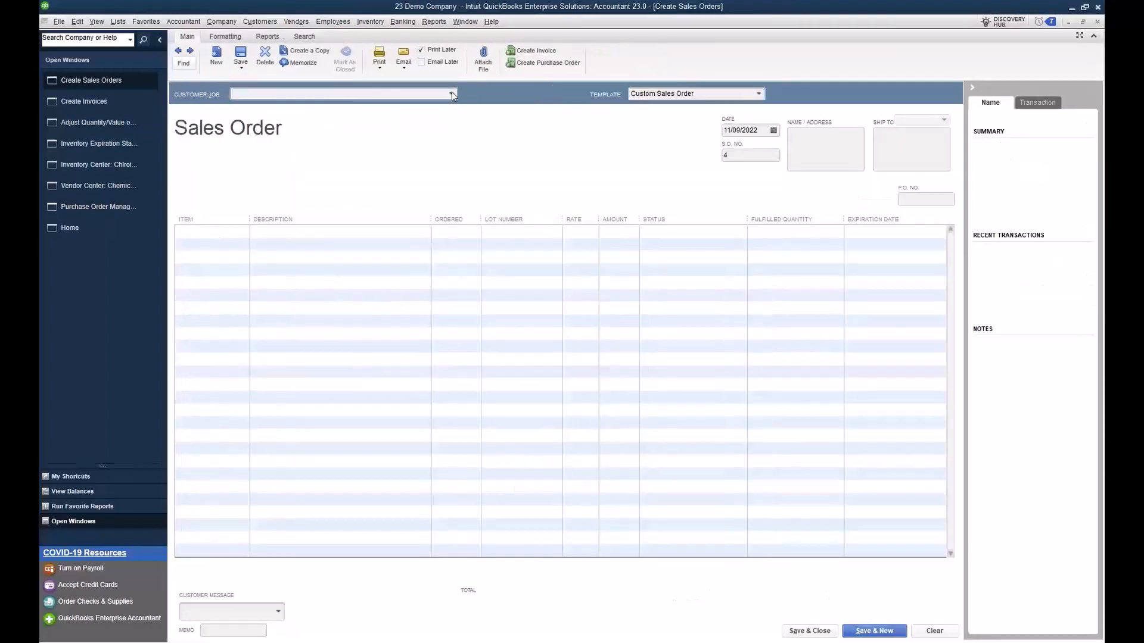
click(451, 93)
click(331, 130)
Step: Add New Pool Kit to the sales order with an ordered quantity of 1, trying to leave its lot number blank
click(246, 234)
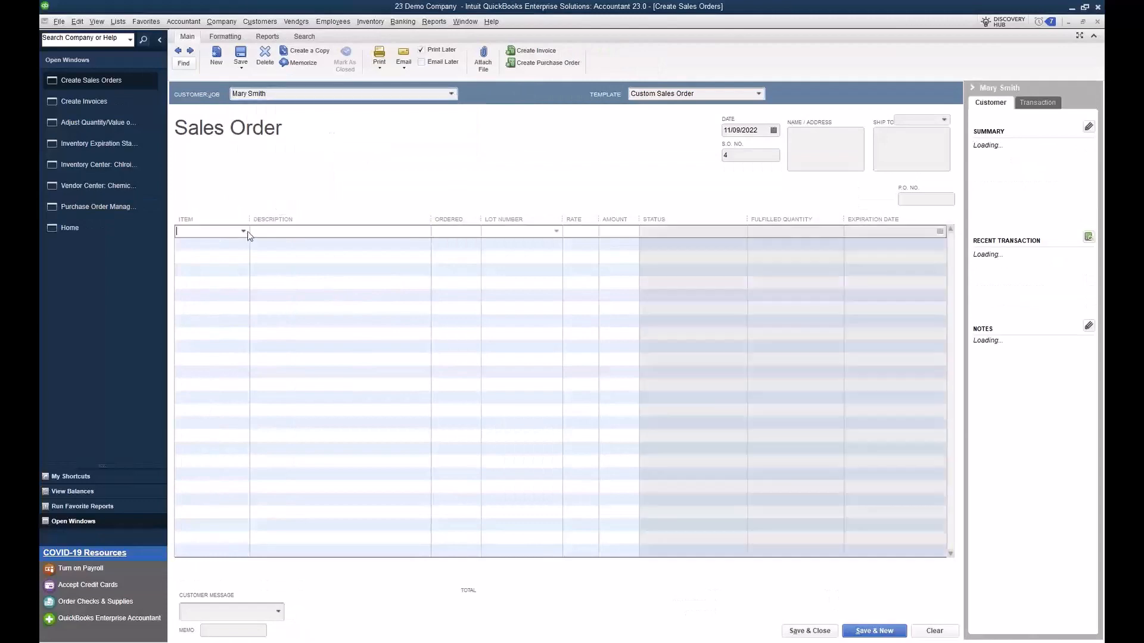
click(247, 233)
click(217, 311)
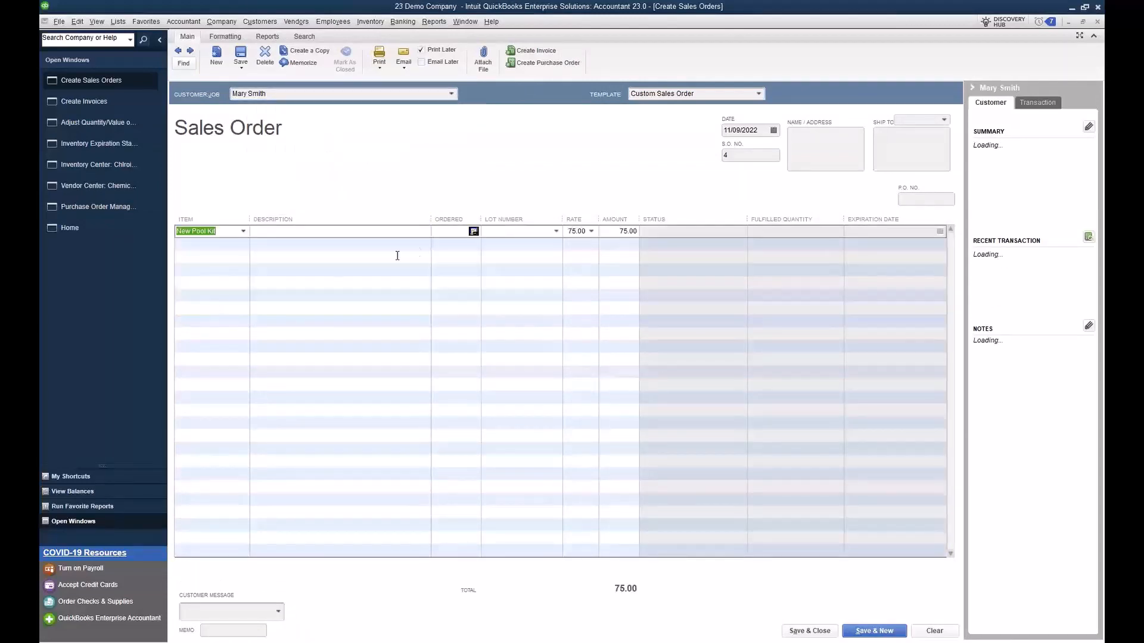
click(463, 232)
text(1)
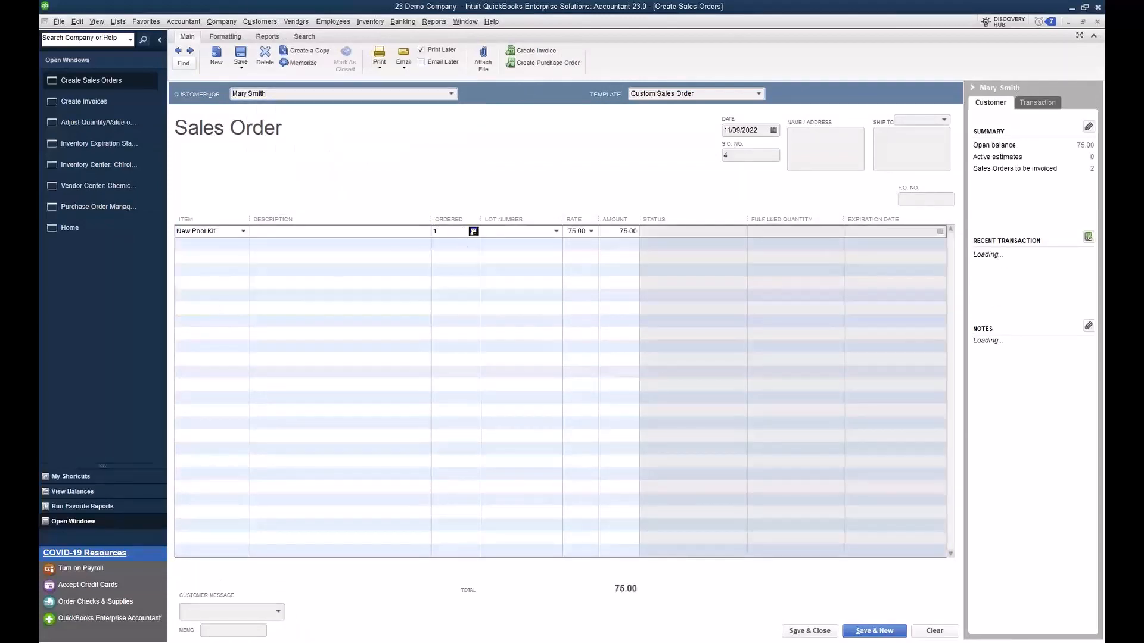
click(544, 258)
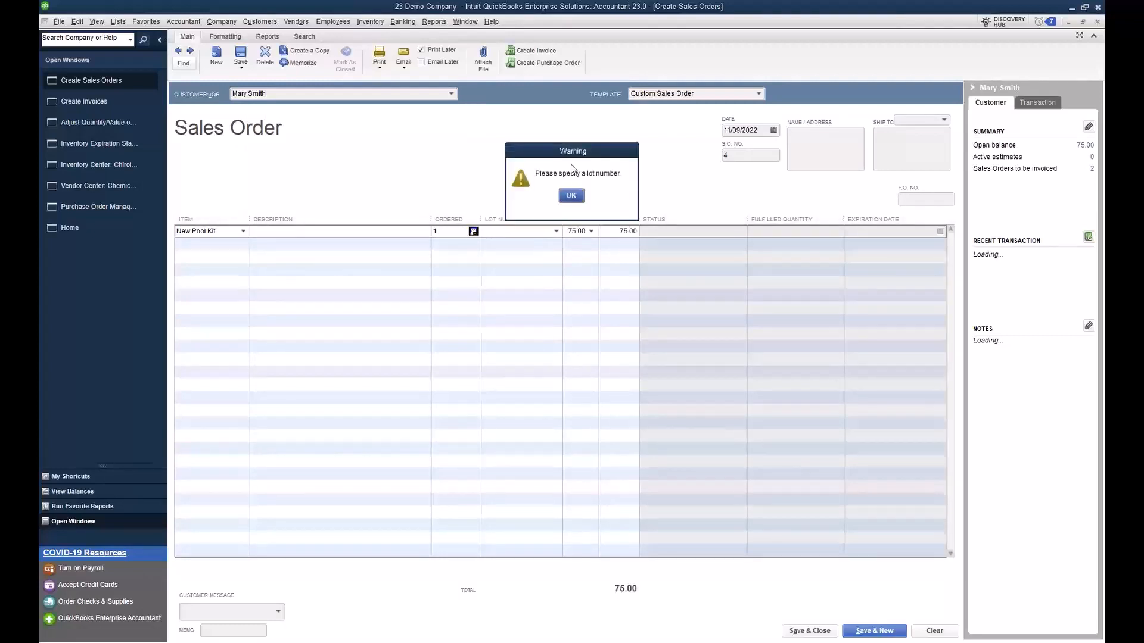
click(571, 195)
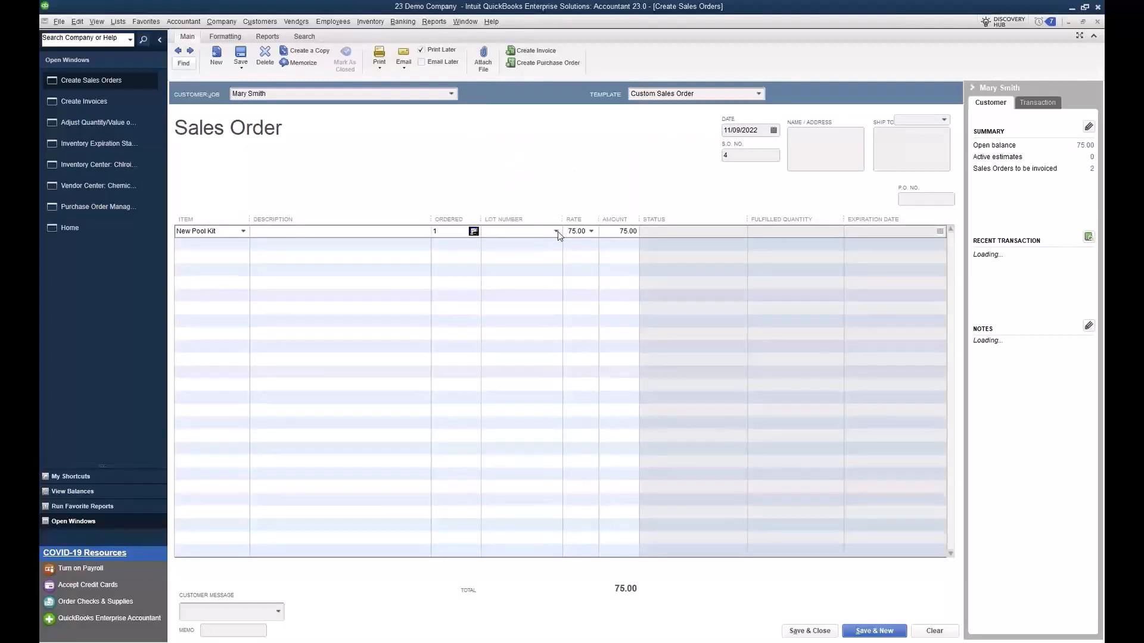
Step: Try to assign lot number 789 to the New Pool Kit line, dismissing the warnings
click(556, 231)
click(539, 259)
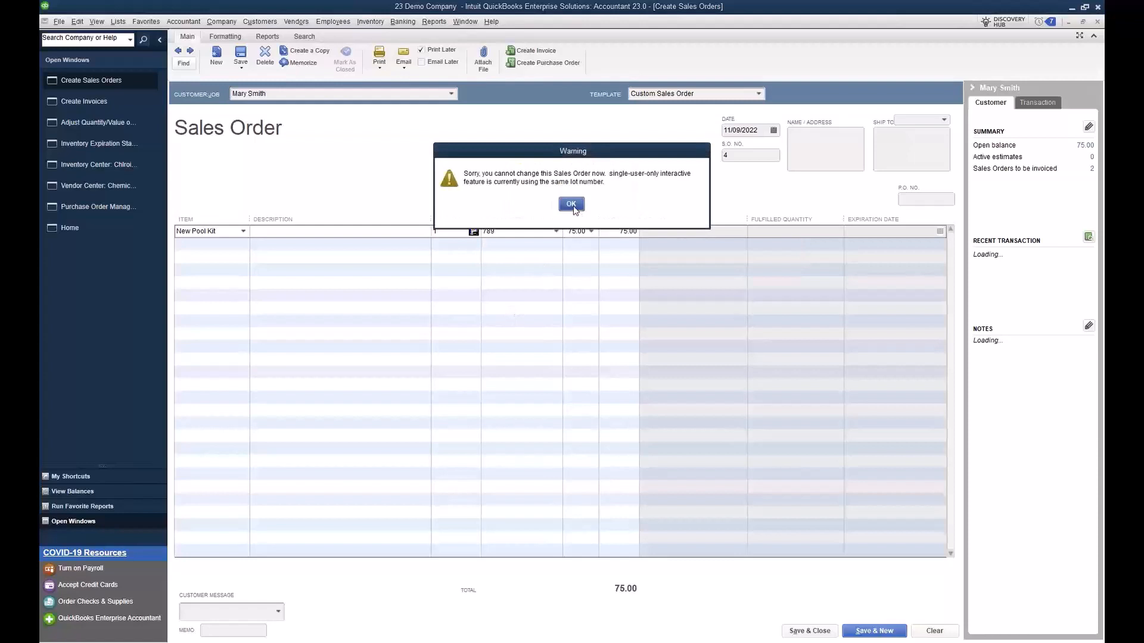
click(574, 209)
click(533, 281)
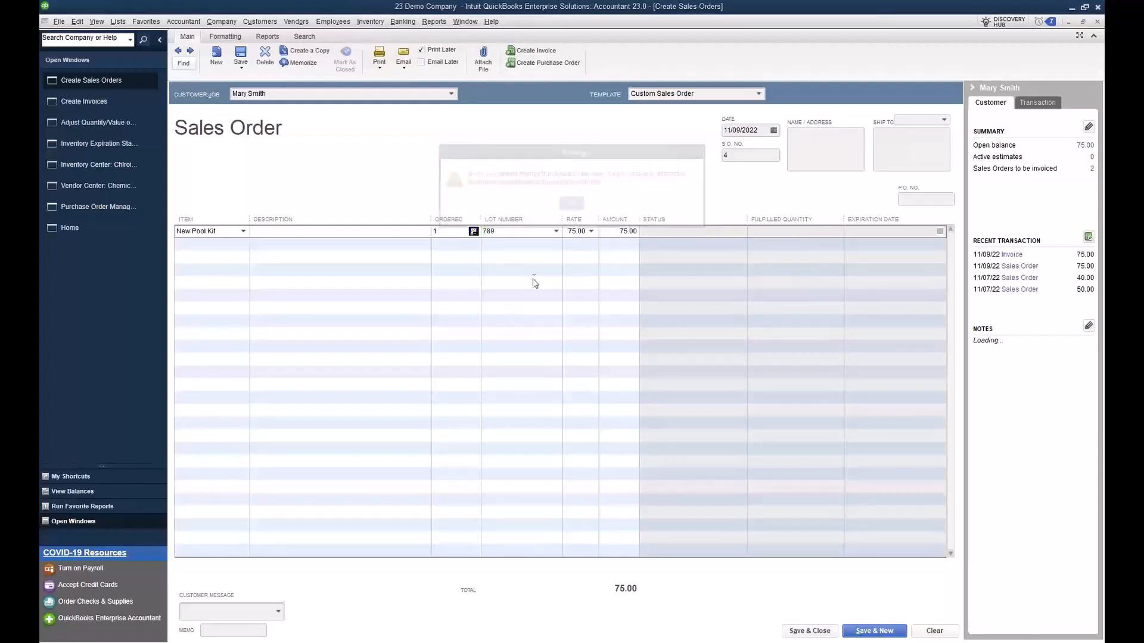
click(571, 207)
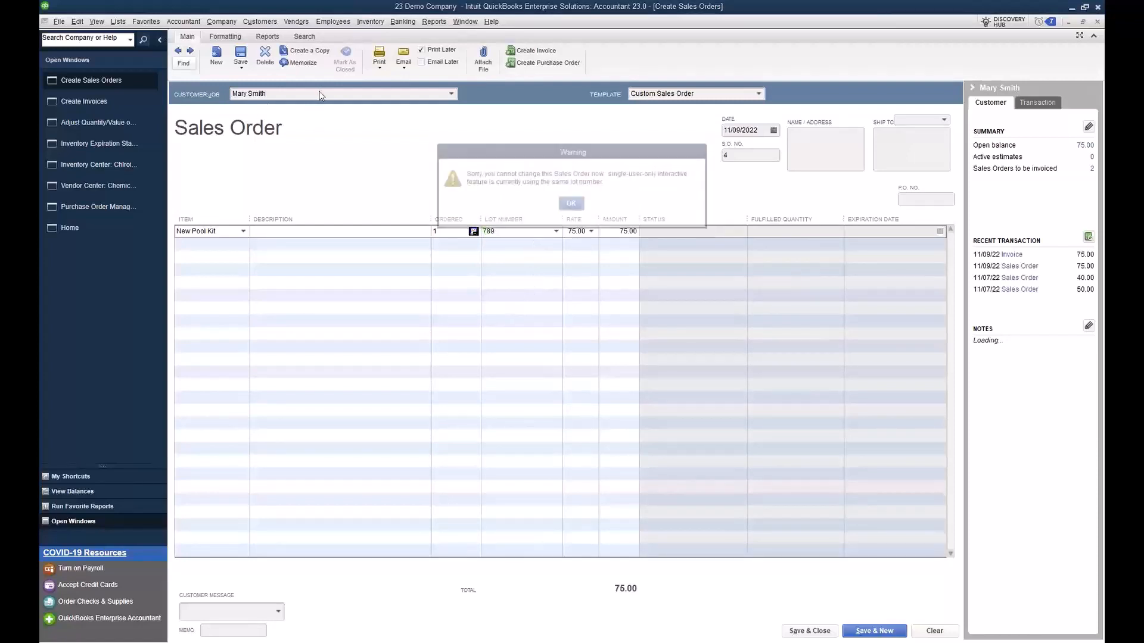
click(532, 291)
click(572, 204)
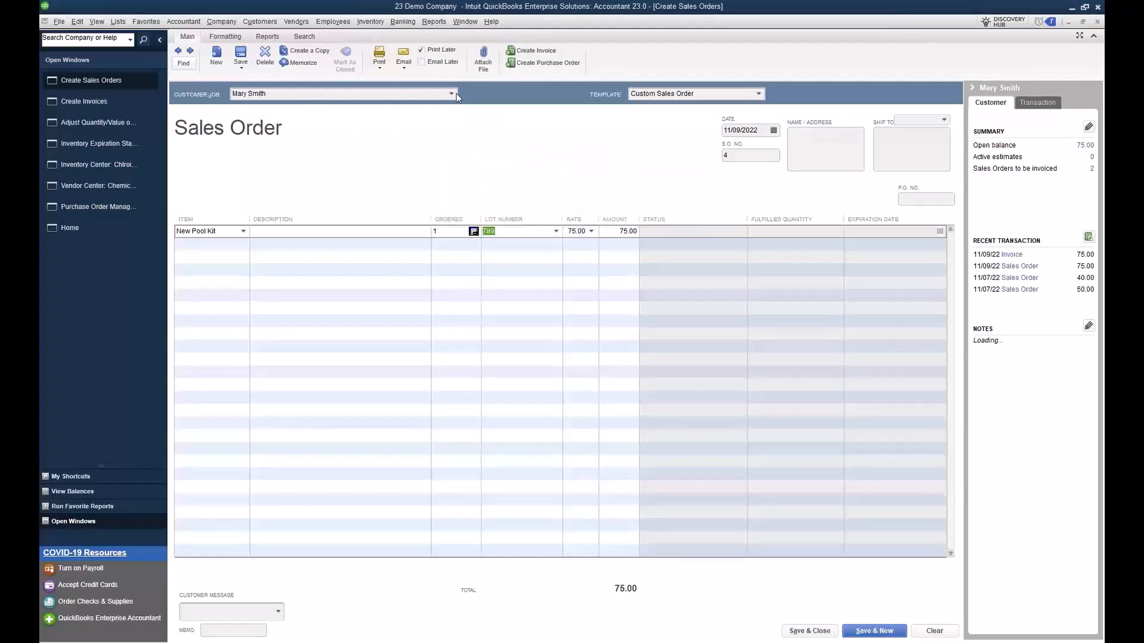
click(439, 282)
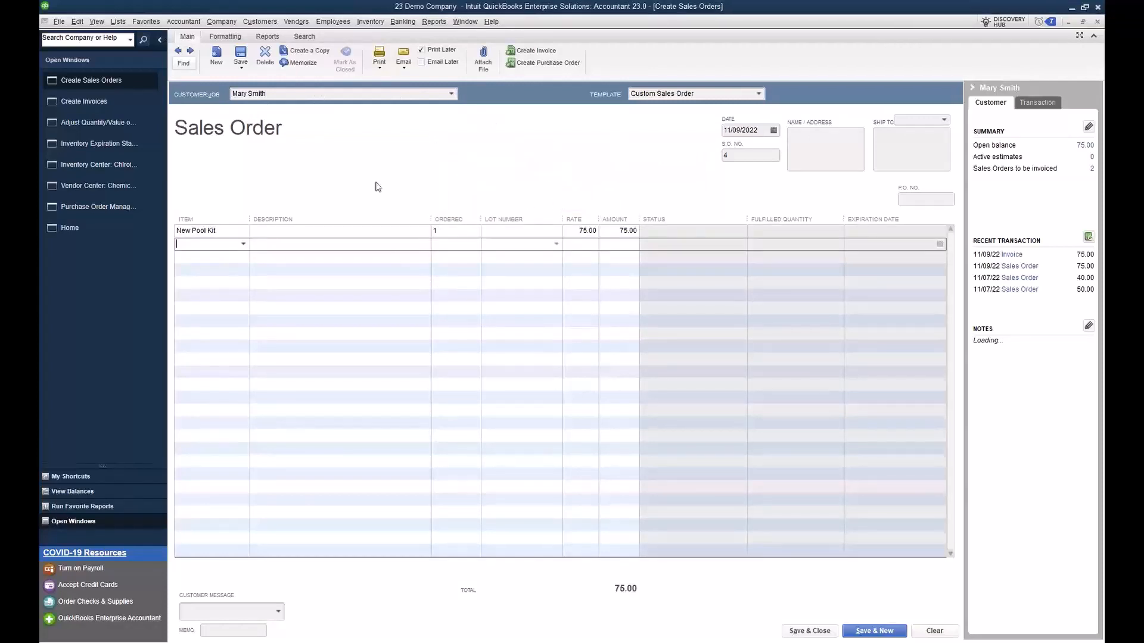
Step: Change the sales order's customer to Trees Unlimited and try assigning lot number 789 to the New Pool Kit line again
click(451, 94)
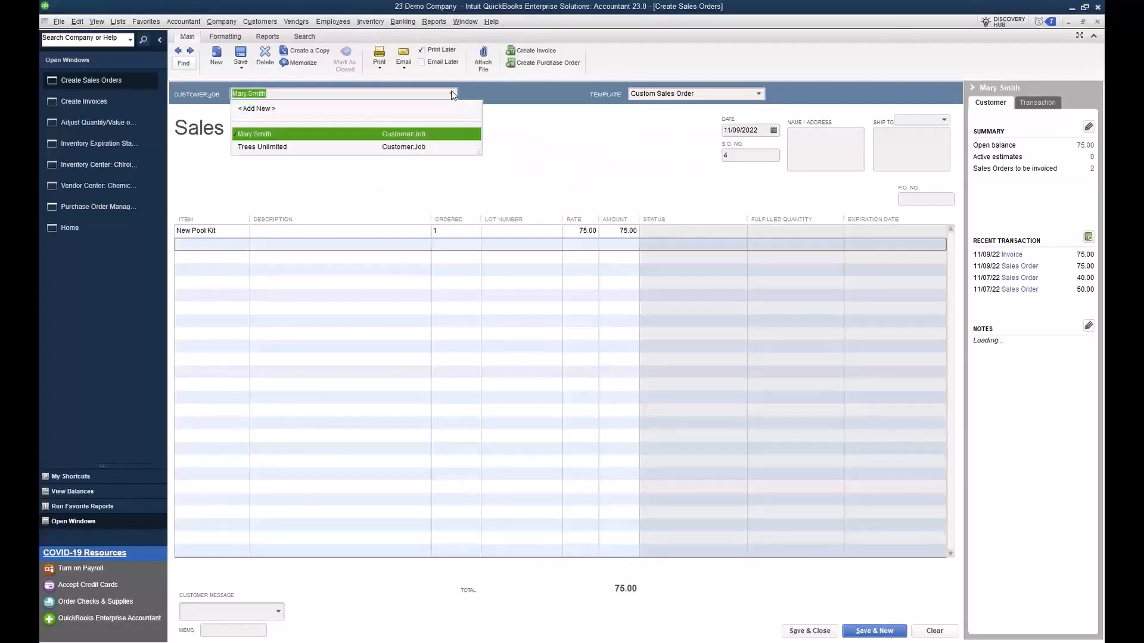
click(323, 147)
click(522, 233)
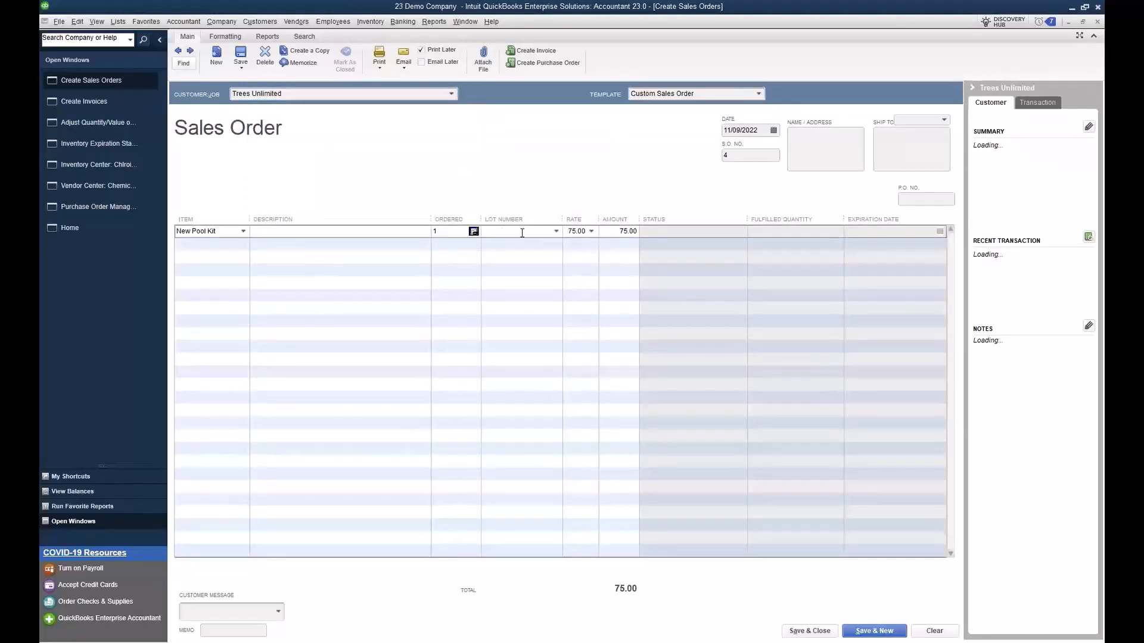
click(556, 231)
click(524, 267)
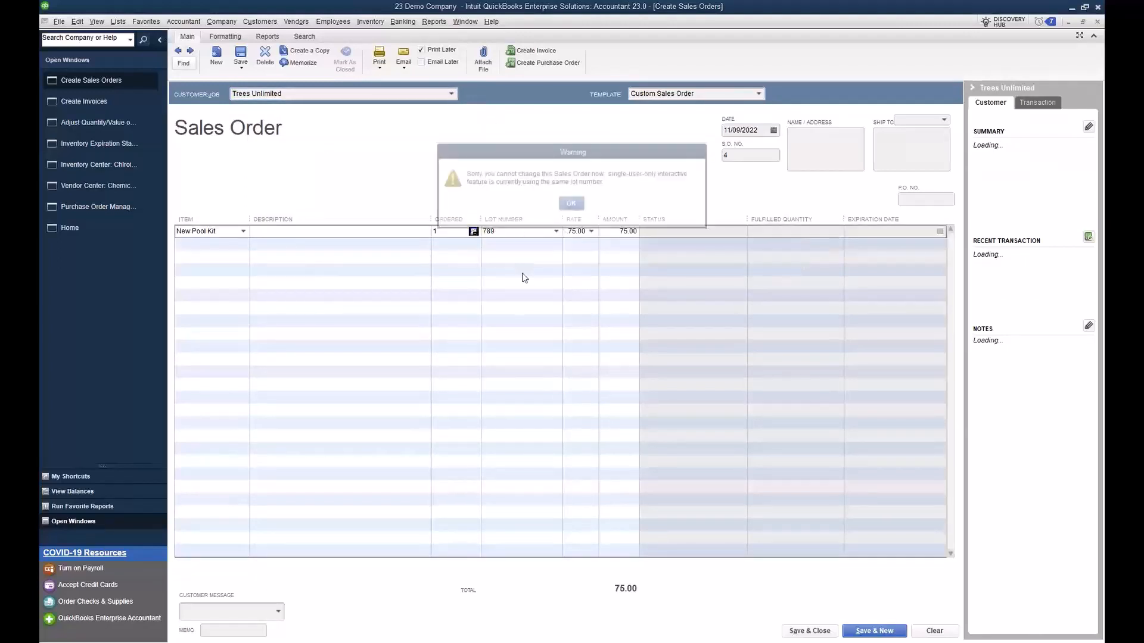
click(572, 204)
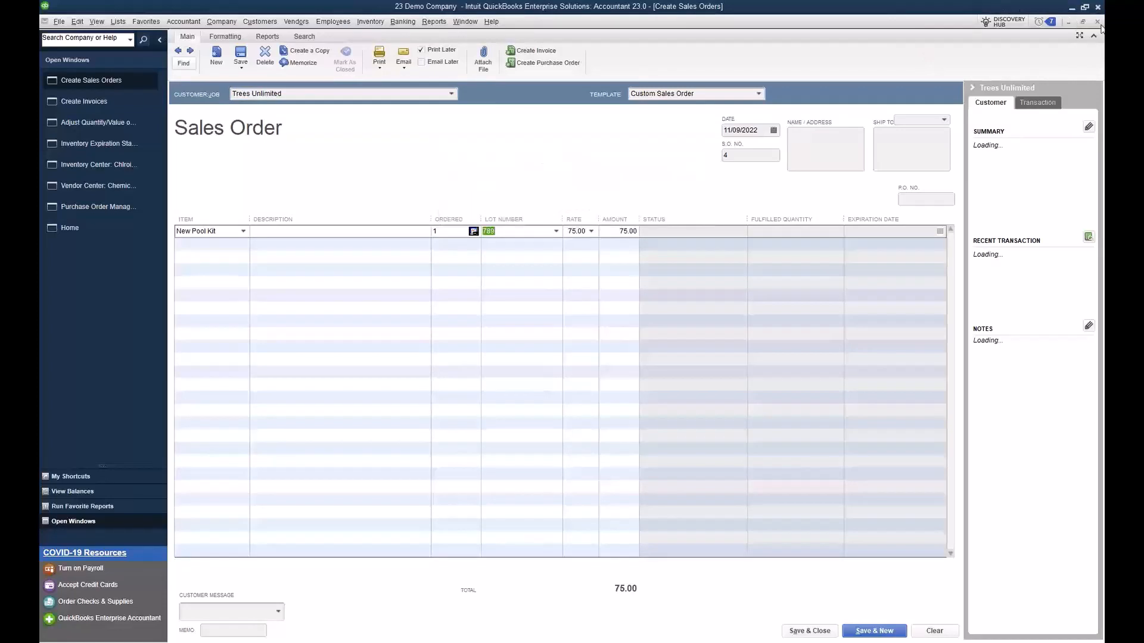
Step: Close the sales order, invoice and quantity adjustment without recording changes, and close the Inventory Expiration Status report and Inventory Center
click(1097, 22)
click(572, 197)
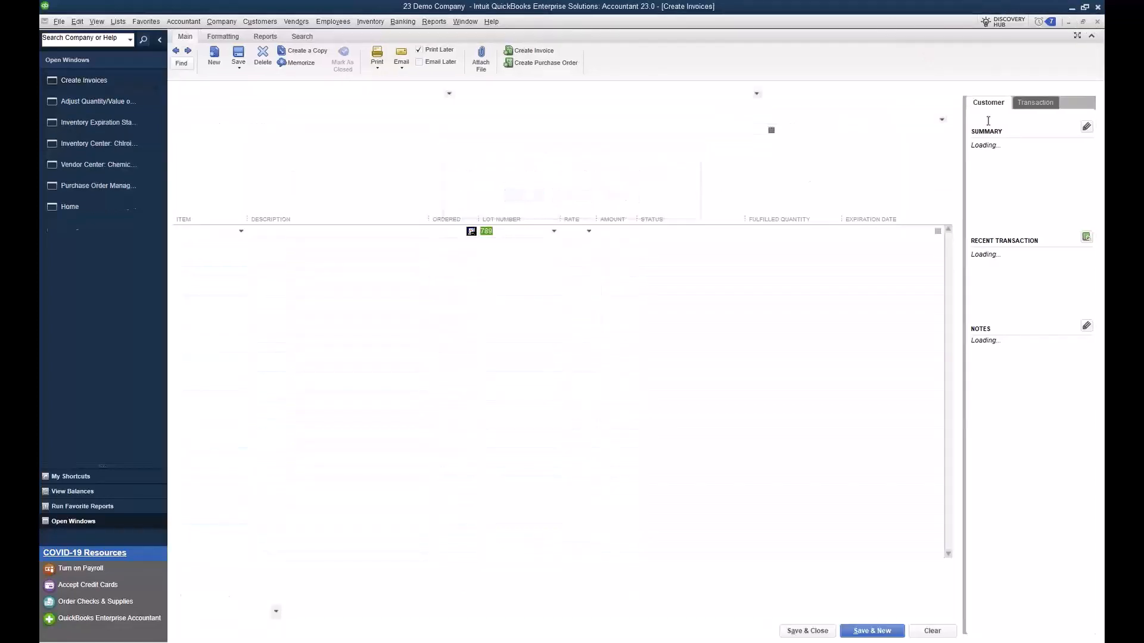
click(1097, 22)
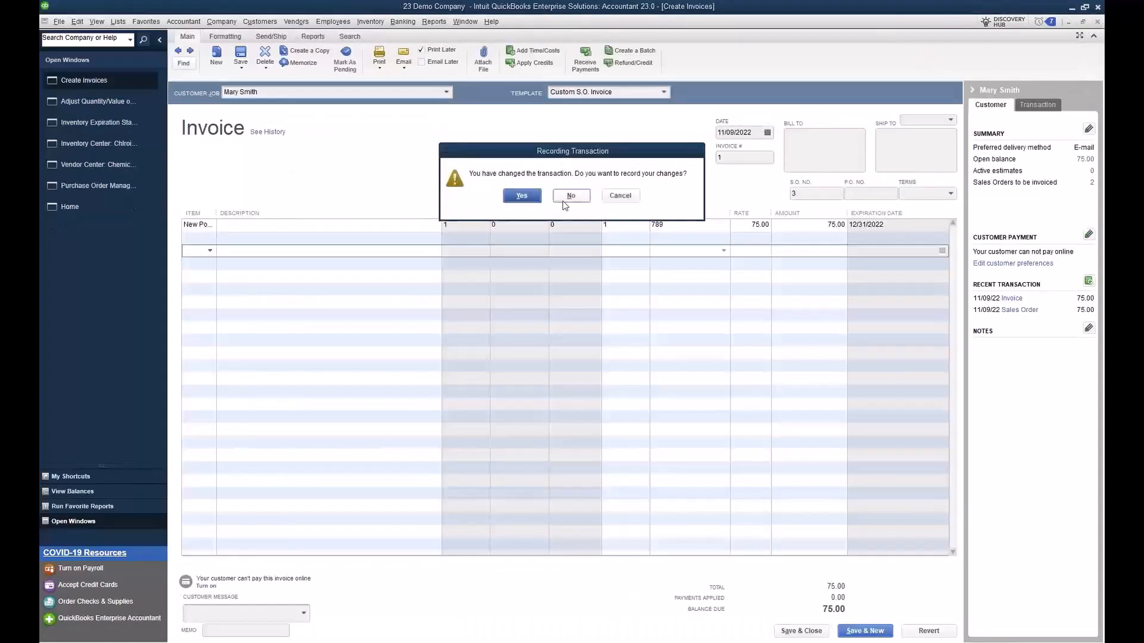
click(581, 197)
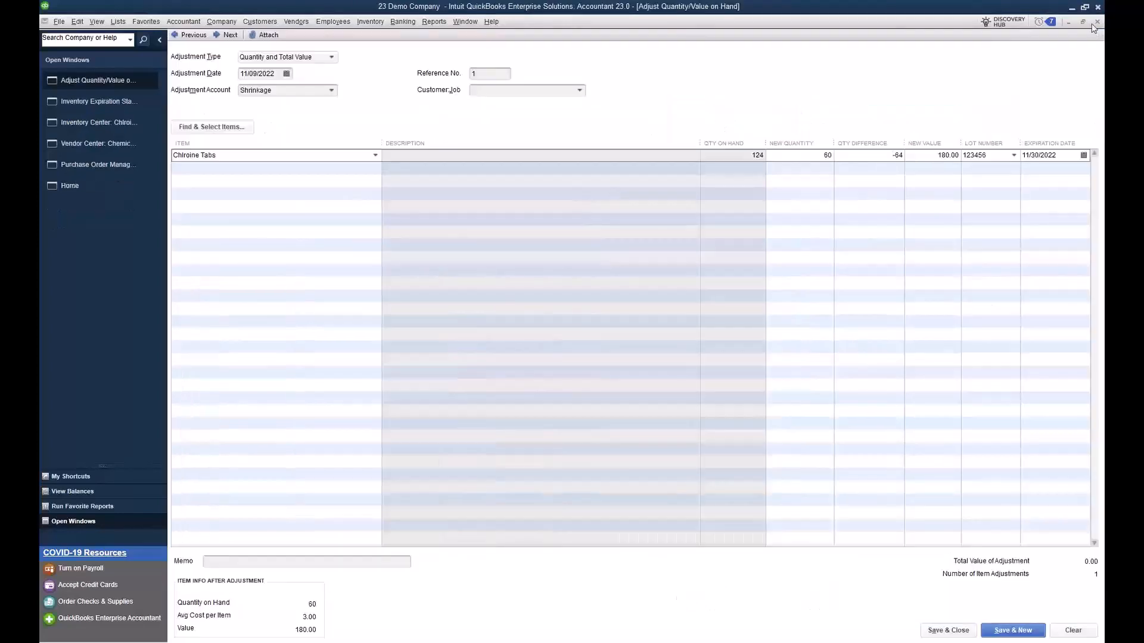
click(1096, 22)
click(575, 220)
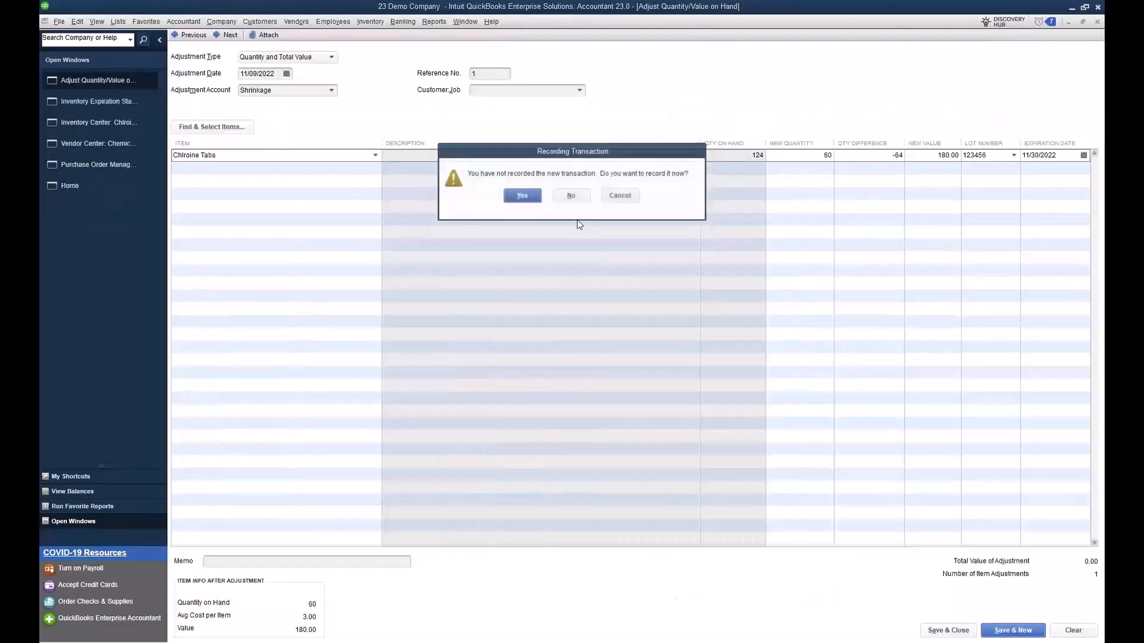
click(572, 197)
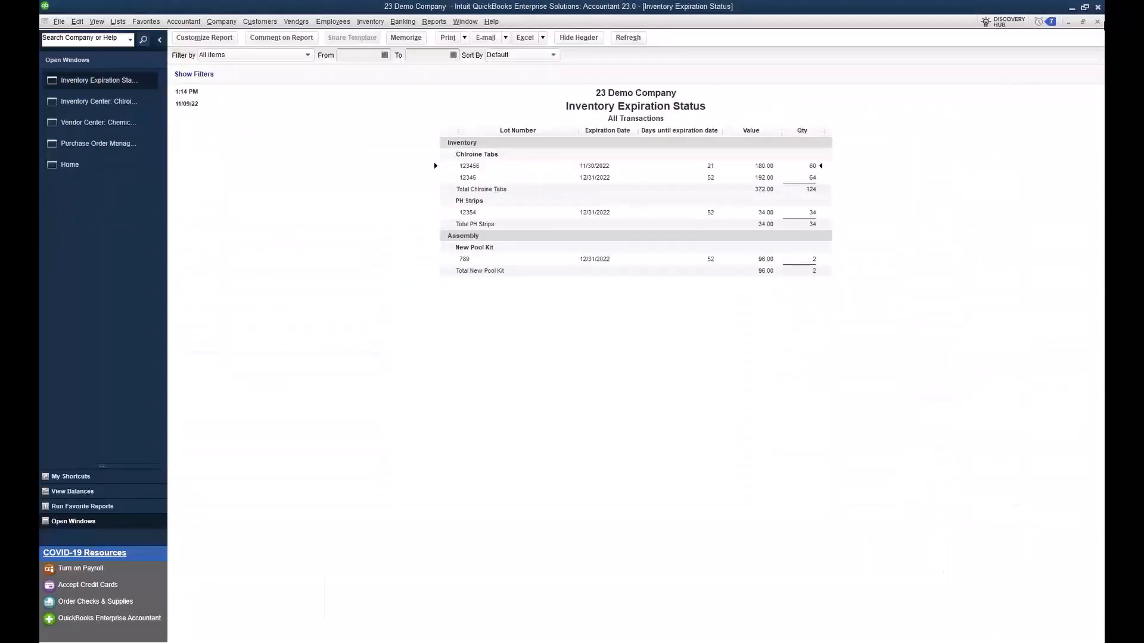
click(1096, 22)
click(1097, 22)
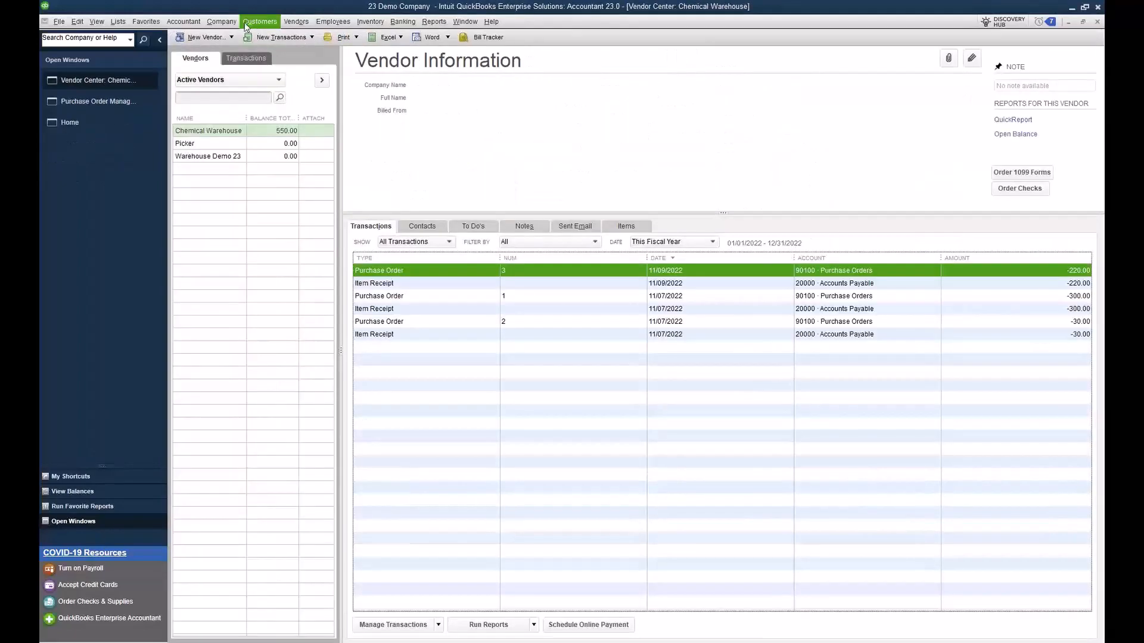
Step: Start a new sales order for Trees Unlimited with Chlroine Tabs as the first item
click(221, 22)
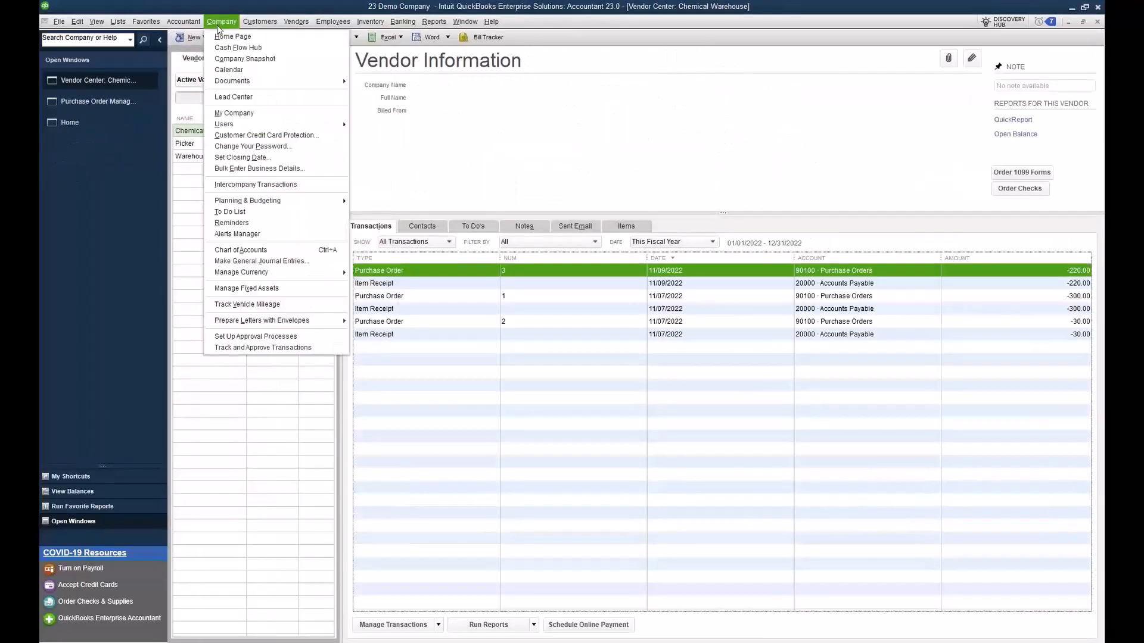
click(275, 63)
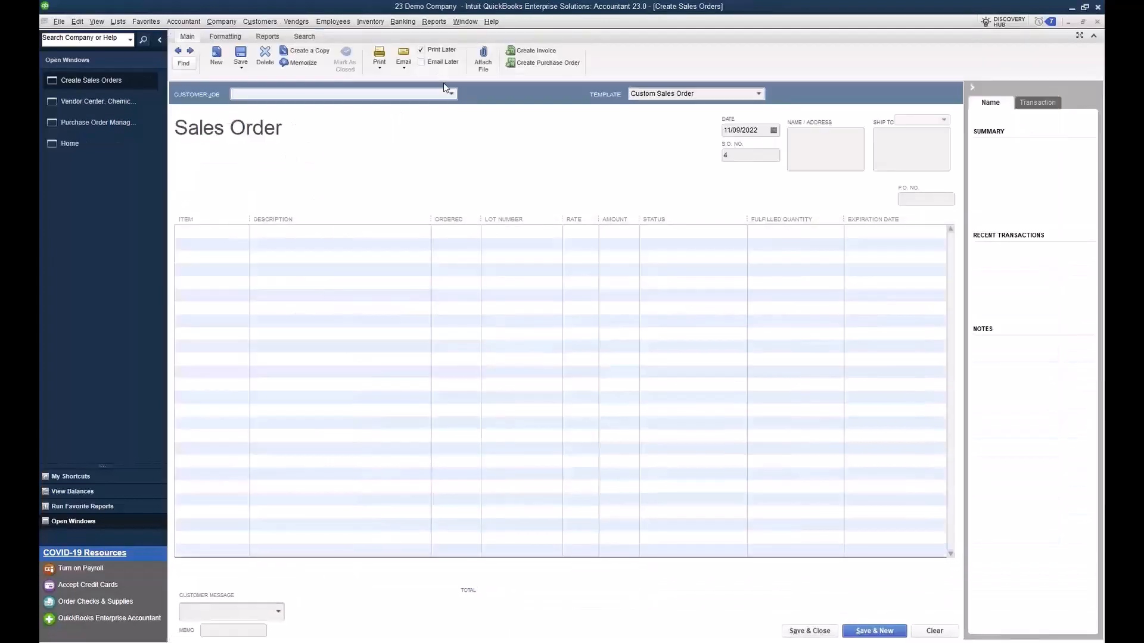
click(451, 94)
click(317, 149)
click(222, 232)
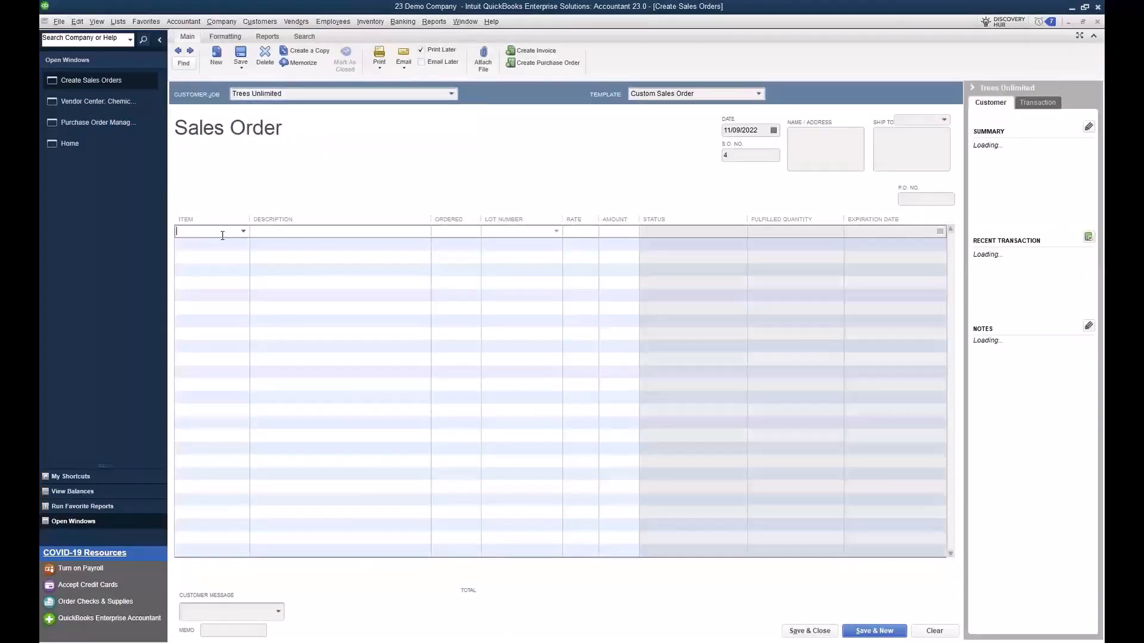
click(243, 232)
click(210, 285)
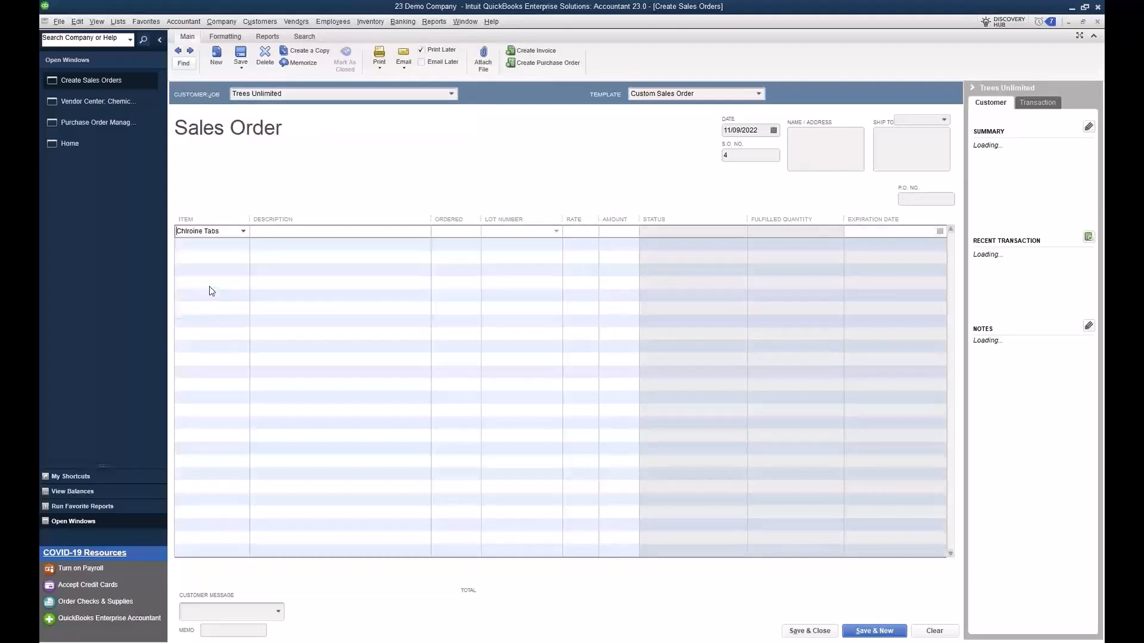
Step: Order 4 Chlroine Tabs from lot number 12346 and save the sales order
click(457, 232)
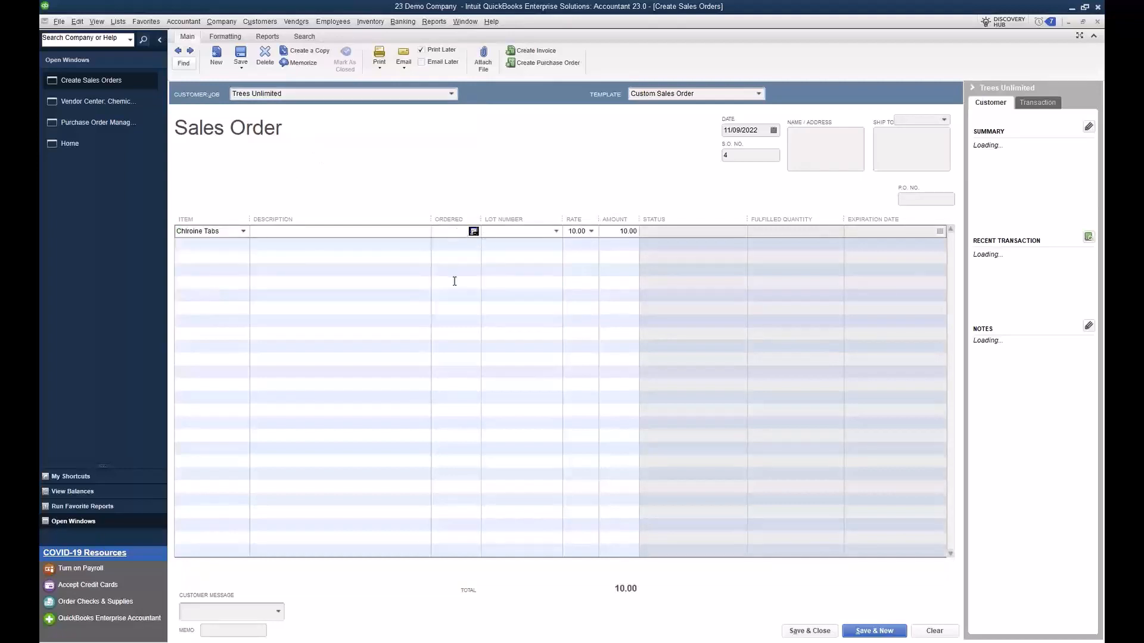
text(4)
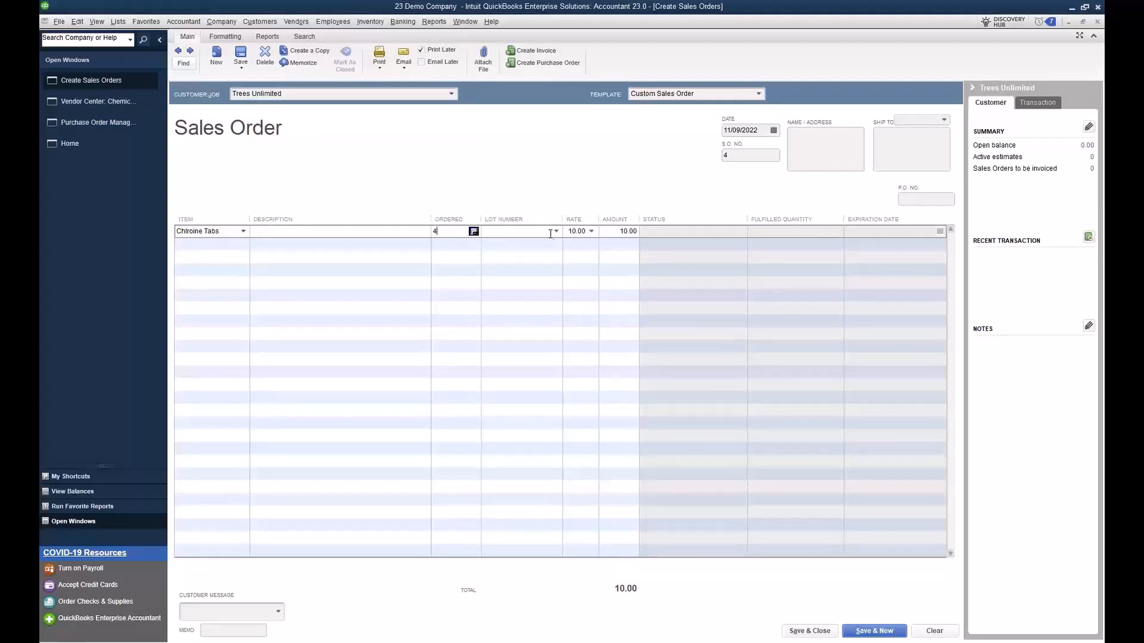
click(555, 231)
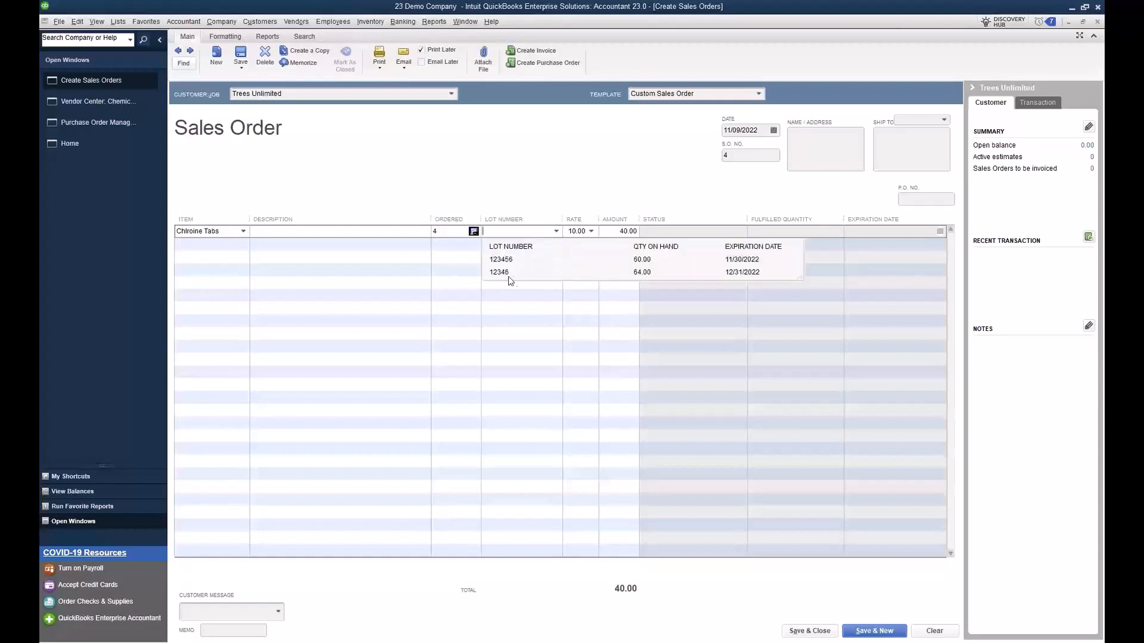
click(509, 274)
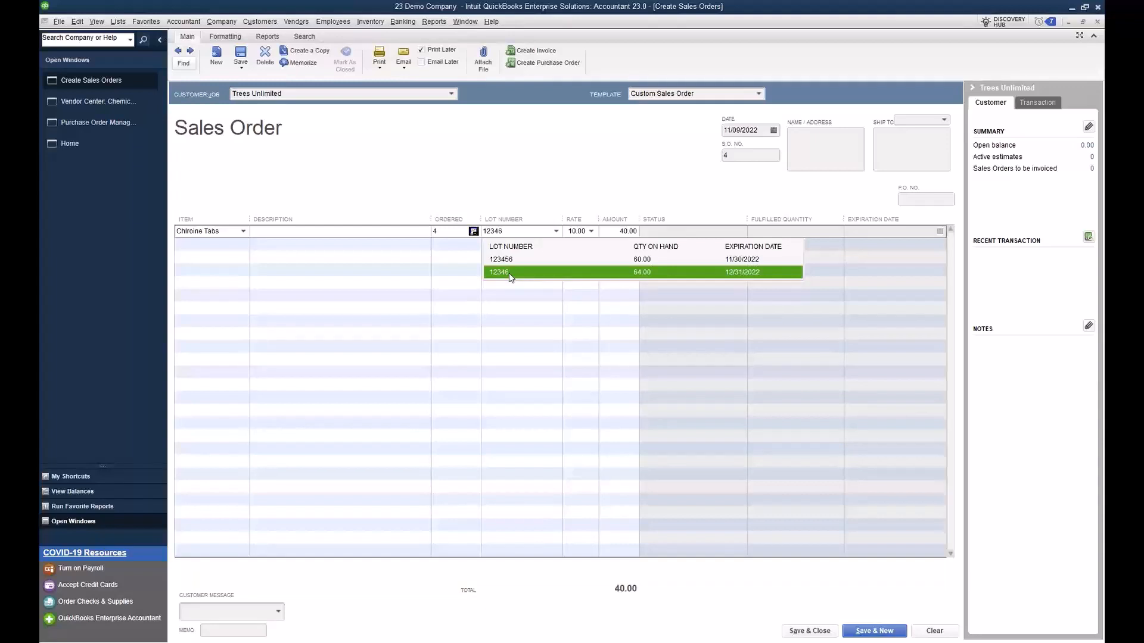
click(509, 272)
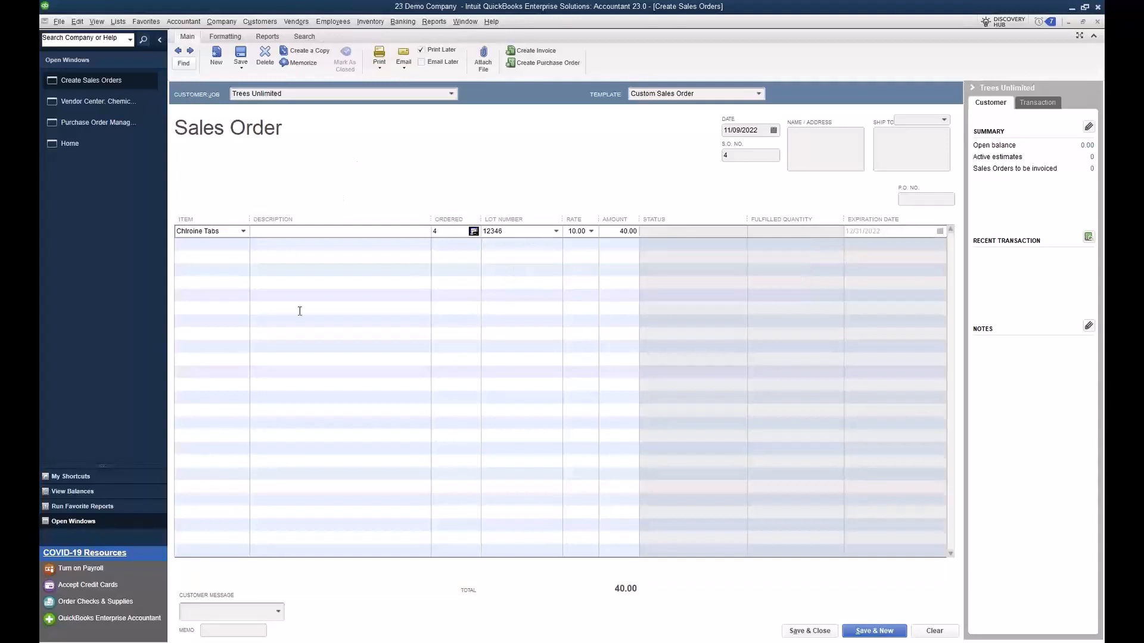
click(241, 55)
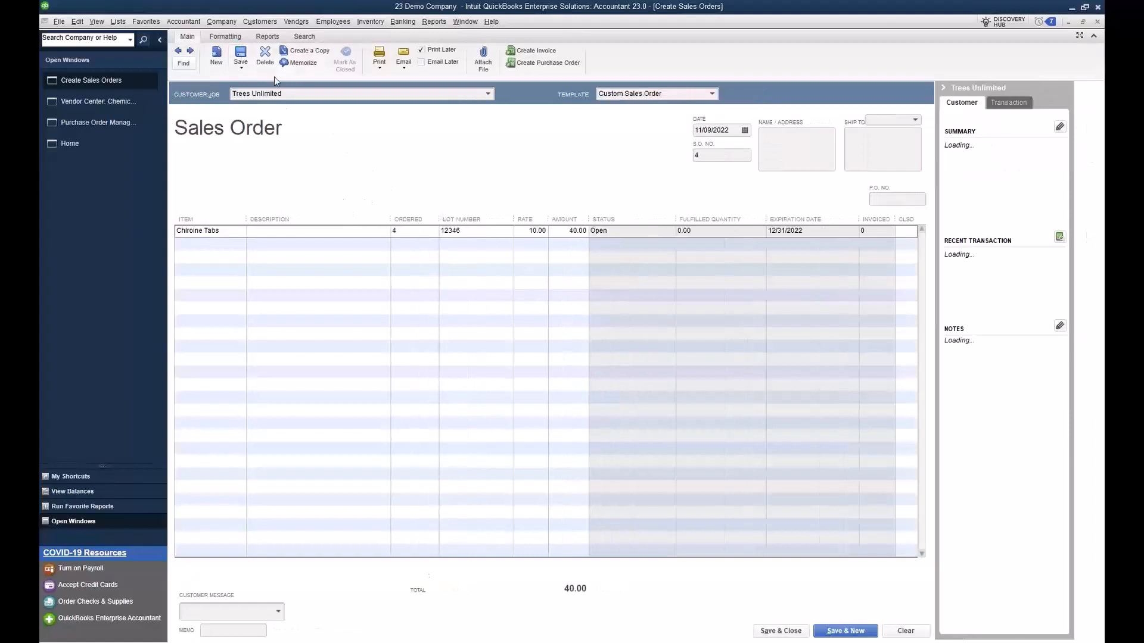
Step: Open the sales order fulfillment worksheet in full size and choose to send the Trees Unlimited order for express pick-pack
click(262, 22)
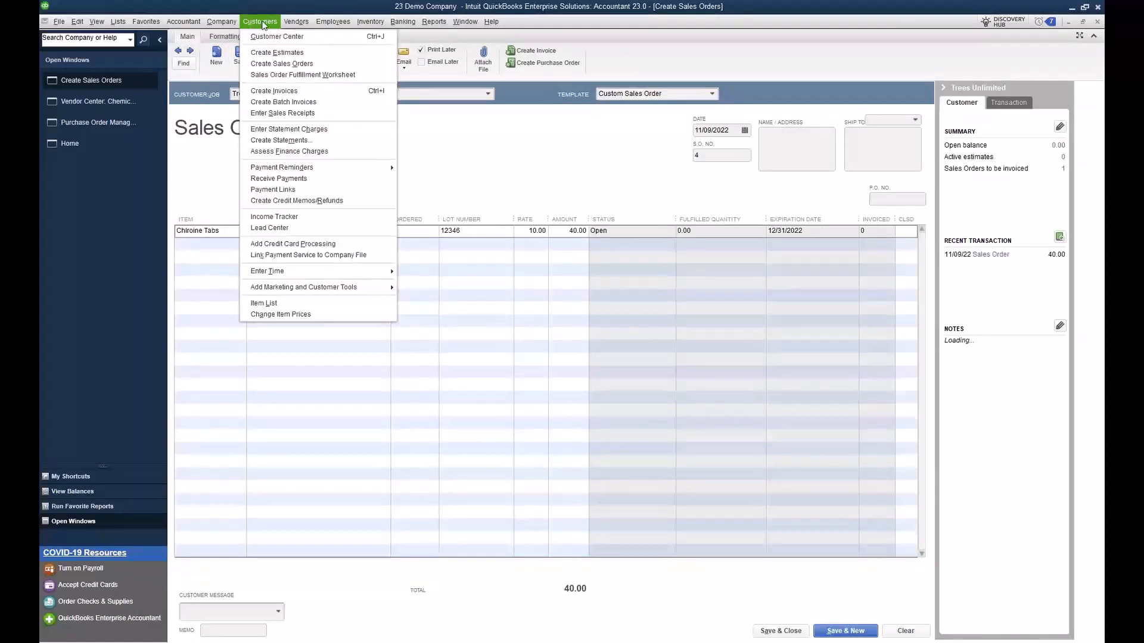
click(271, 75)
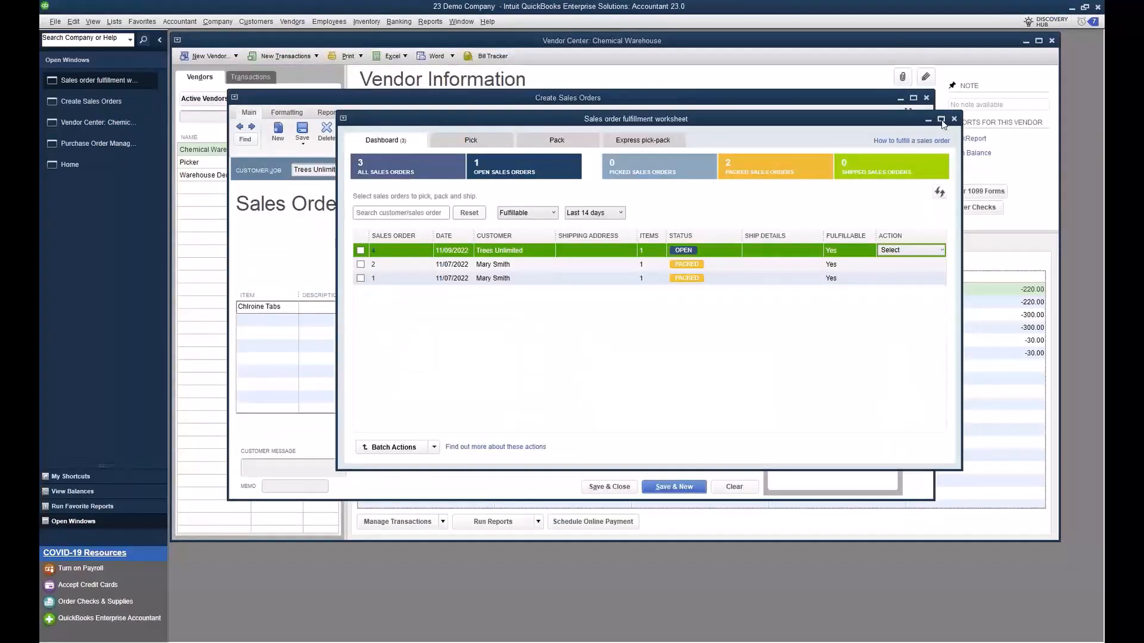
click(941, 120)
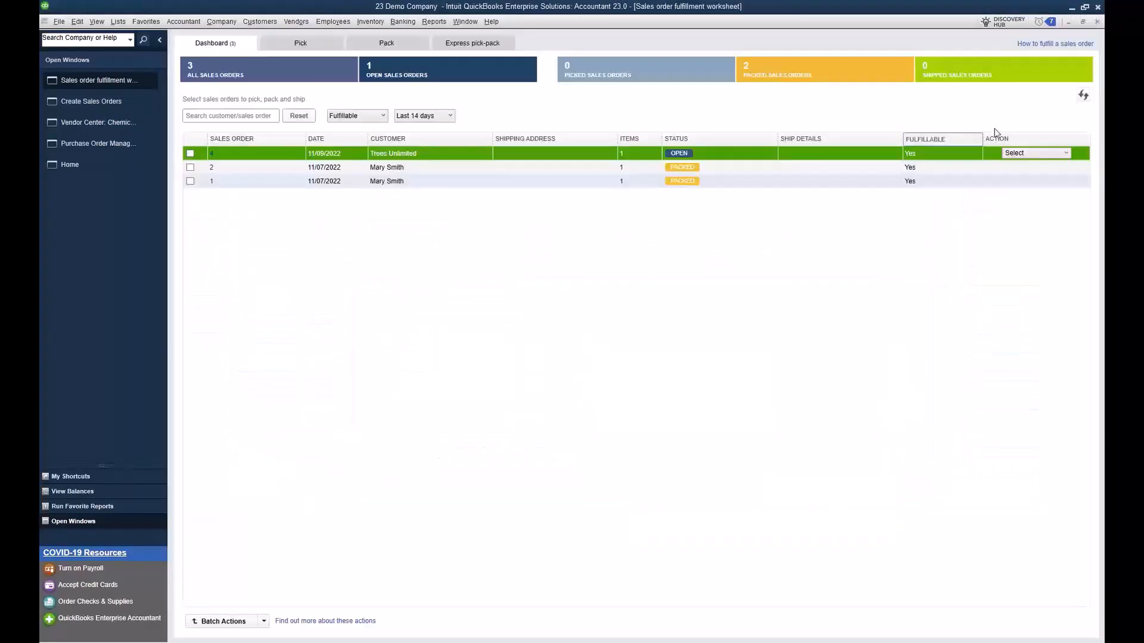
click(1031, 155)
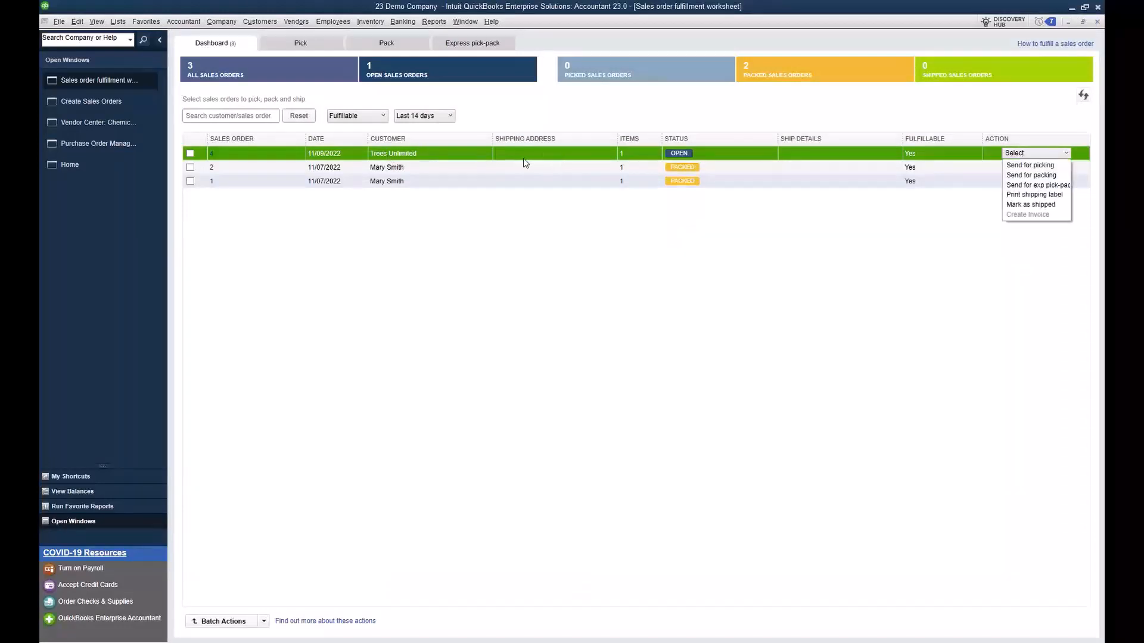
click(1032, 186)
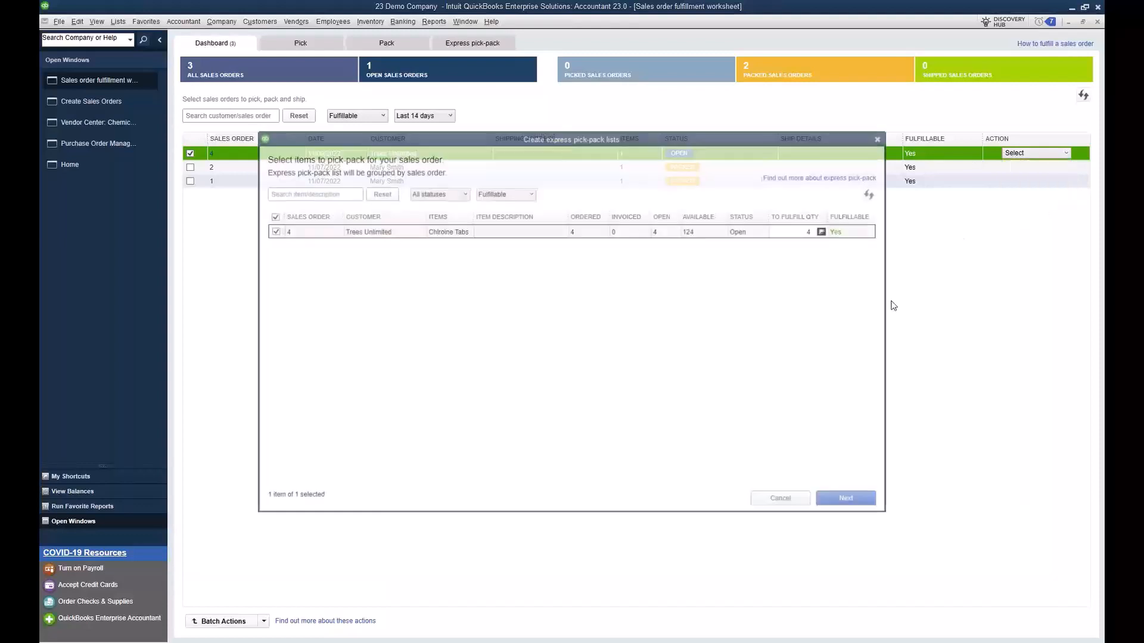
Step: Assign Warehouse Demo 23 as packer for the order's express pick-pack list and send the list to the device
click(839, 504)
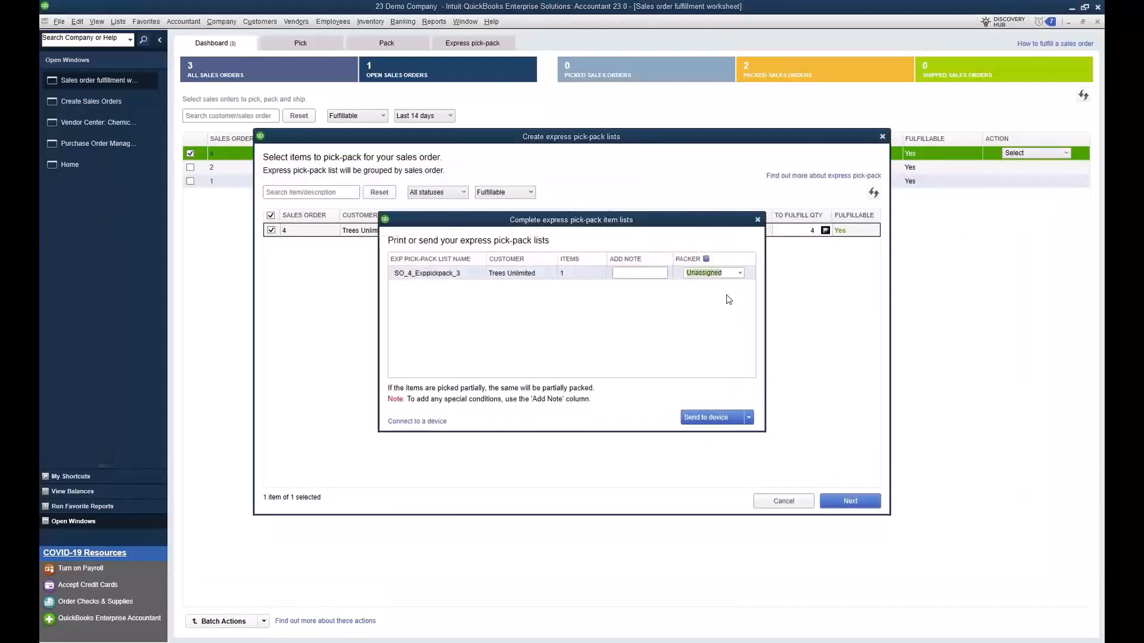
click(739, 273)
click(718, 307)
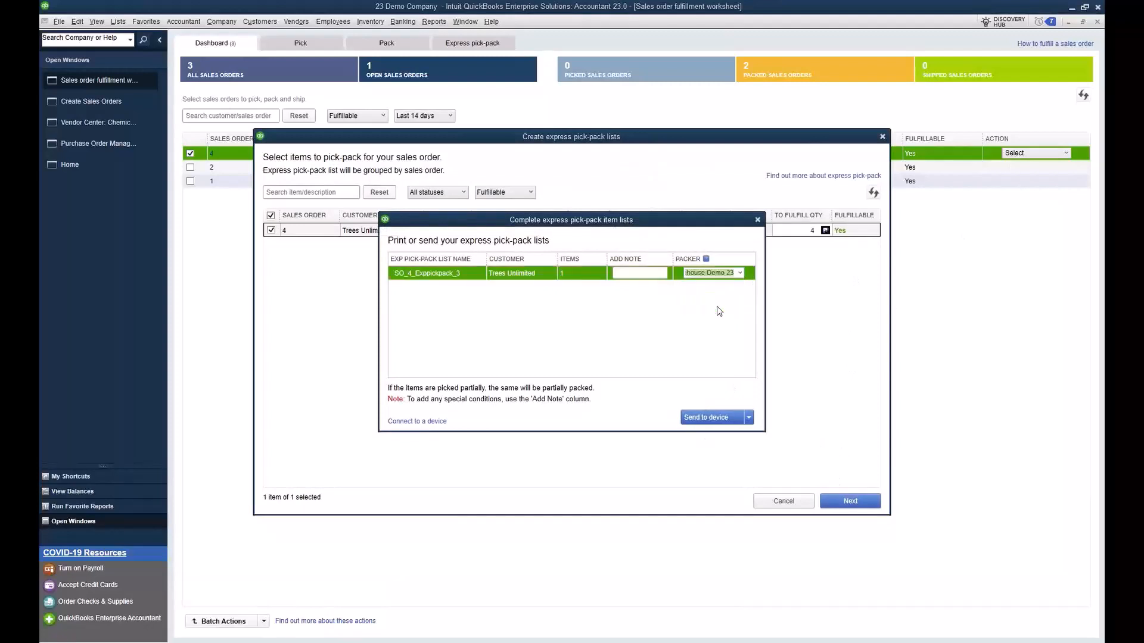
click(728, 420)
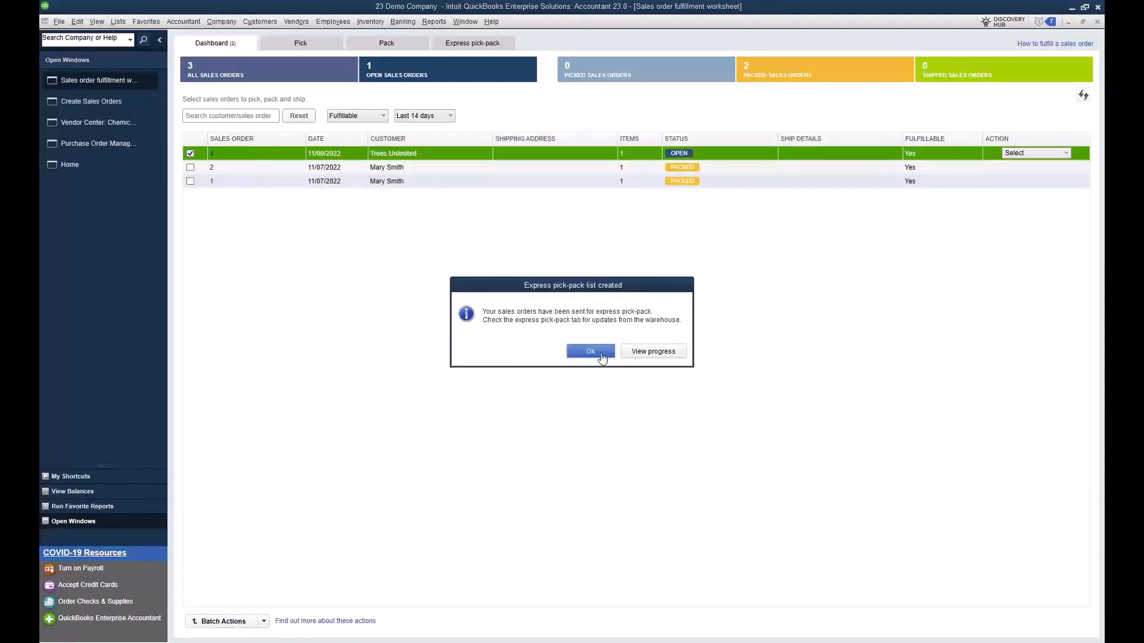
click(601, 353)
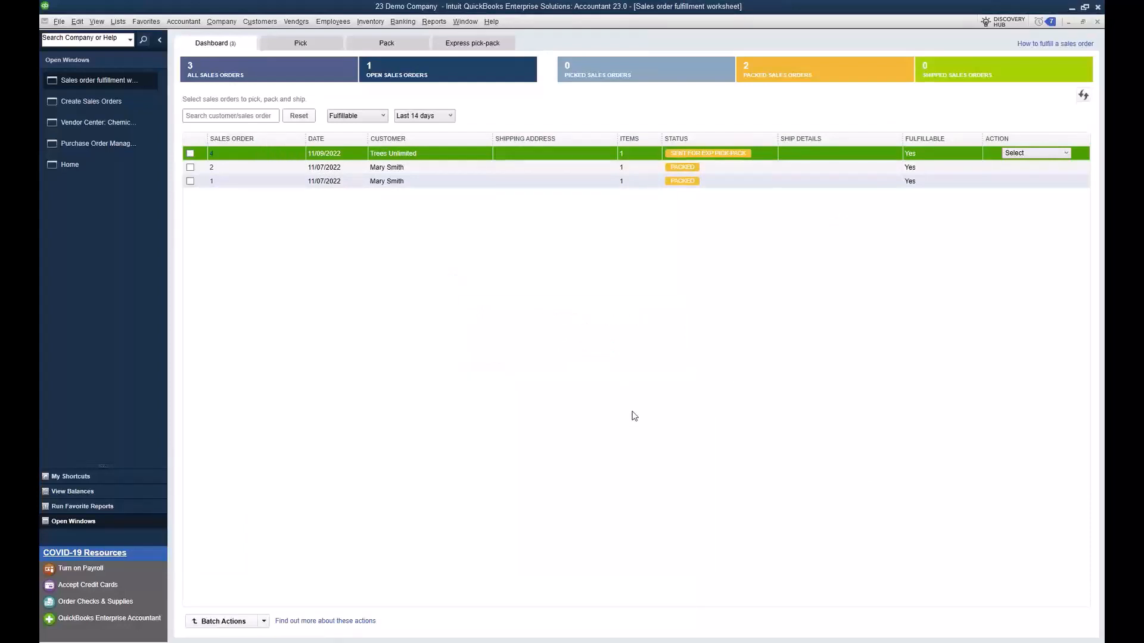
Step: Switch to the mirrored mobile device in Chrome and complete the Trees Unlimited express pick-pack task for SO 4
mouse_move(217, 642)
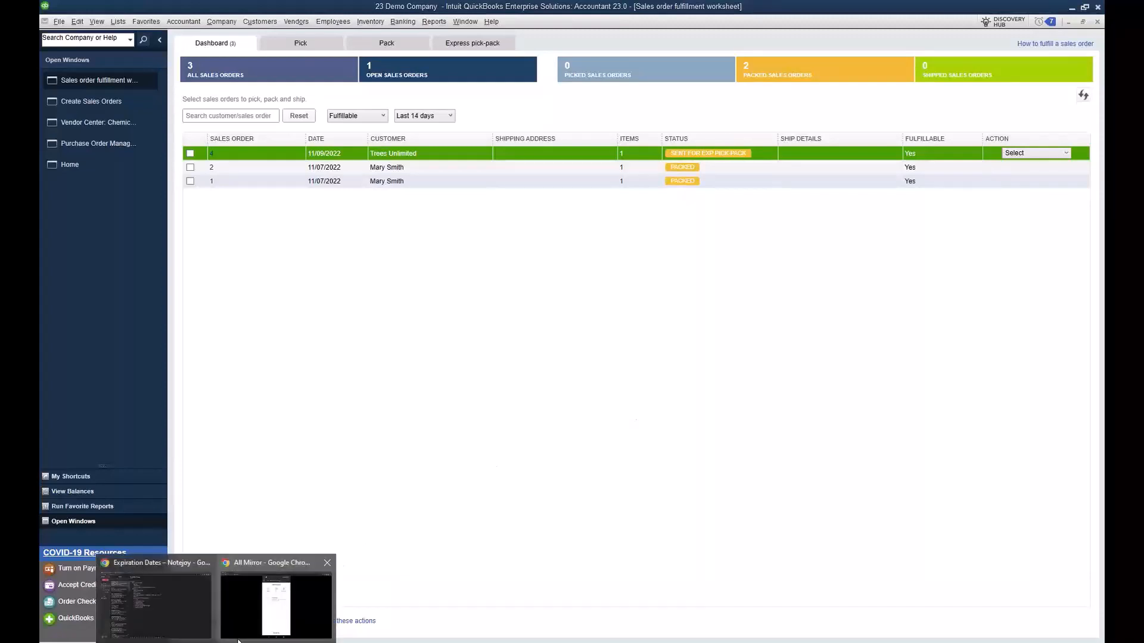
click(251, 630)
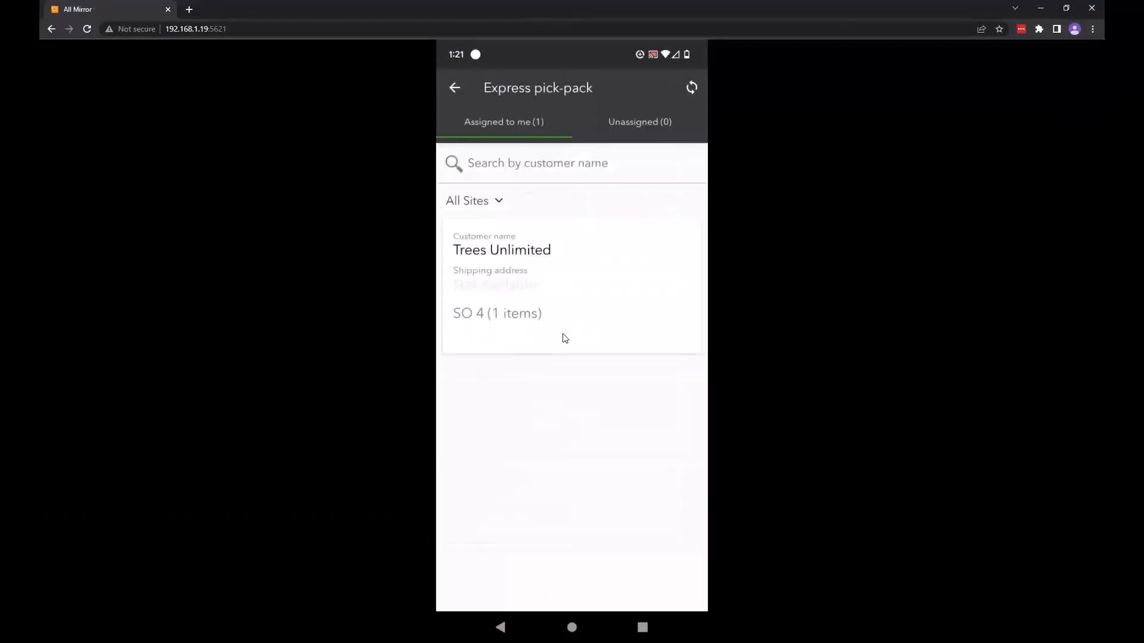
click(565, 337)
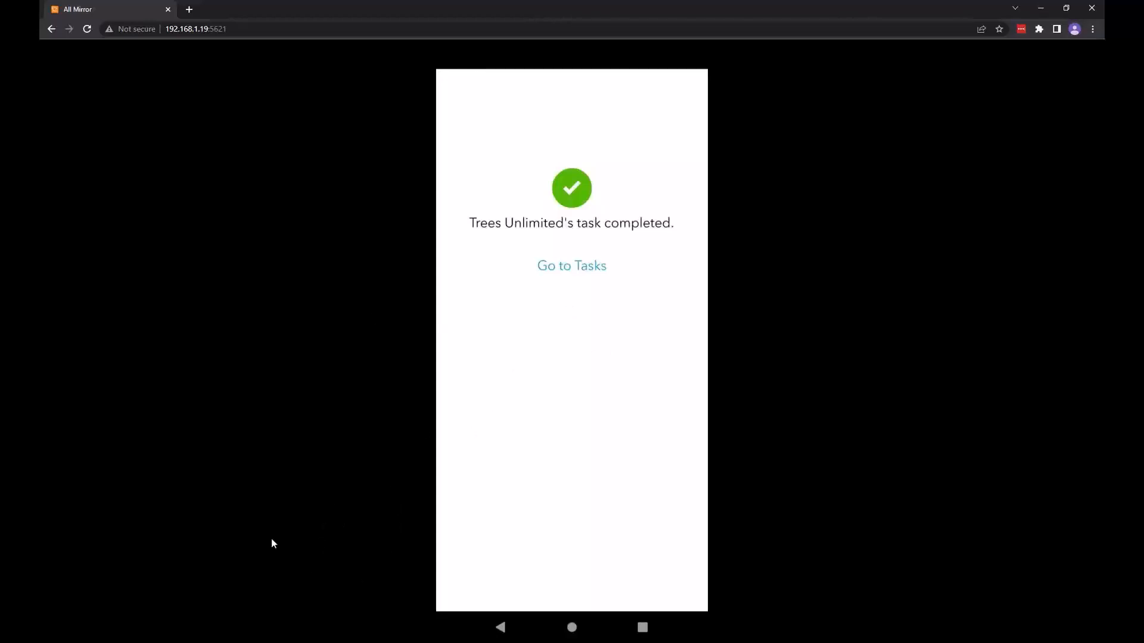
Step: Return to QuickBooks and open Trees Unlimited's sales order 4 to review the lot number on its item line
click(277, 642)
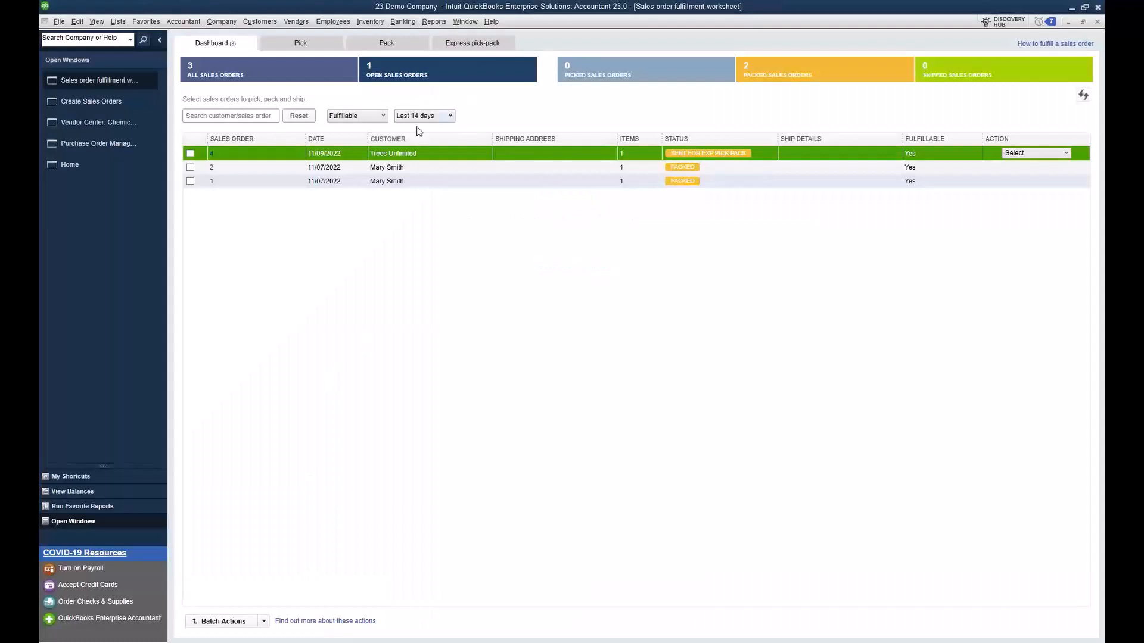
click(212, 158)
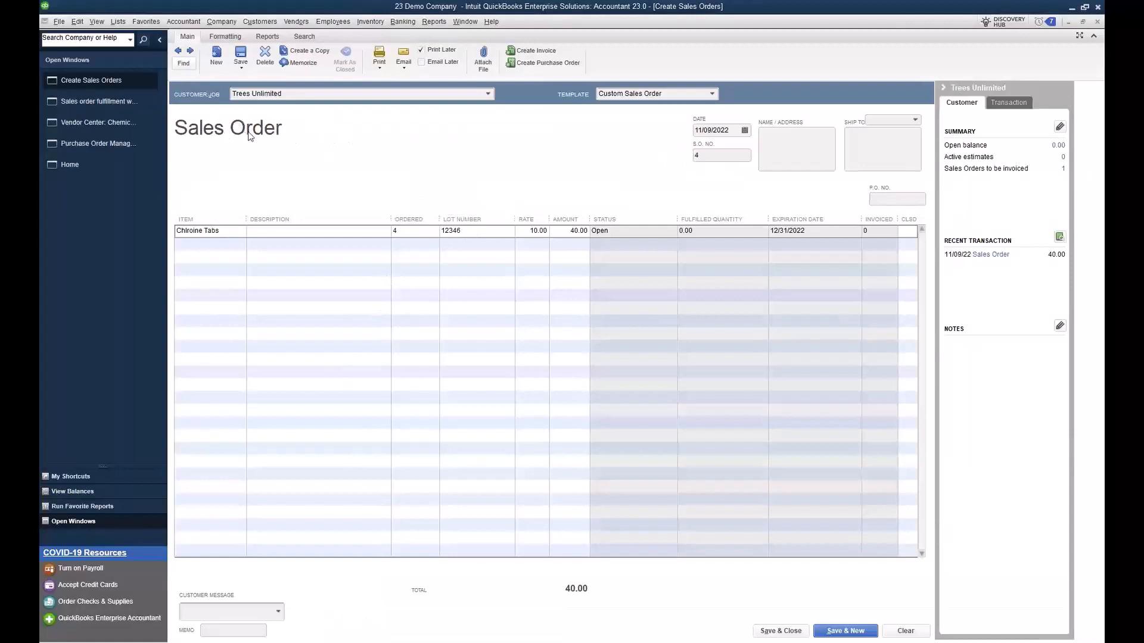
click(470, 231)
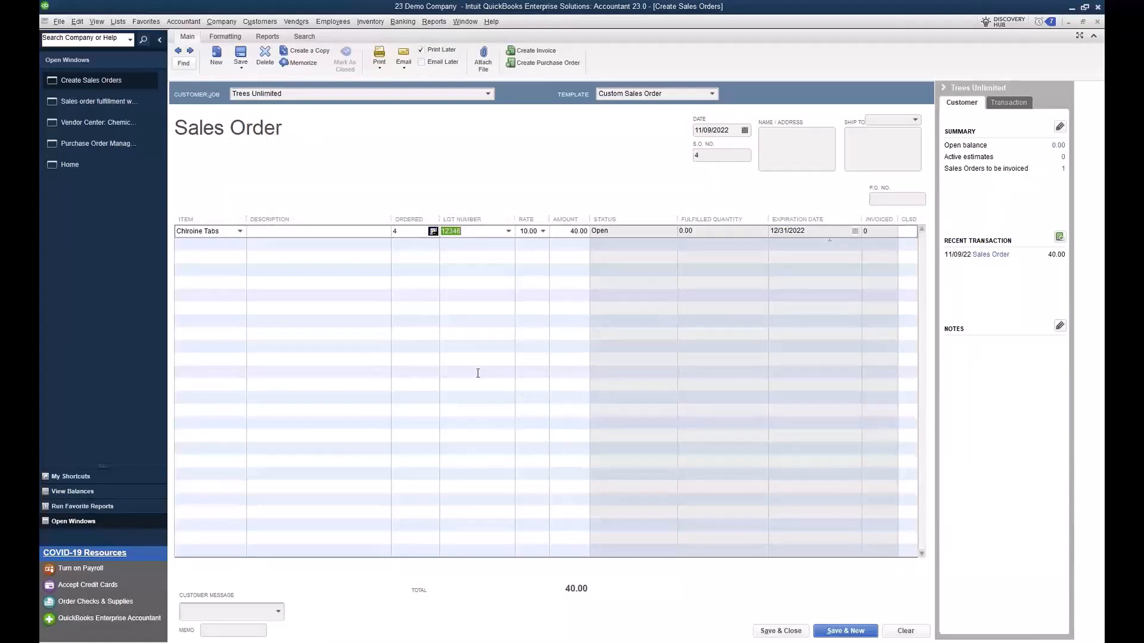
click(438, 376)
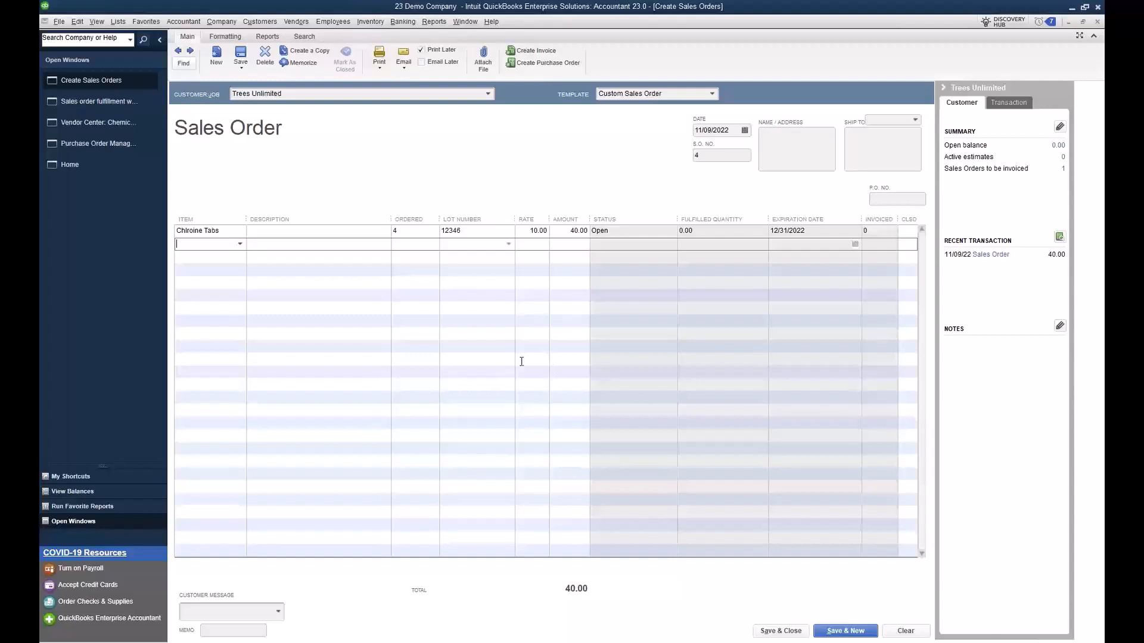
key(Down)
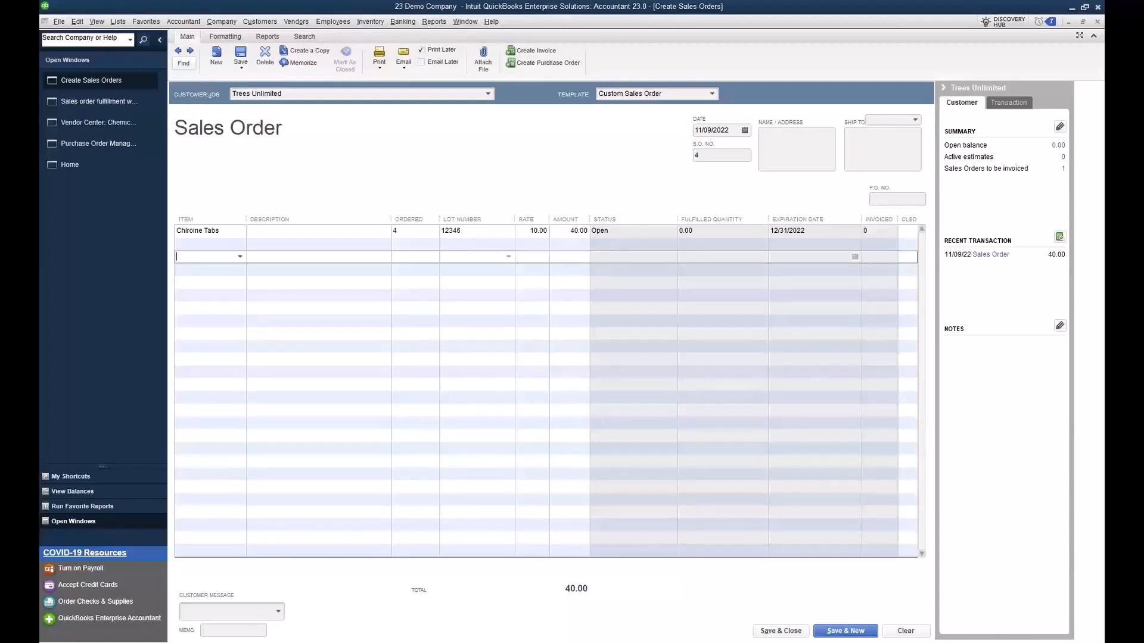
Step: Set the Chlroine Tabs item not to alert if the lot number is empty, and save the item
click(118, 21)
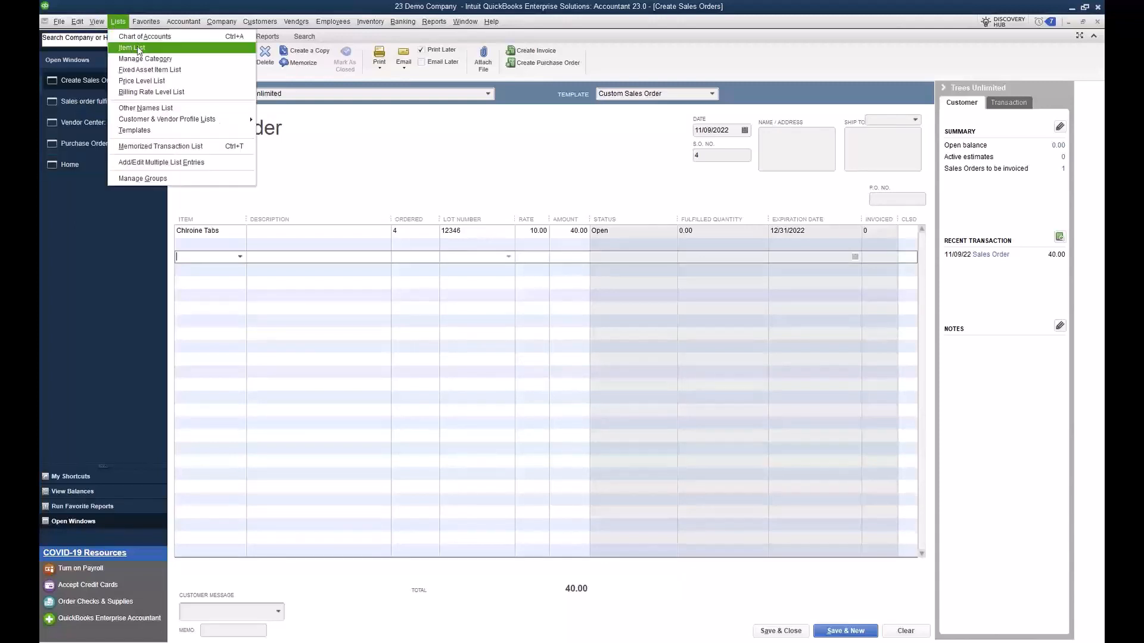
click(131, 48)
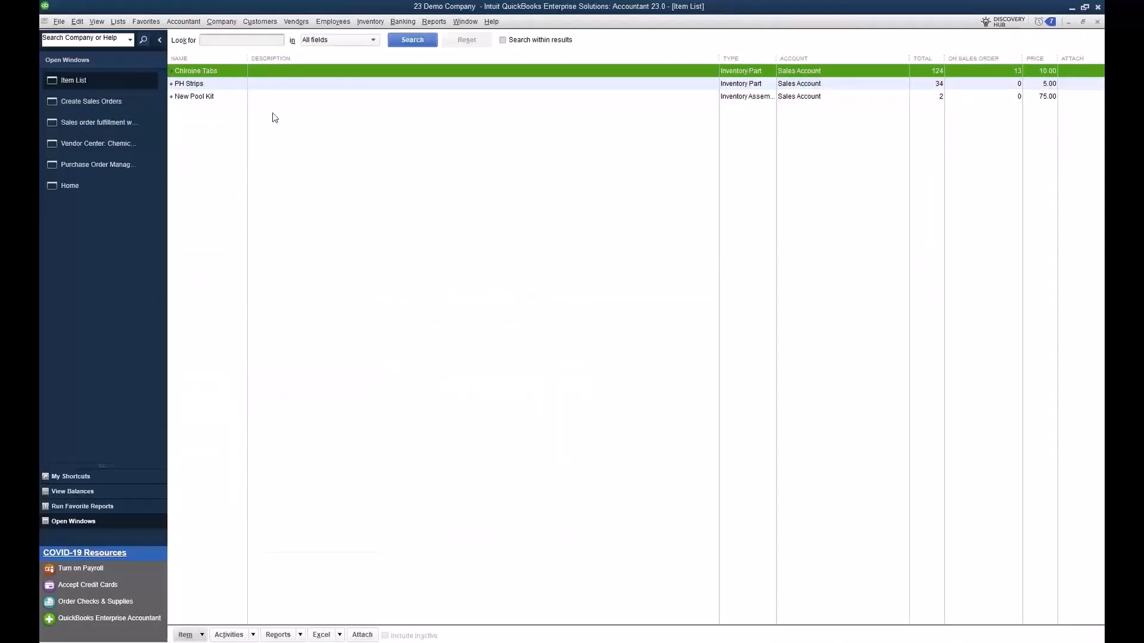
double_click(248, 75)
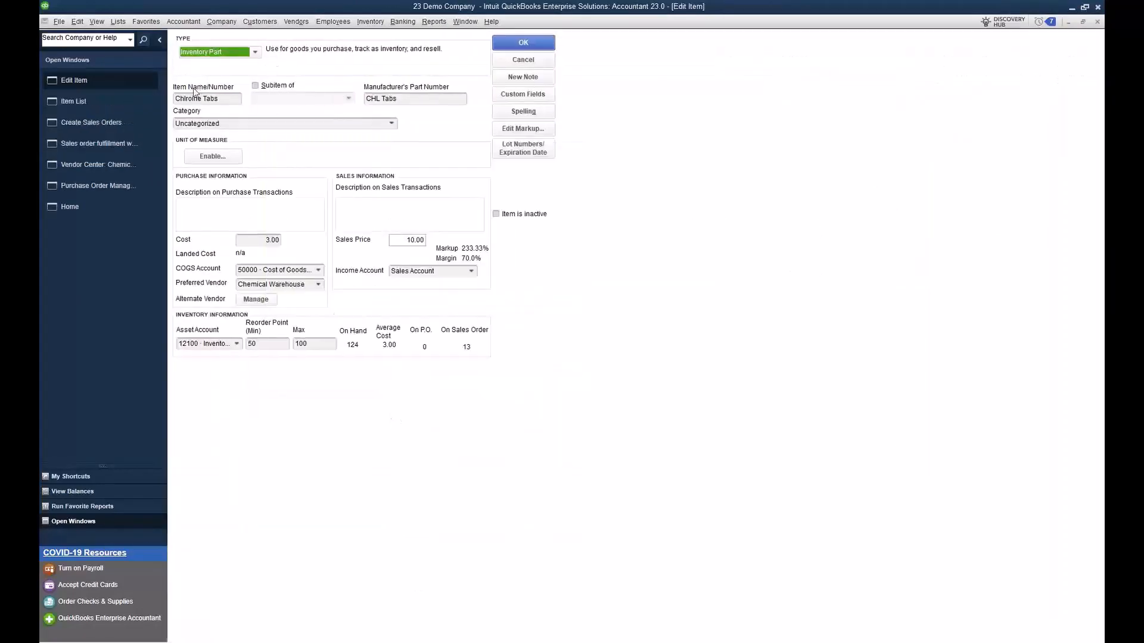
click(545, 155)
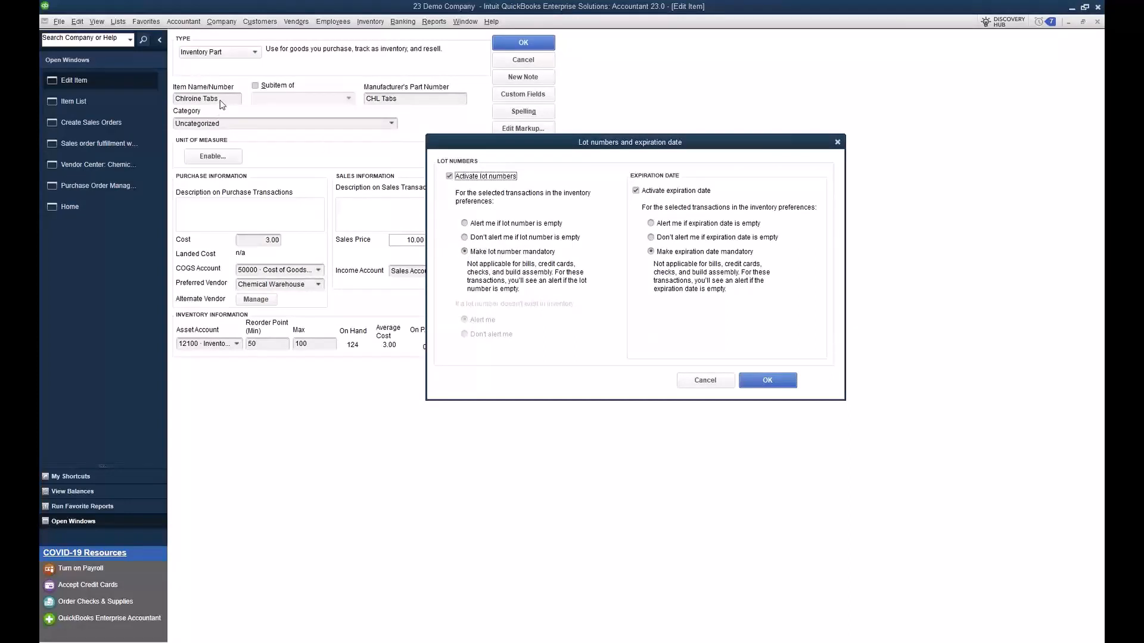
click(468, 239)
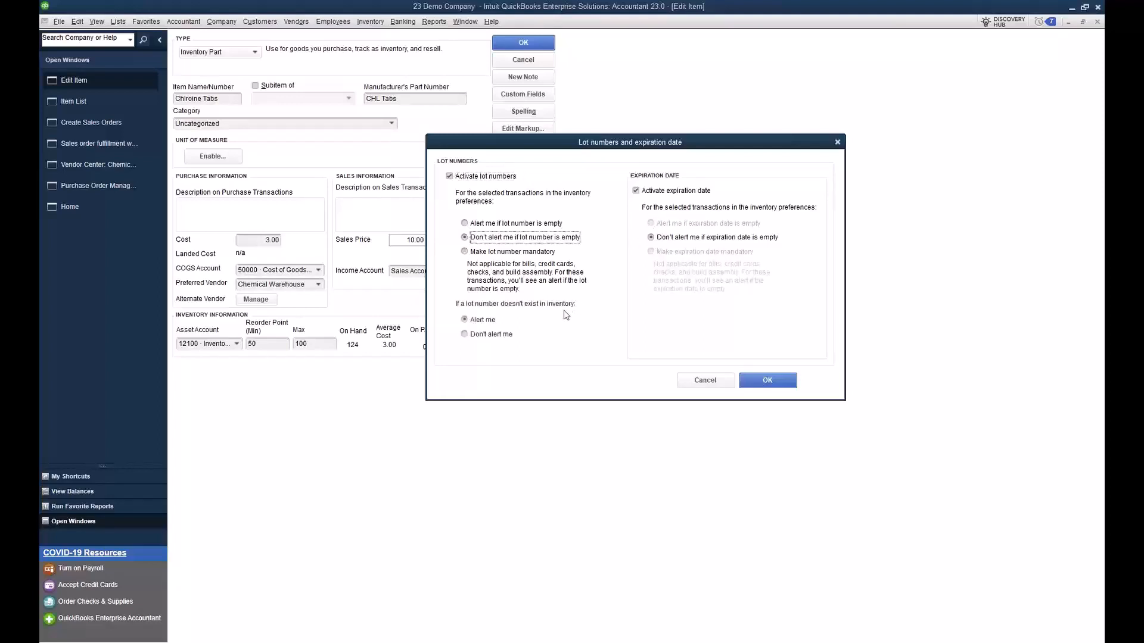
click(783, 381)
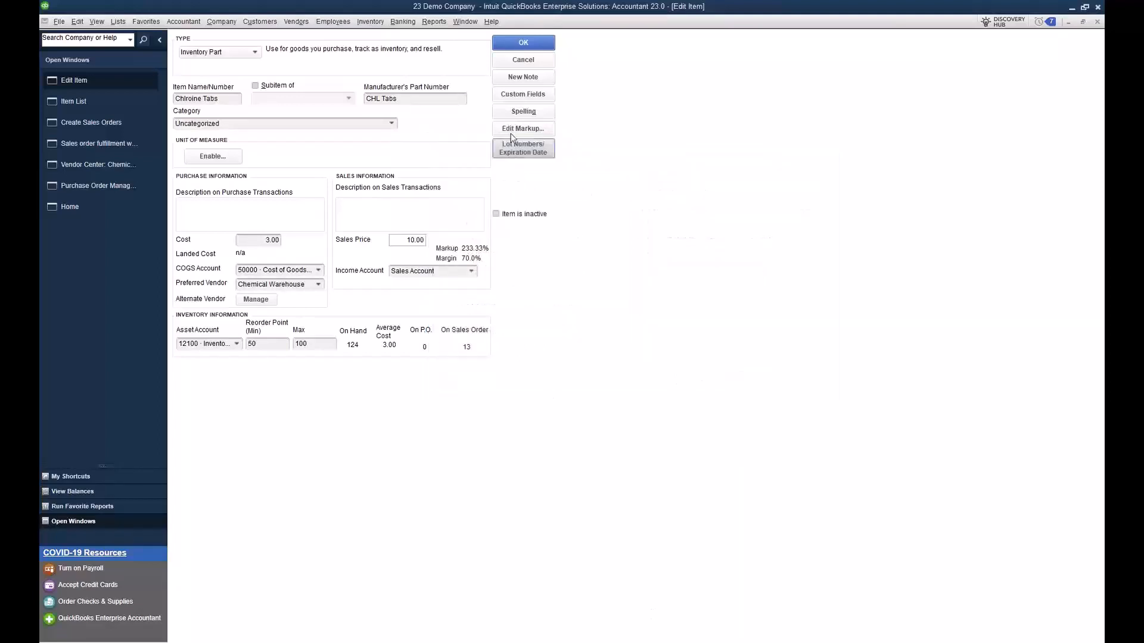
click(523, 43)
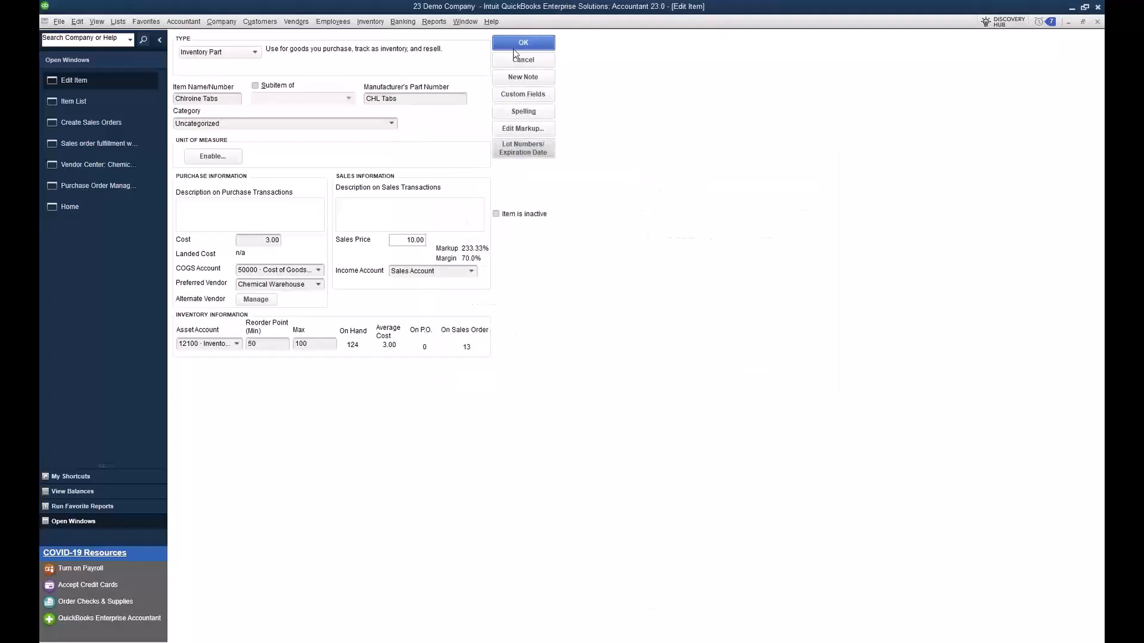
Step: Start a new invoice for Trees Unlimited with Chlroine Tabs on the first line and no lot number
click(260, 23)
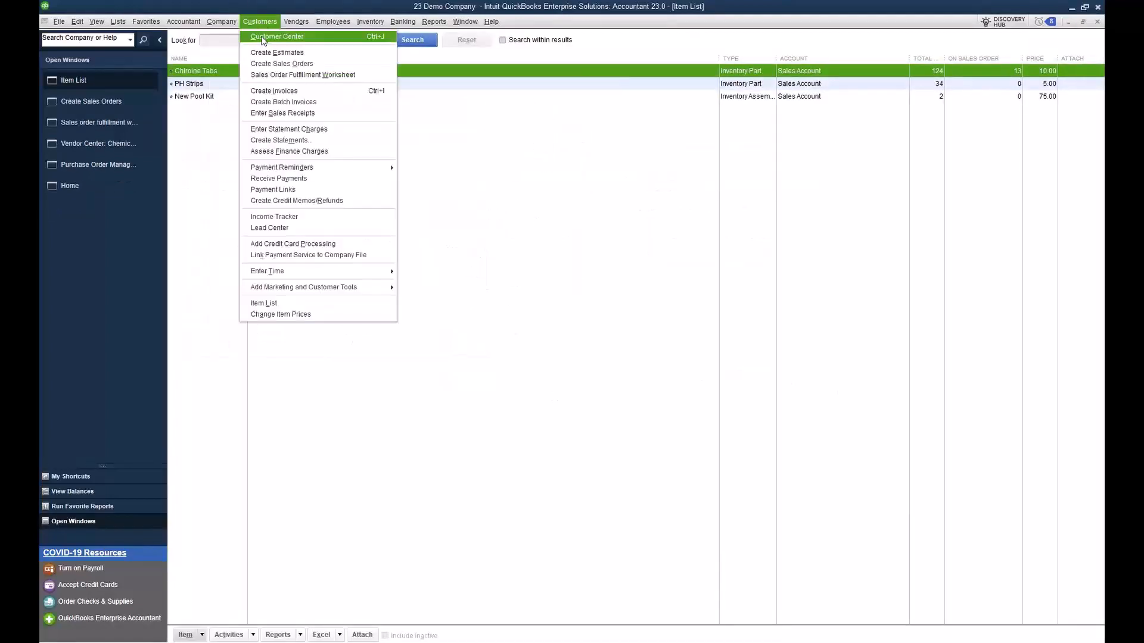
click(276, 91)
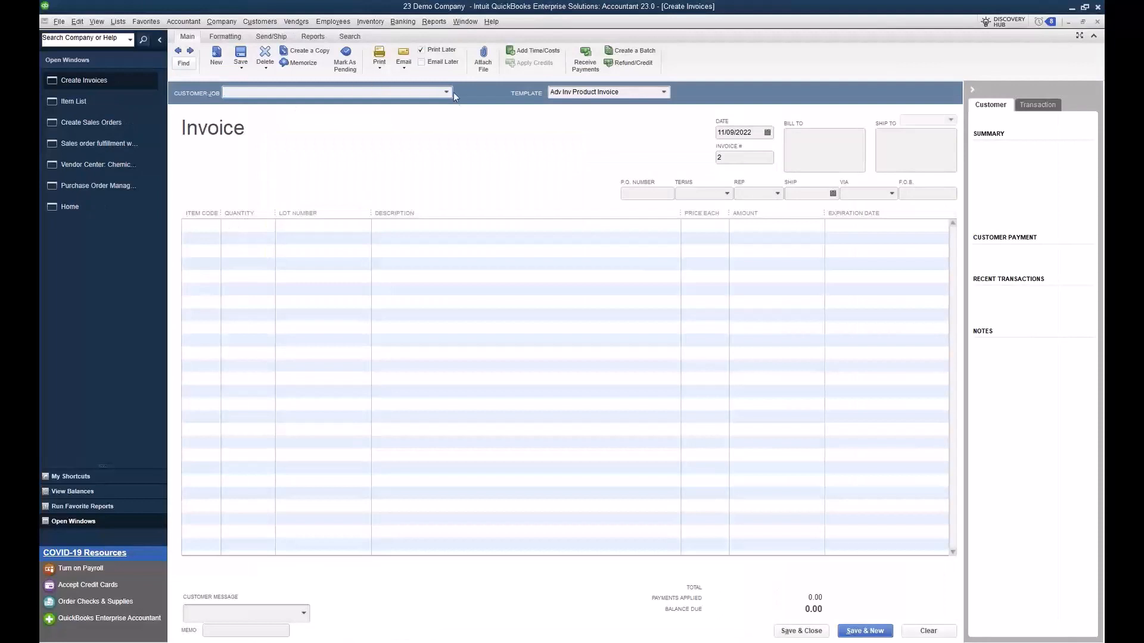
click(448, 92)
click(384, 143)
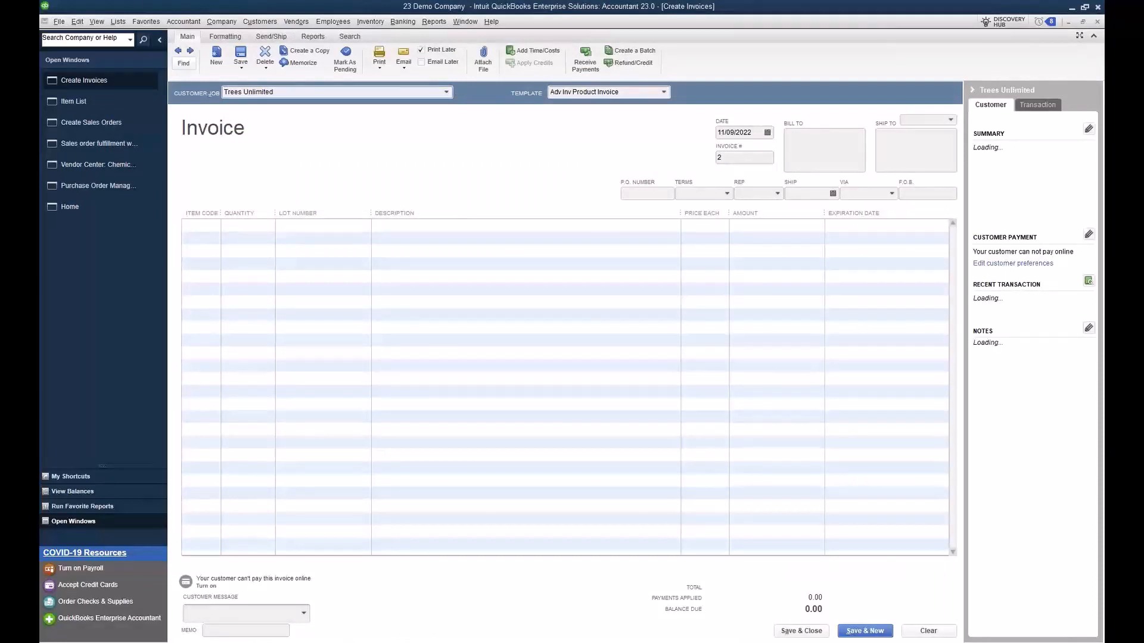
click(205, 224)
click(211, 279)
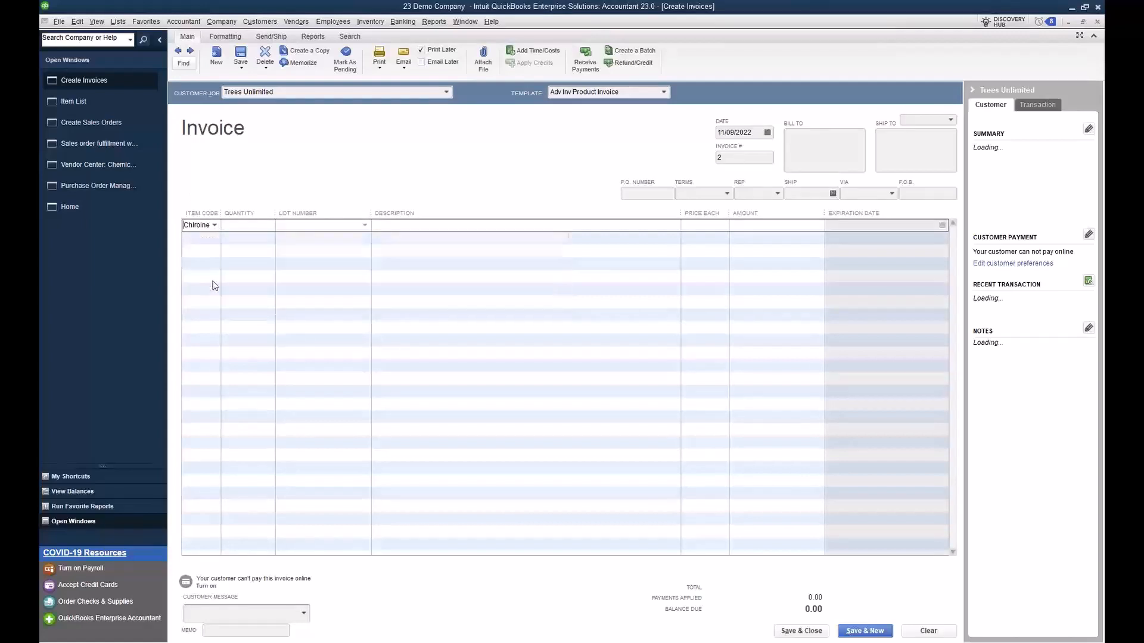
click(343, 241)
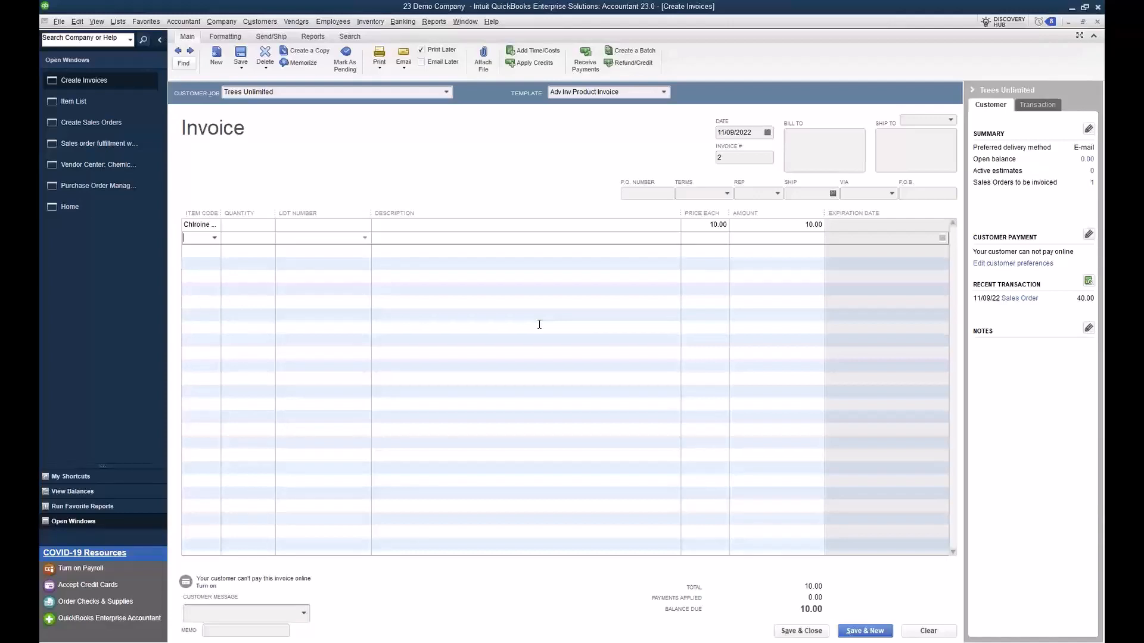
click(514, 401)
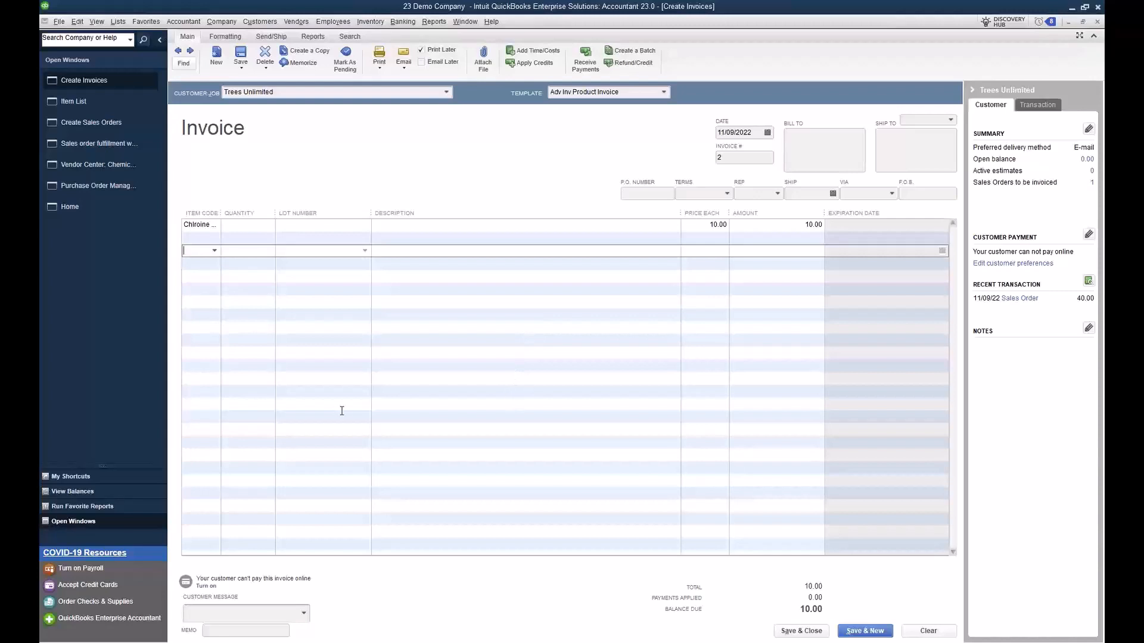